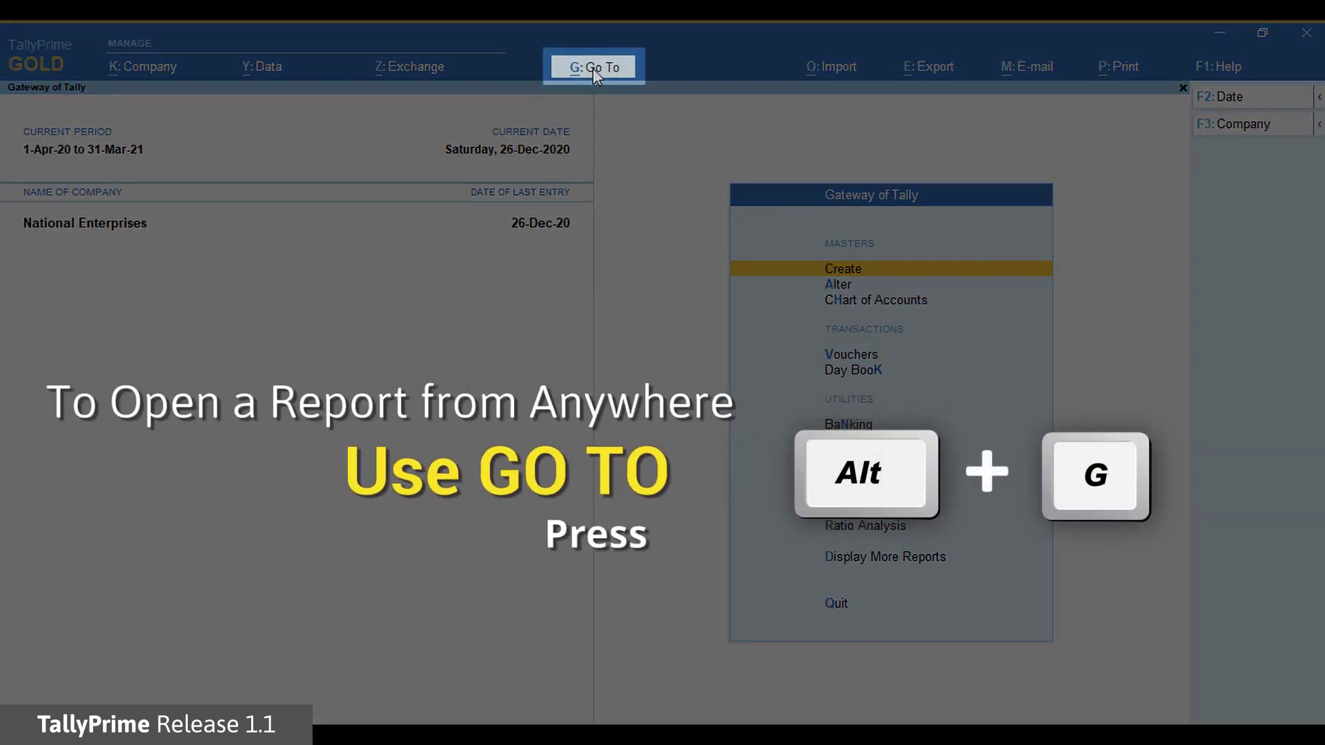
Open a blank Ledger Creation form through Go To, Create Master, Ledger
left_click(594, 66)
key("Up")
key("Up")
key("Up")
key("Up")
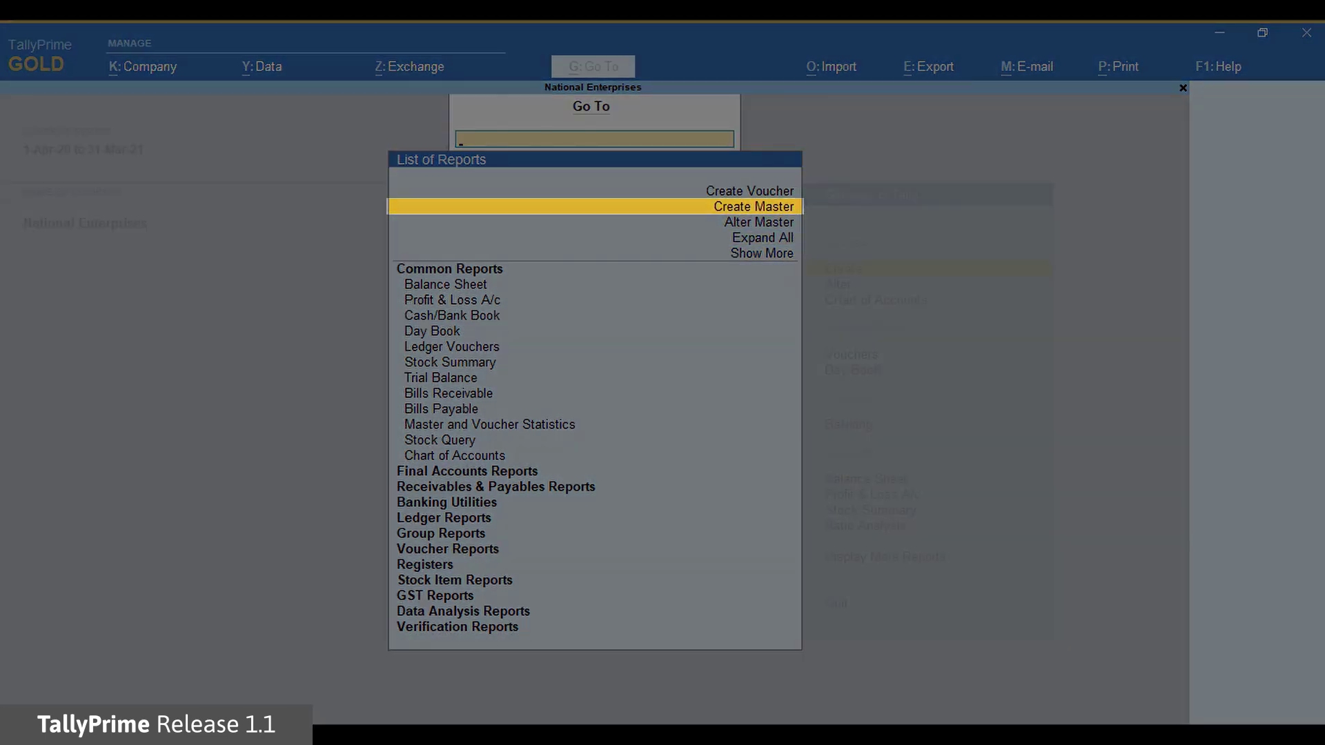
key("Return")
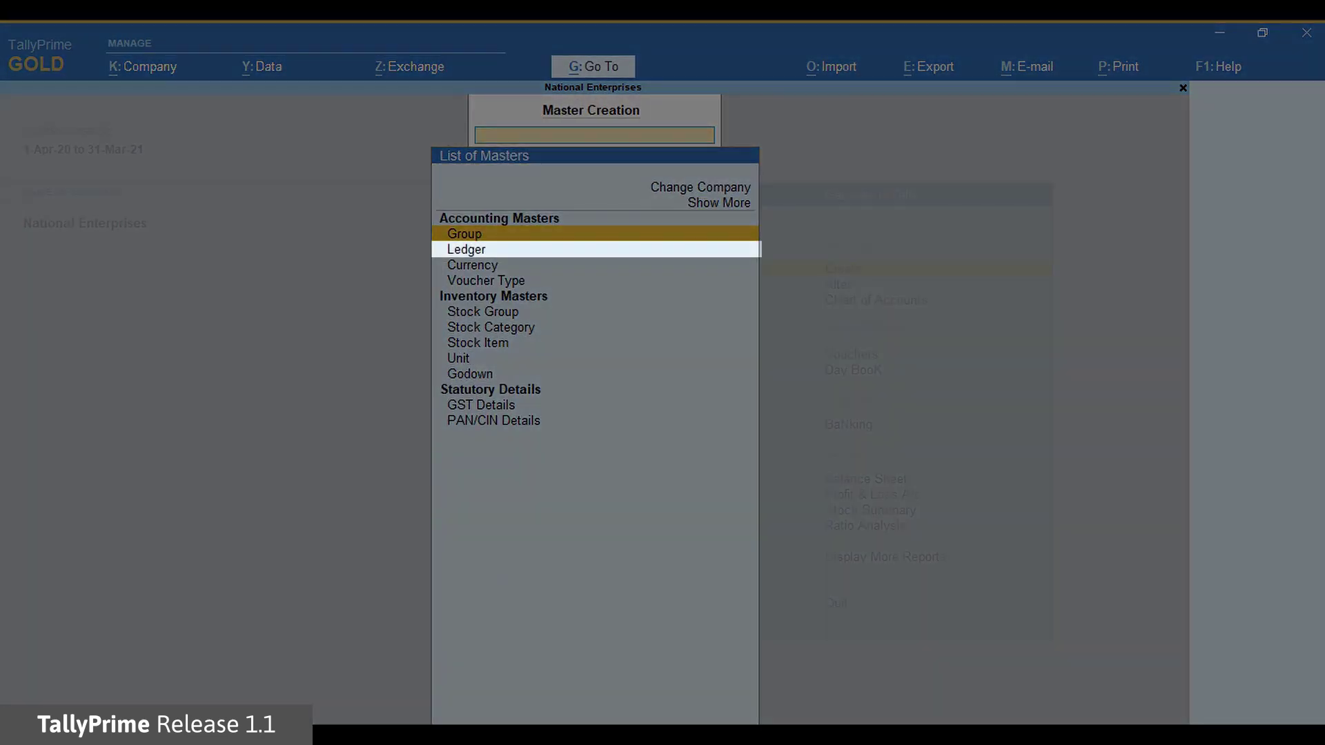
key("Down")
key("Return")
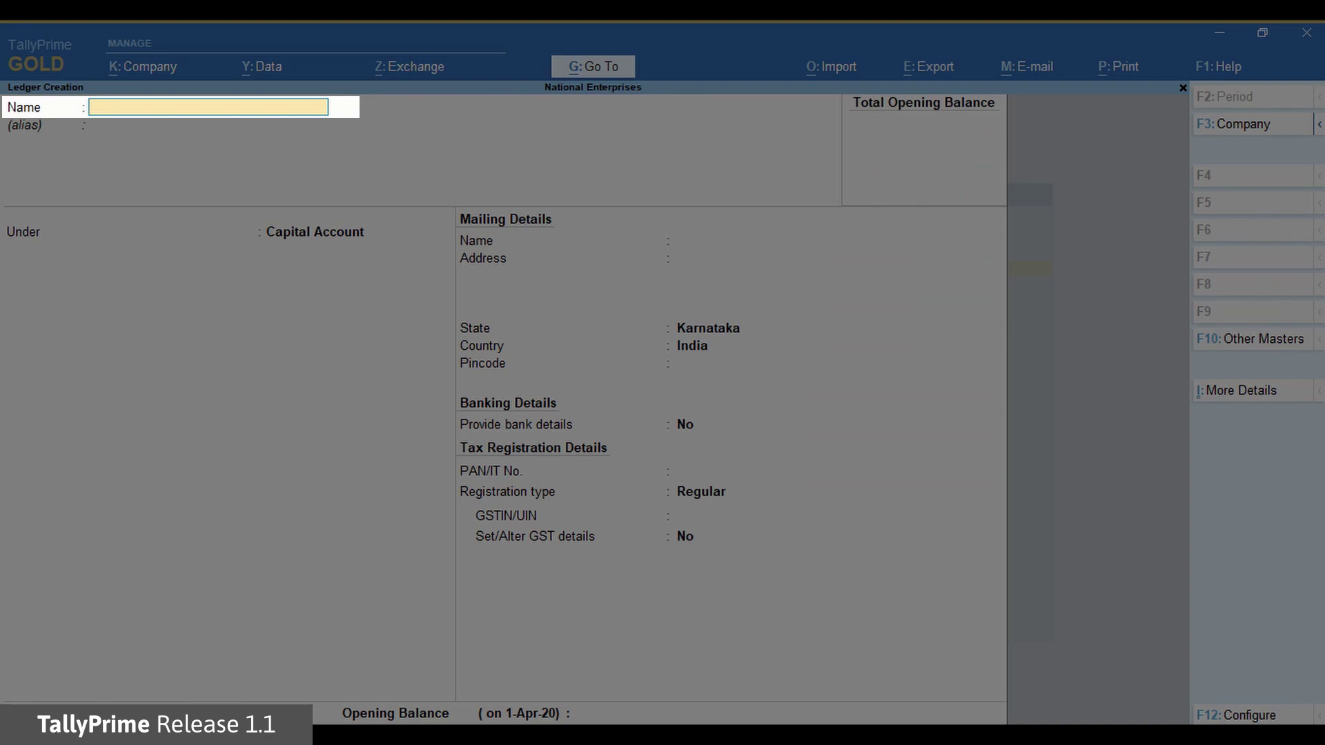
Name the ledger 'DBS Bank' under Bank Accounts, keeping National Enterprises as account holder
type("DBS Bank")
key("Return")
key("Return")
type("Ban")
key("Return")
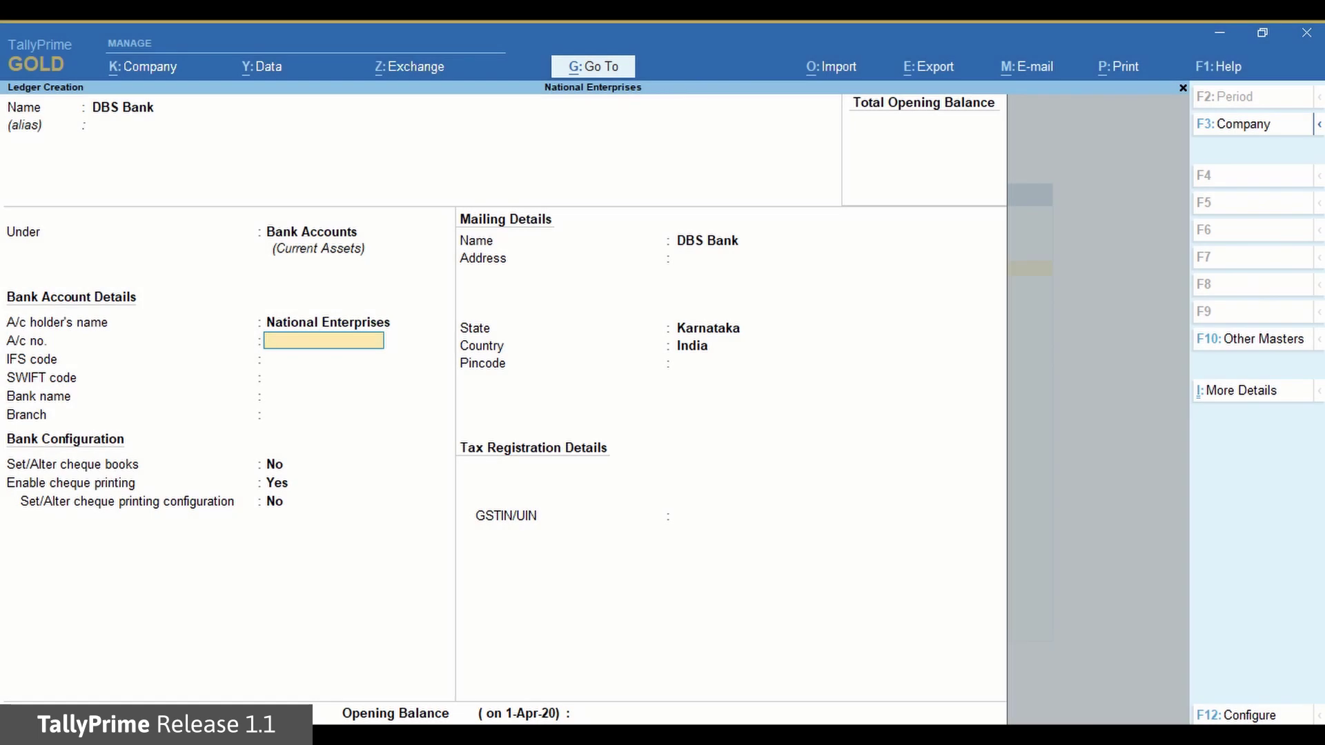
key("Up")
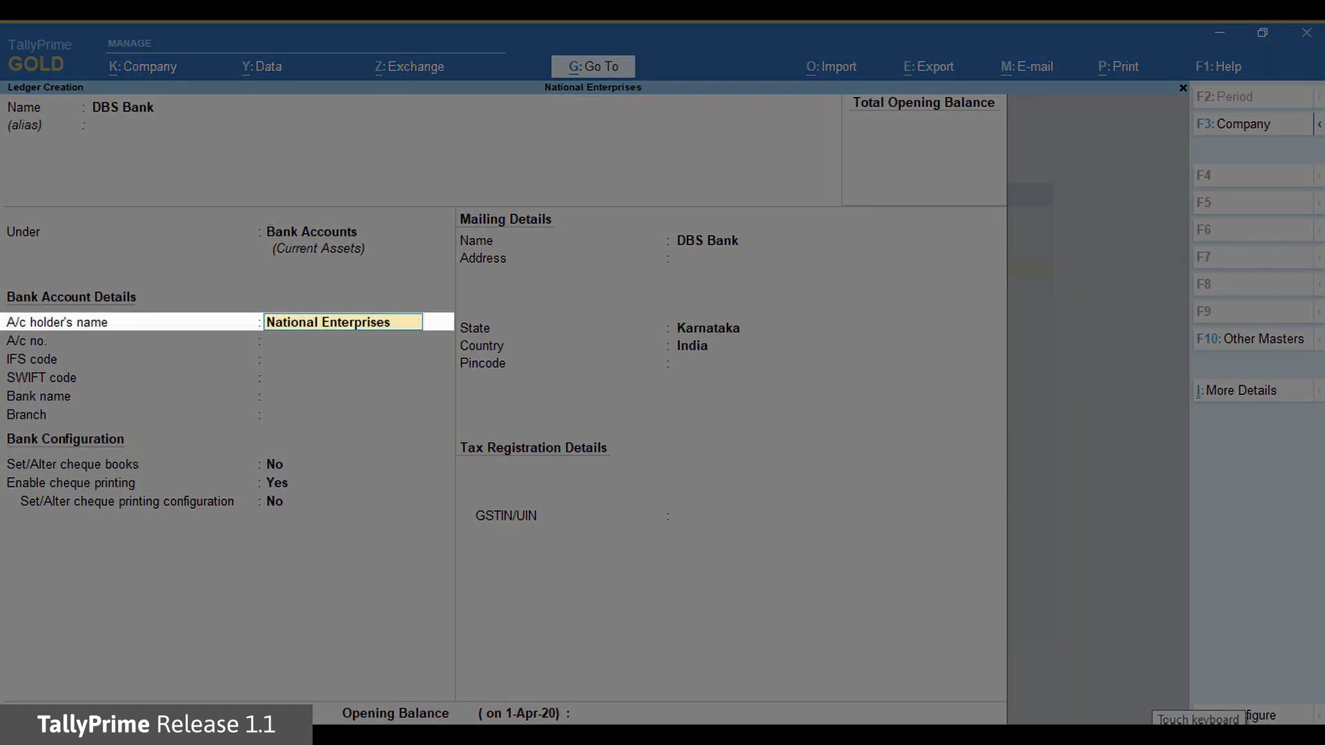
key("Return")
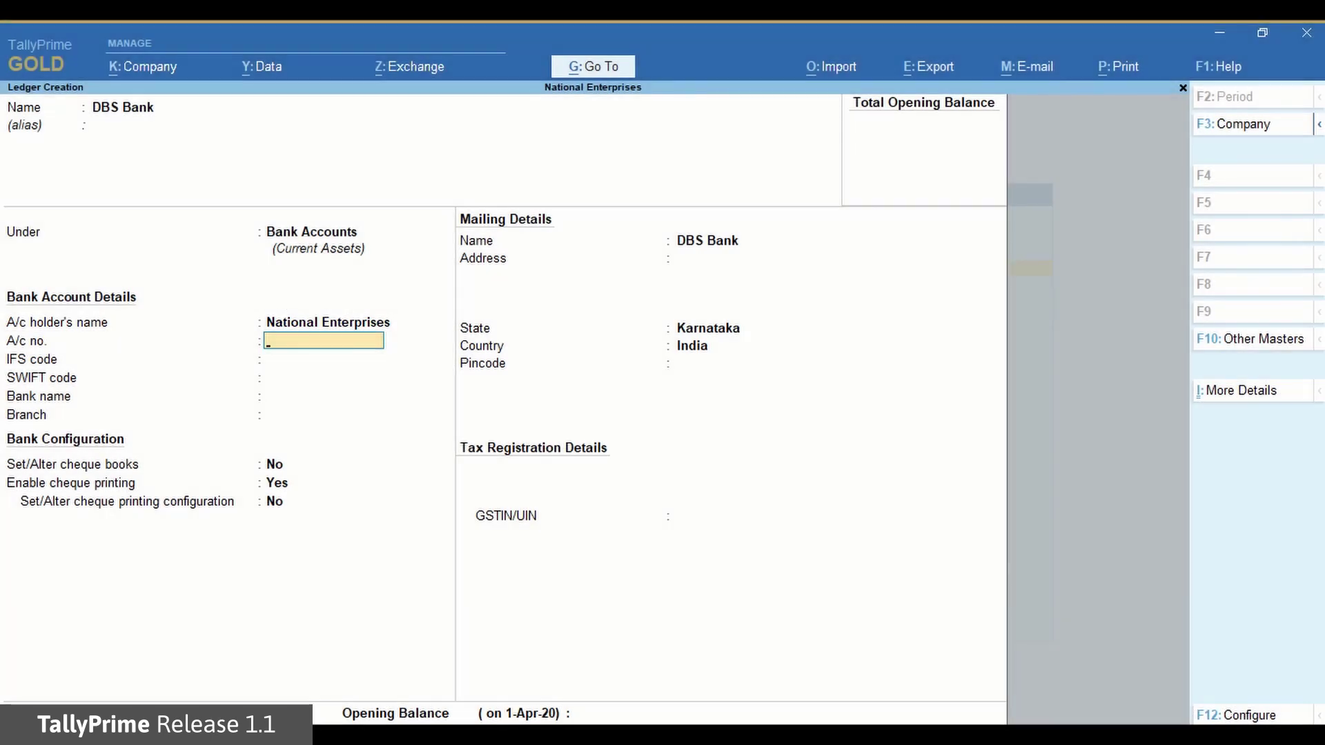
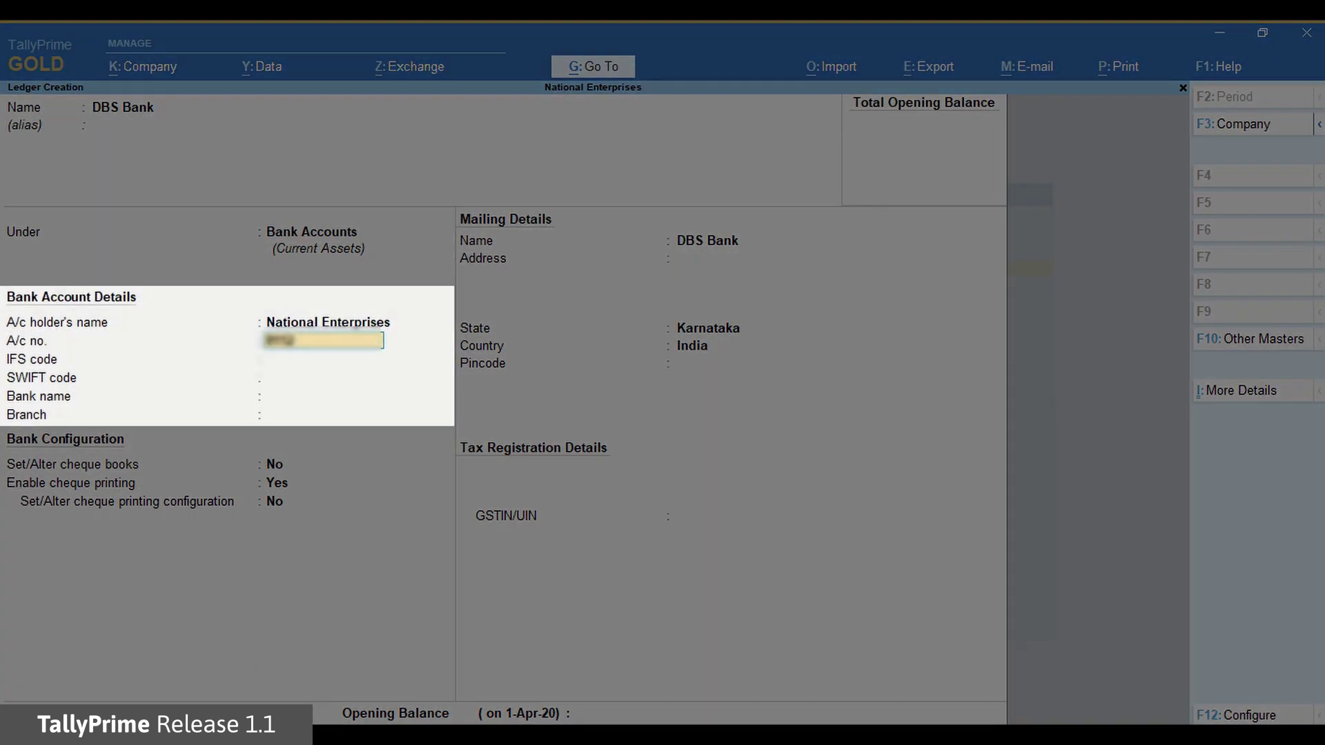
Enter the bank account number and IFS code, skip SWIFT, and set bank to DBS (India)
key("Return")
type("DBSS0IN0811")
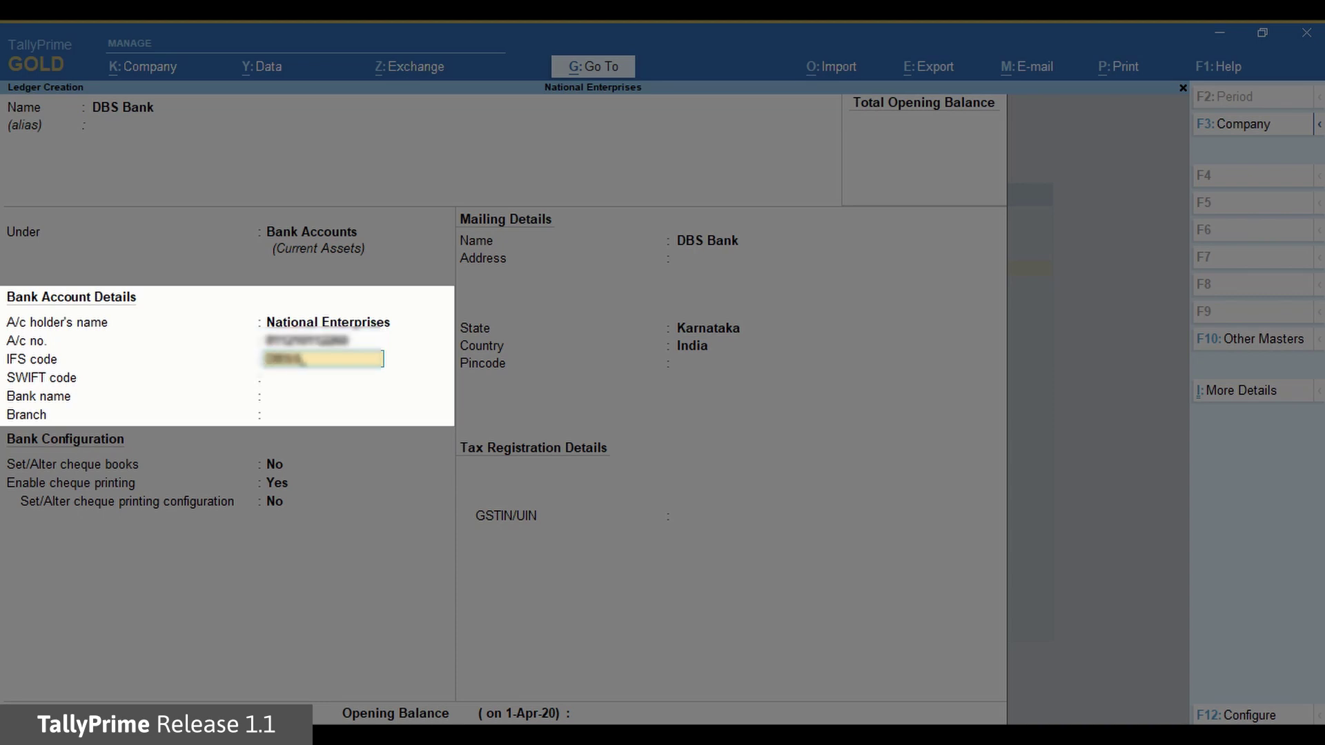
key("Return")
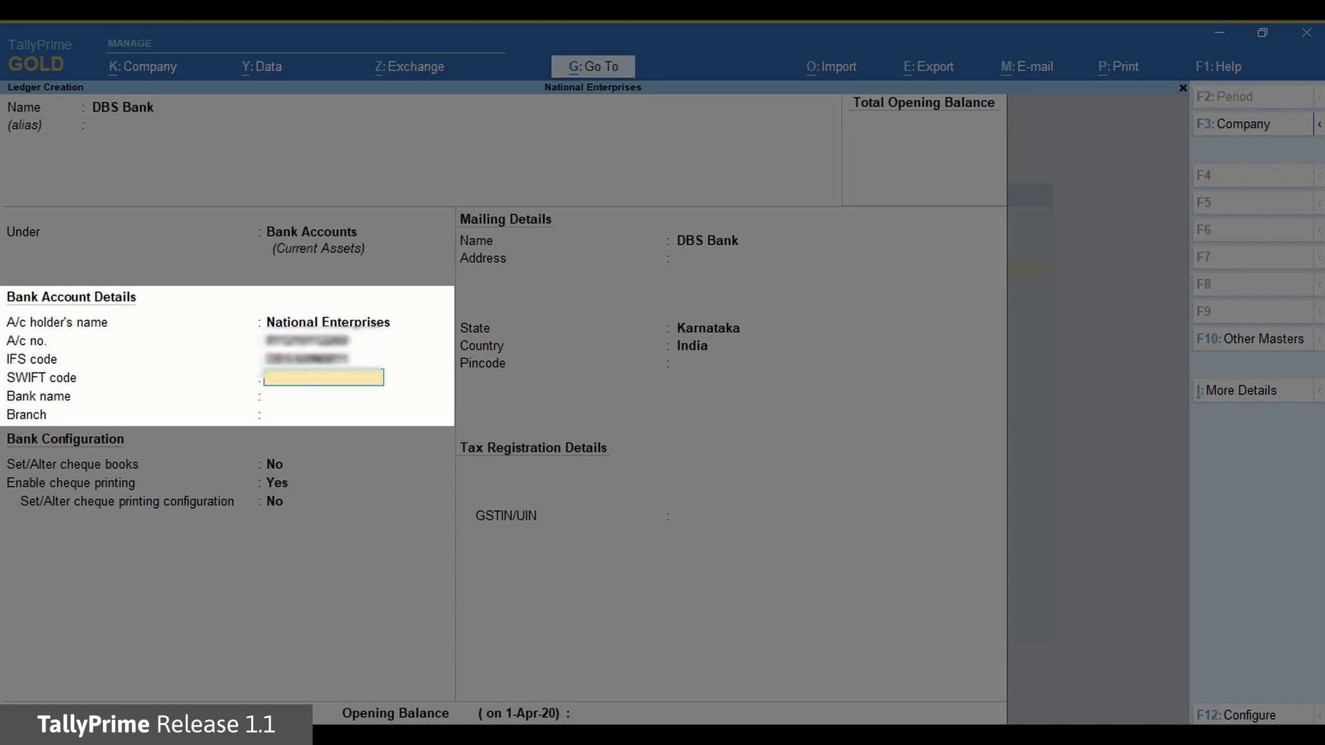
key("Return")
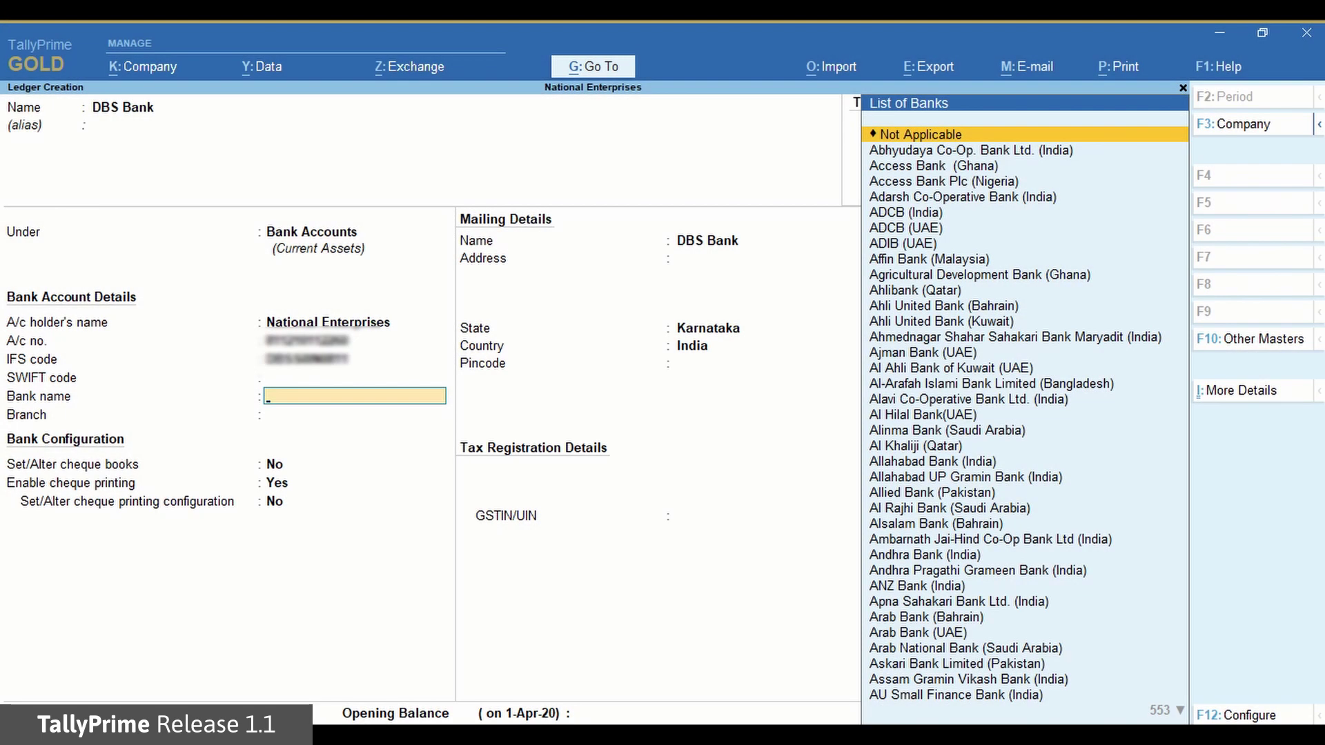
type("Dbs")
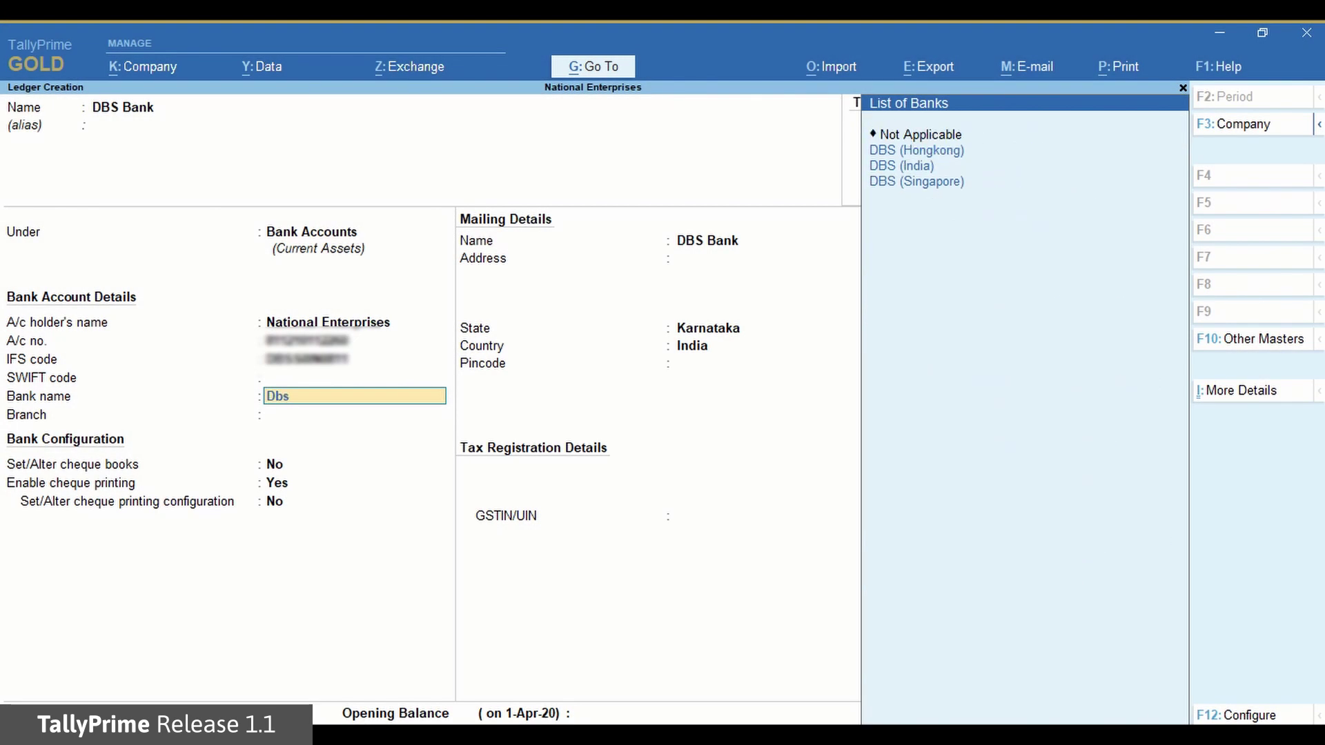
key("Down")
key("Down")
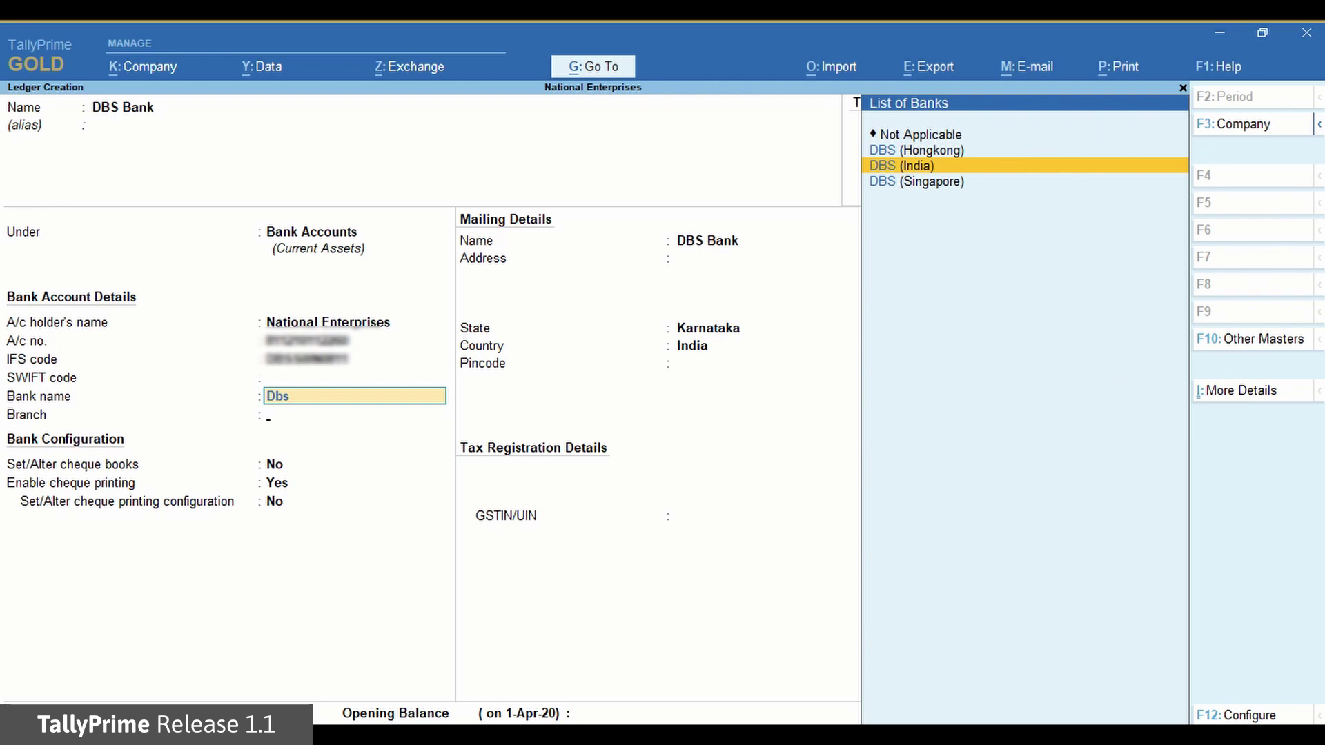
key("Return")
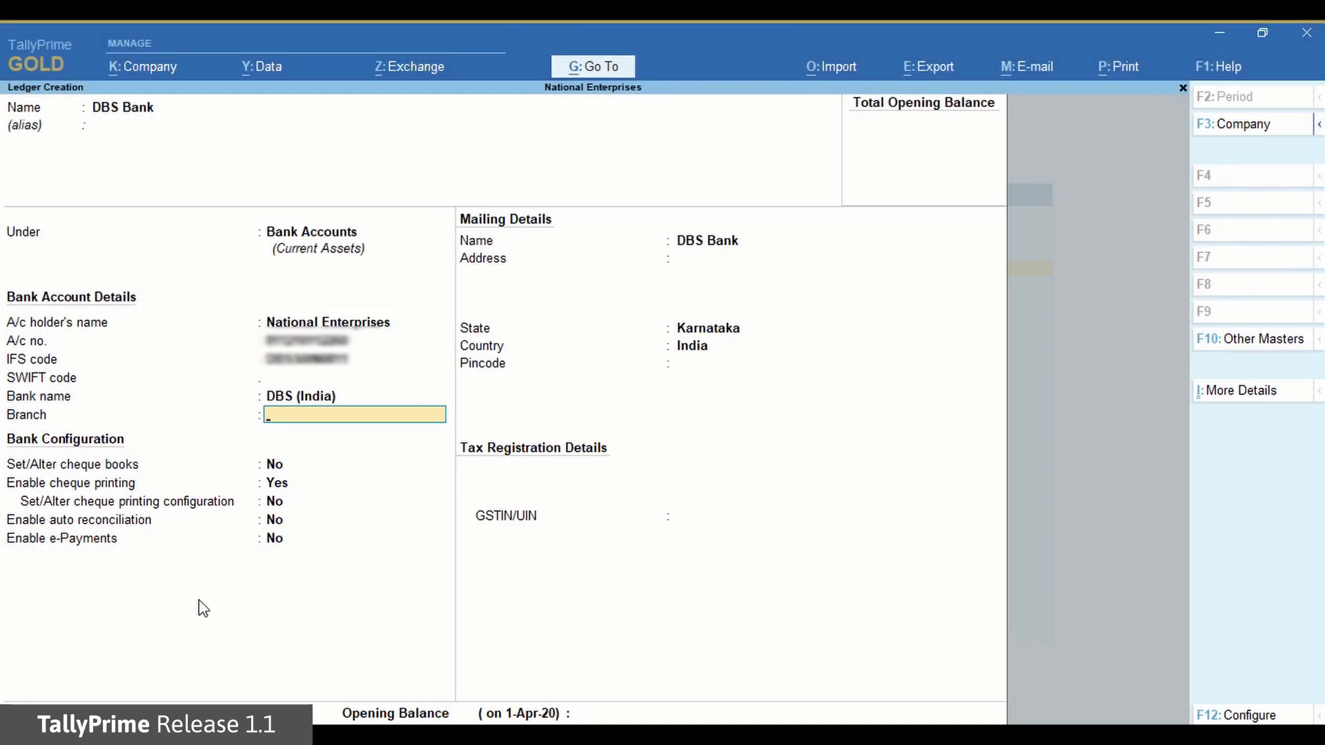
Set the branch to Ulsoor Road and enable e-Payments with y
type("Ulsoor Road")
key("Return")
key("Return")
key("Return")
key("Return")
key("Return")
type("y")
key("Return")
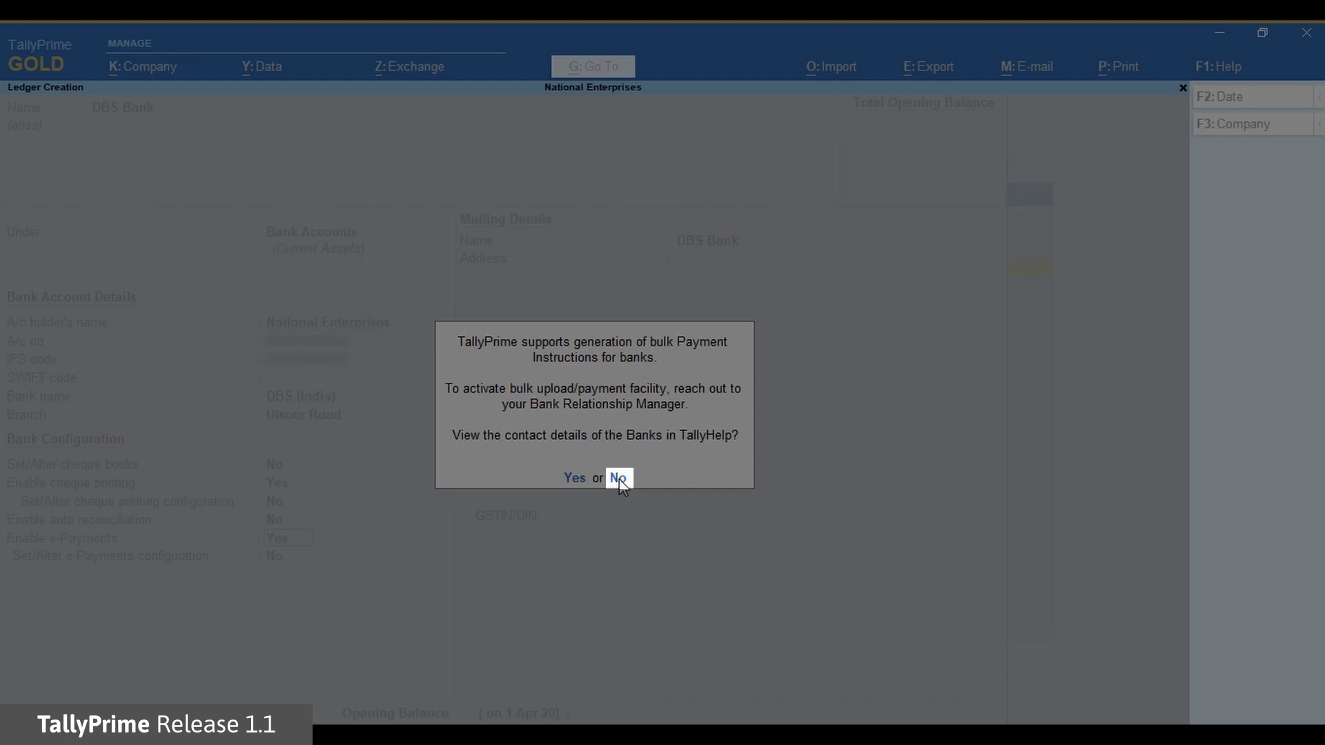
Decline the bank-contacts prompt and set Set/Alter e-Payments configuration to Yes
left_click(617, 478)
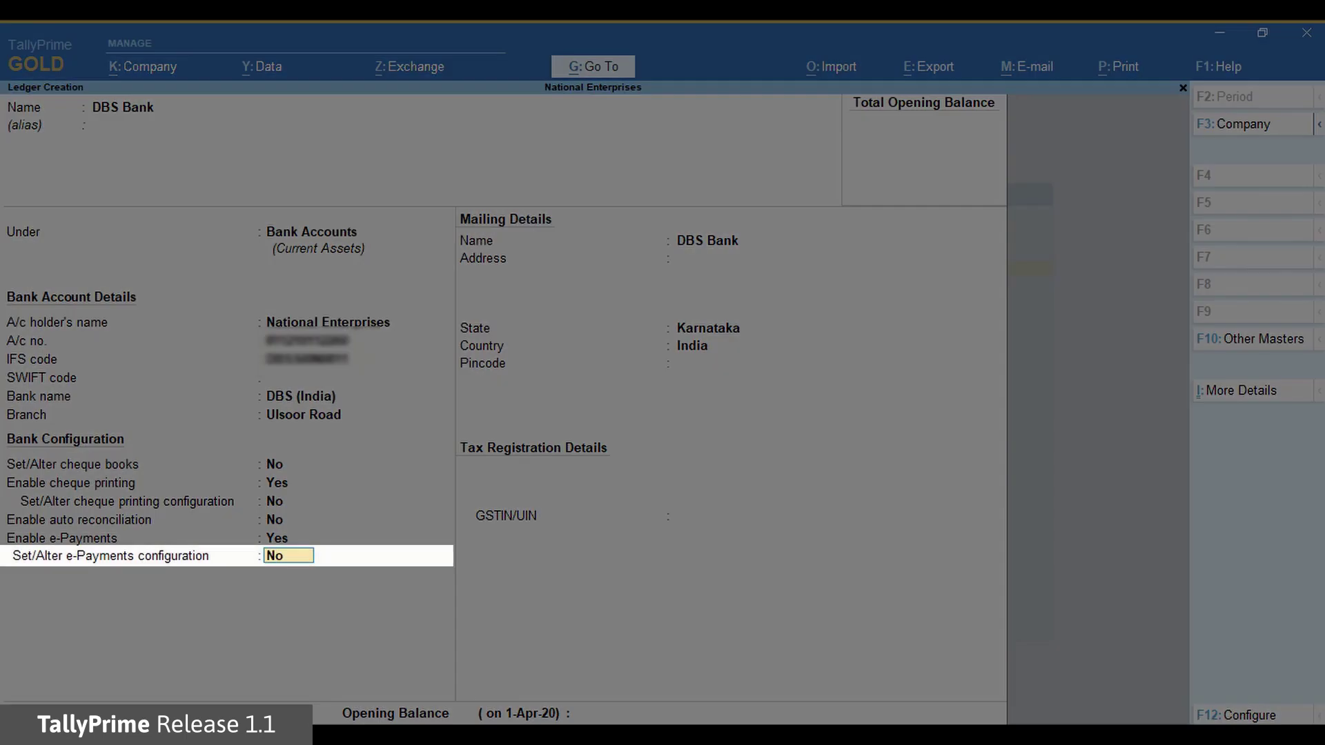
type("y")
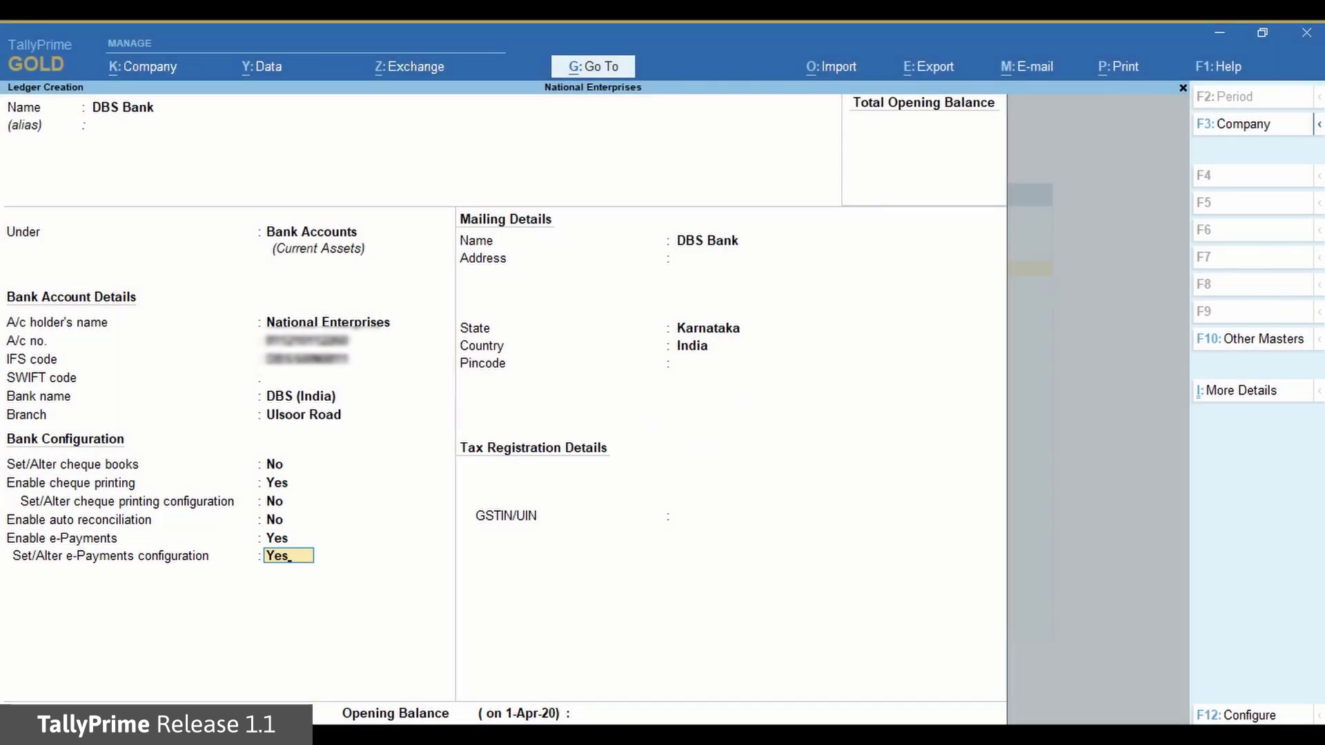
key("Return")
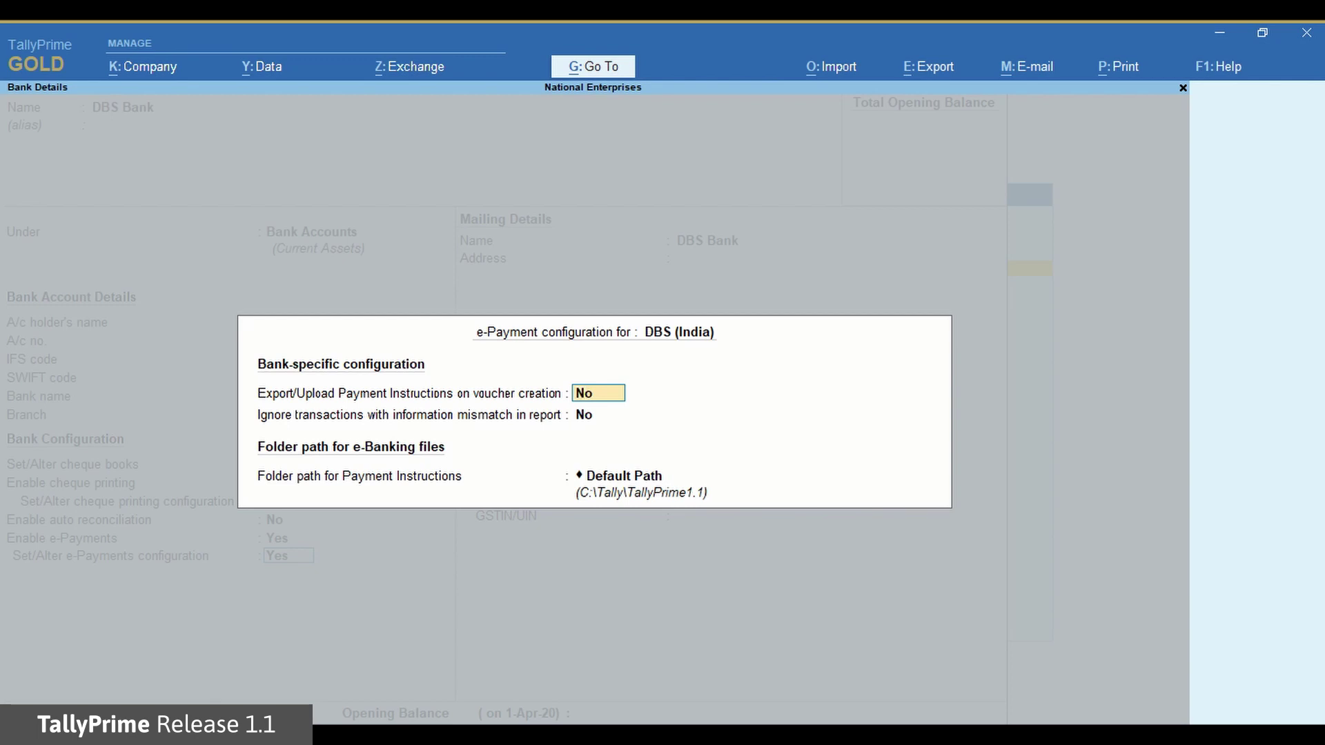
Keep export and mismatch options at No and choose Default Path as the payment-instruction folder
key("Return")
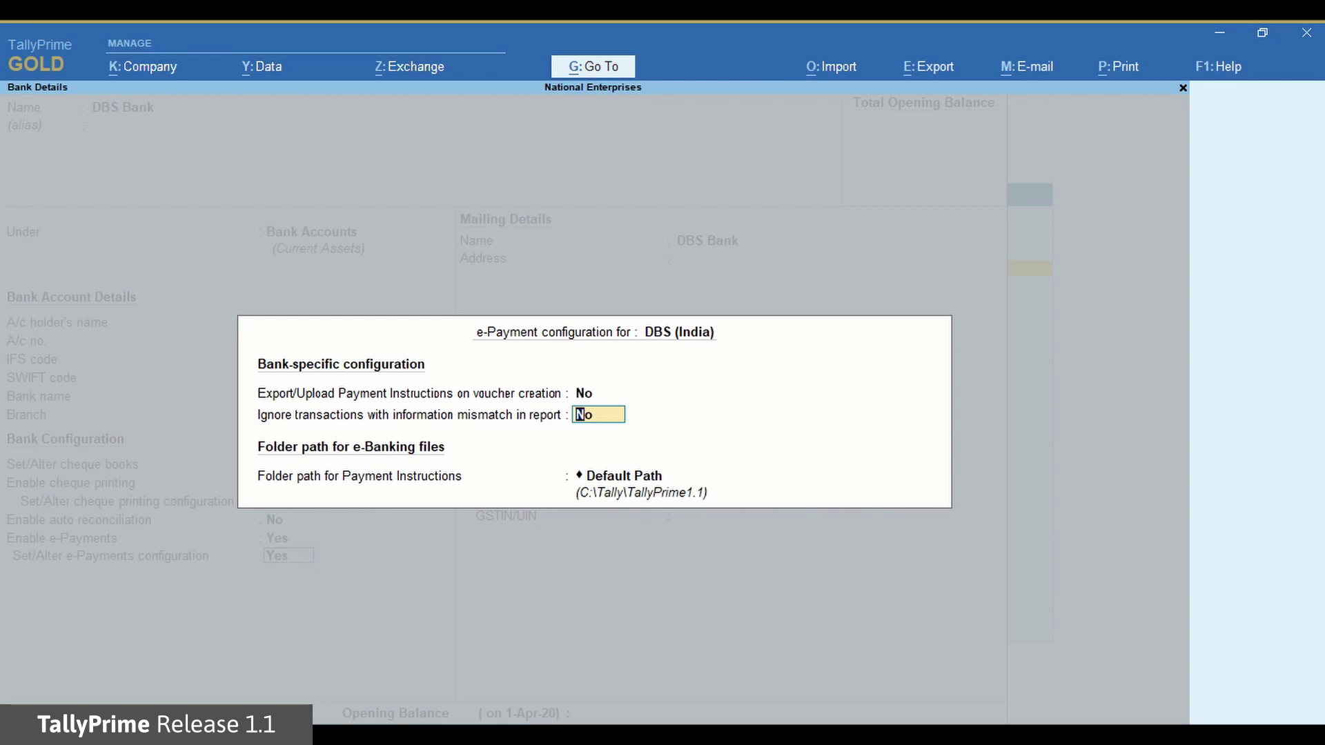
key("Return")
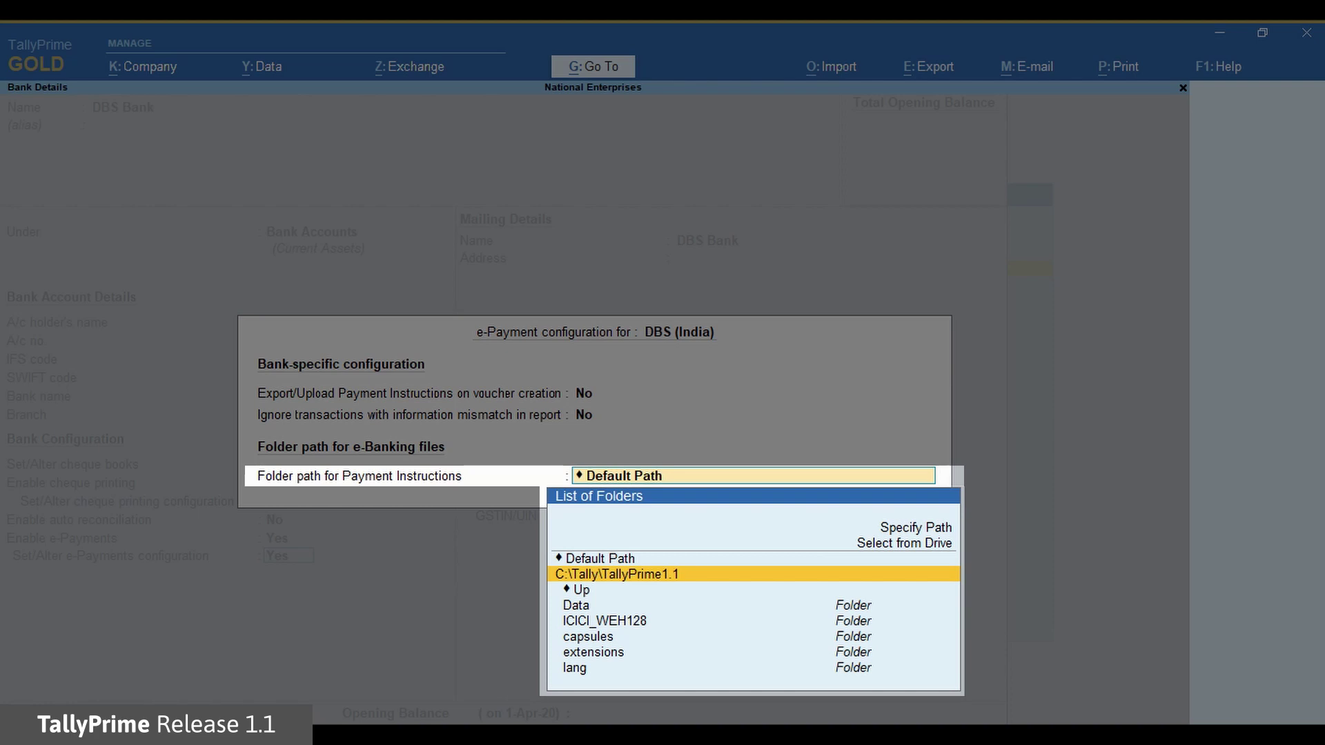
key("Down")
key("Down")
key("Down")
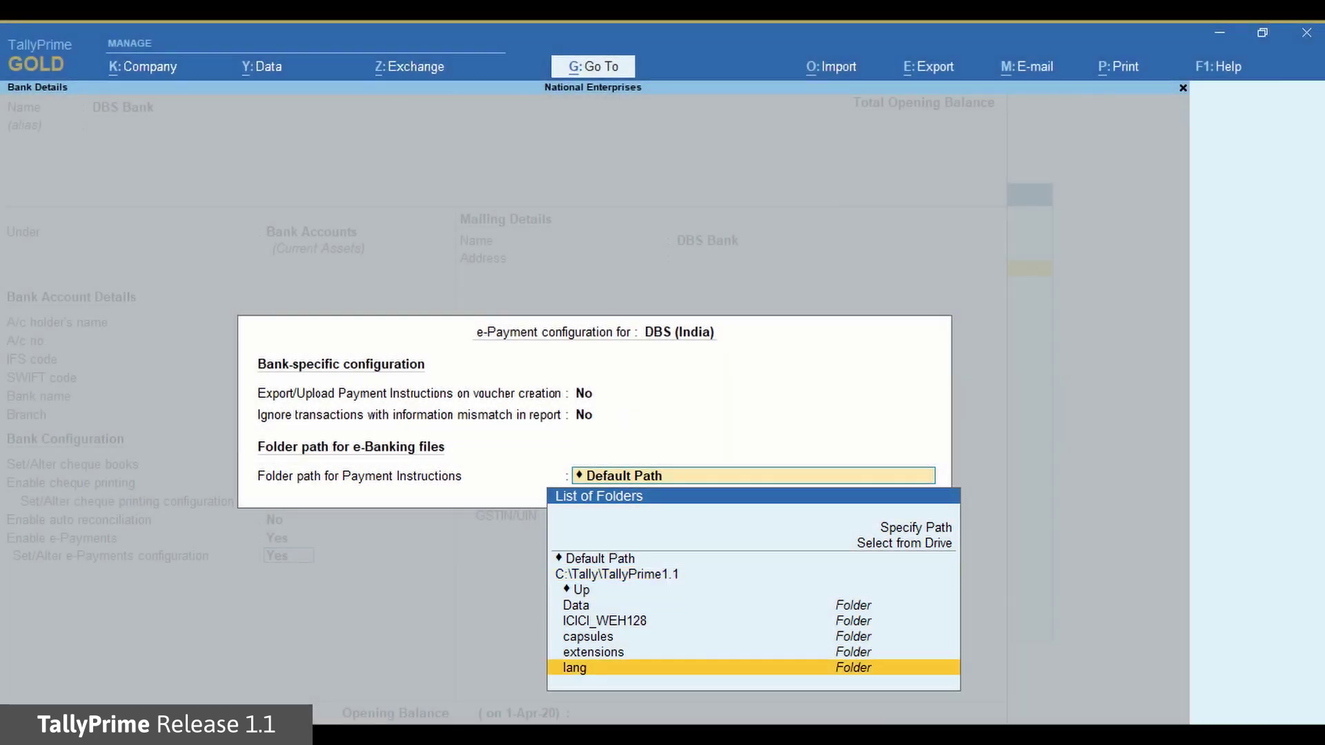
key("Up")
key("Up")
key("Up")
key("Up")
key("Up")
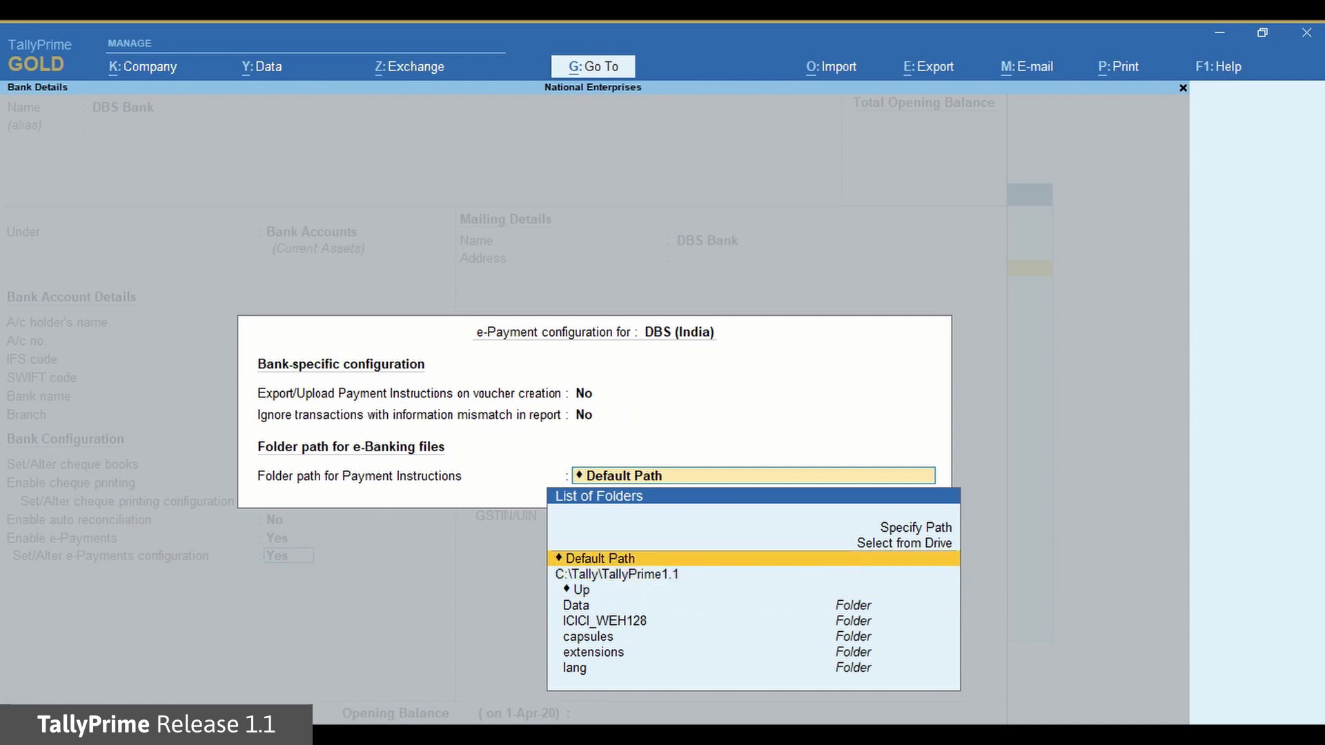
key("Down")
key("Down")
key("Return")
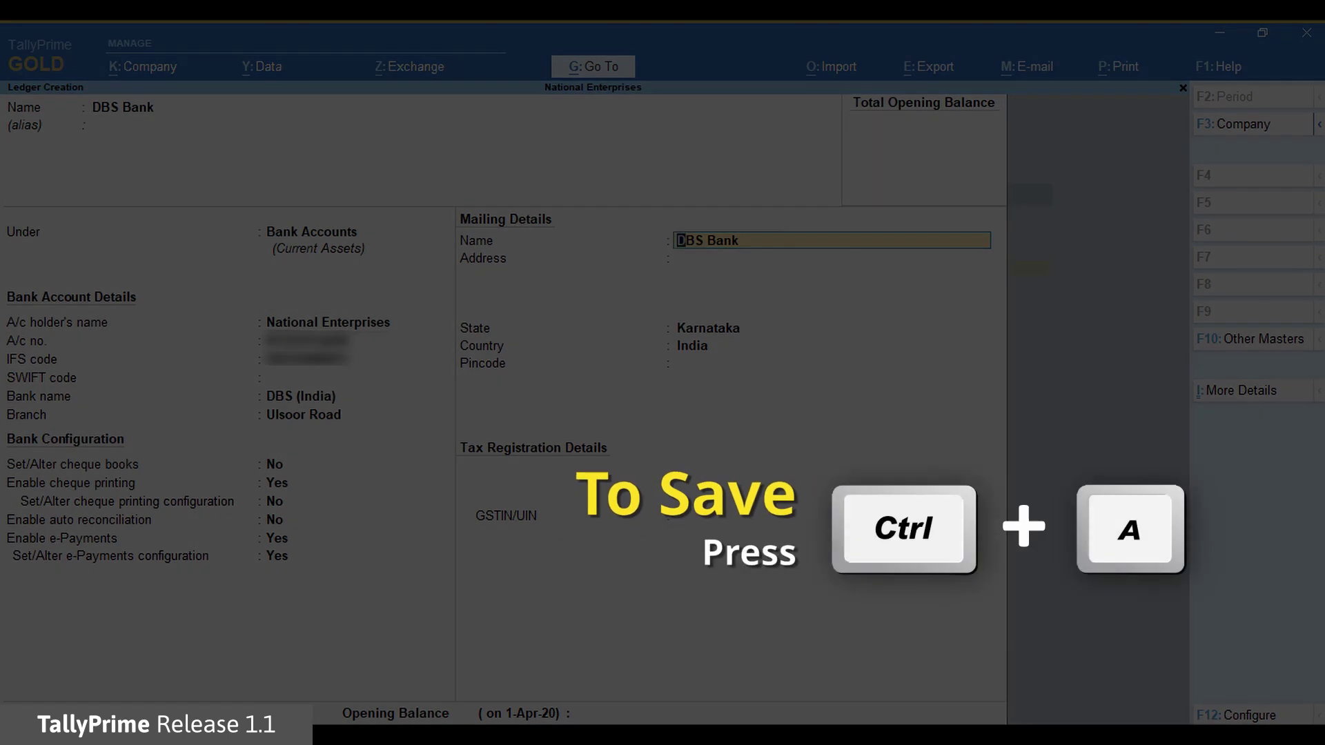
Save the DBS Bank ledger with Ctrl+A
key("ctrl+a")
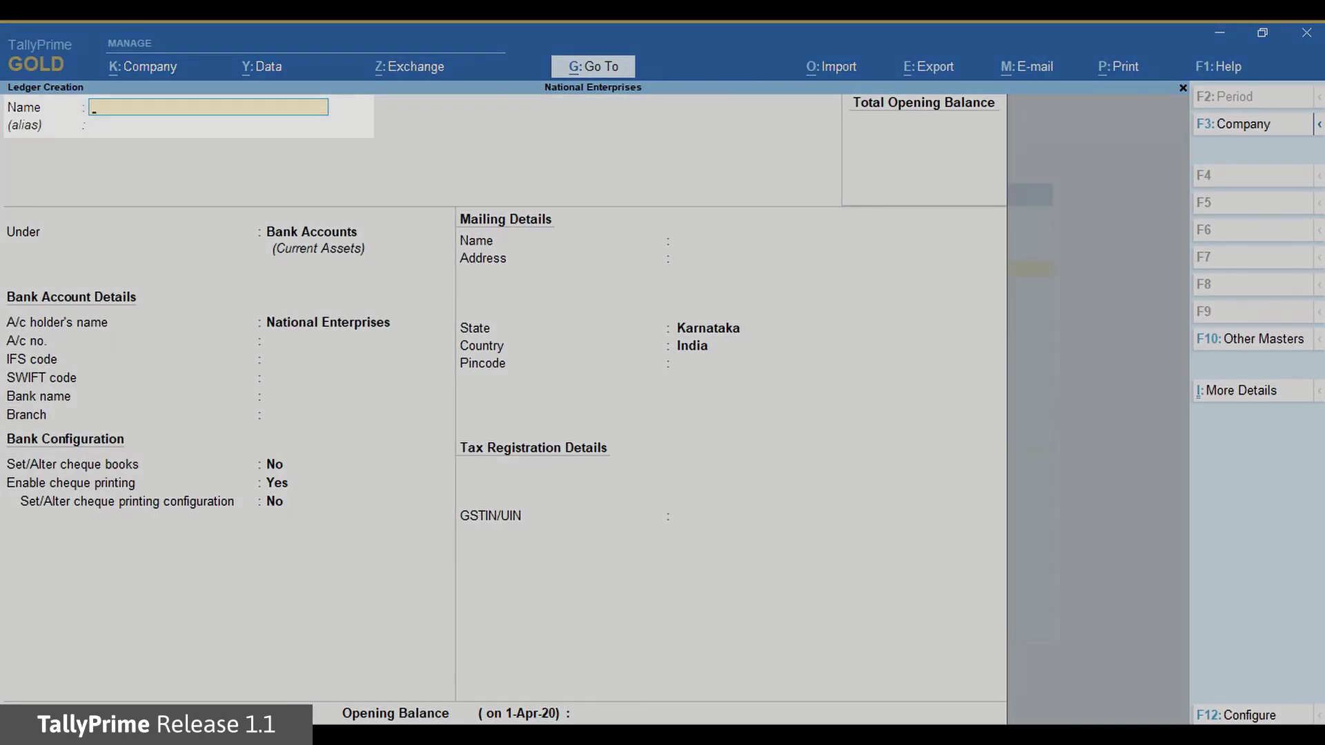
Name the new ledger 'Ganeshji Enterprises' under Sundry Creditors
type("Ganeshji Enterprises")
key("Return")
key("Return")
type("Su")
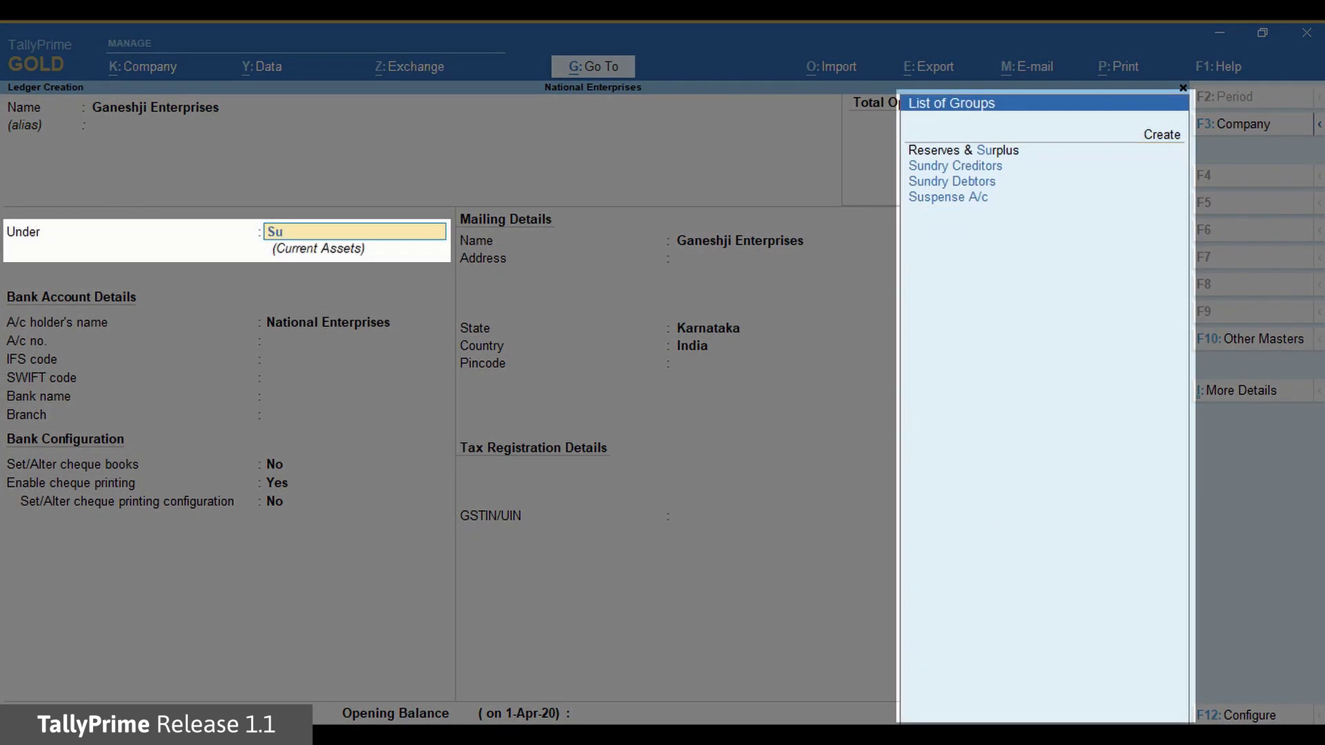
key("Down")
key("Return")
Fill in the party's mailing address and pincode, and set Provide bank details to yes
key("Return")
key("Return")
key("Return")
key("Return")
type("Bangalore")
key("Return")
key("Return")
type("560001")
key("Return")
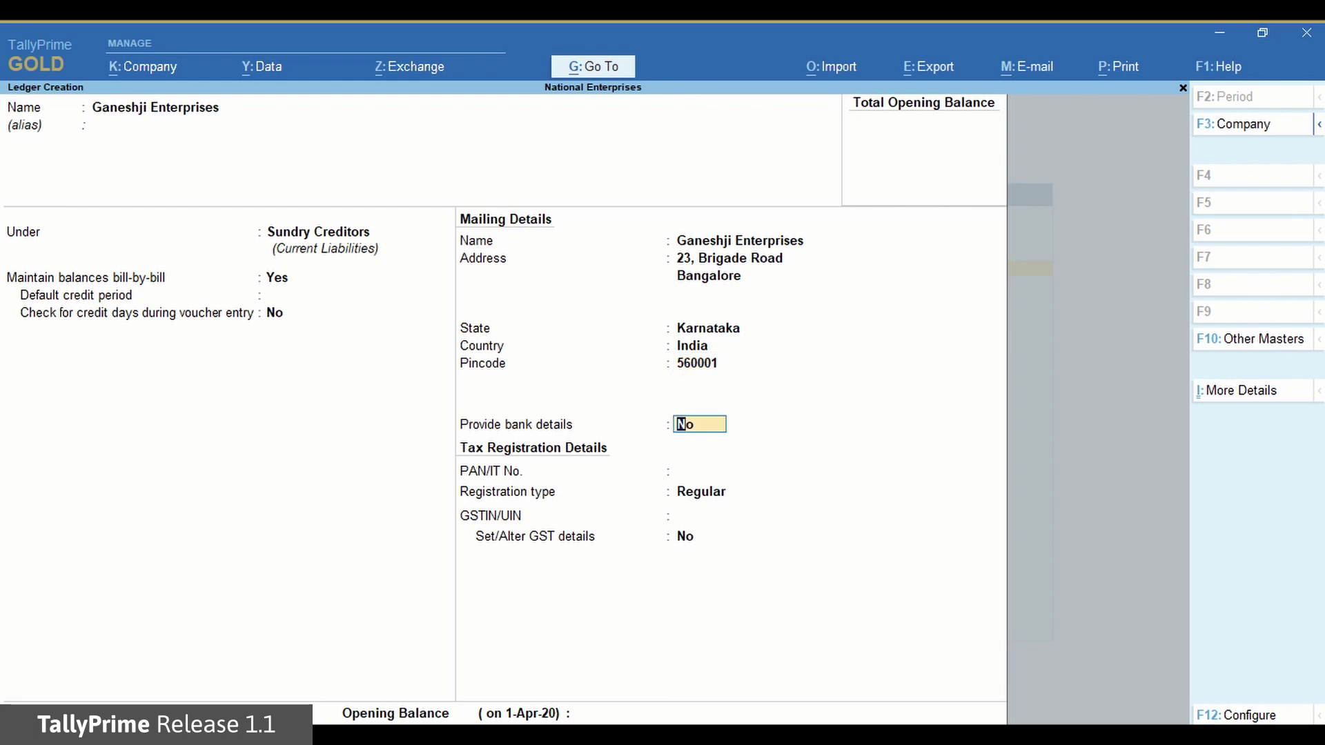
type("yes")
key("Return")
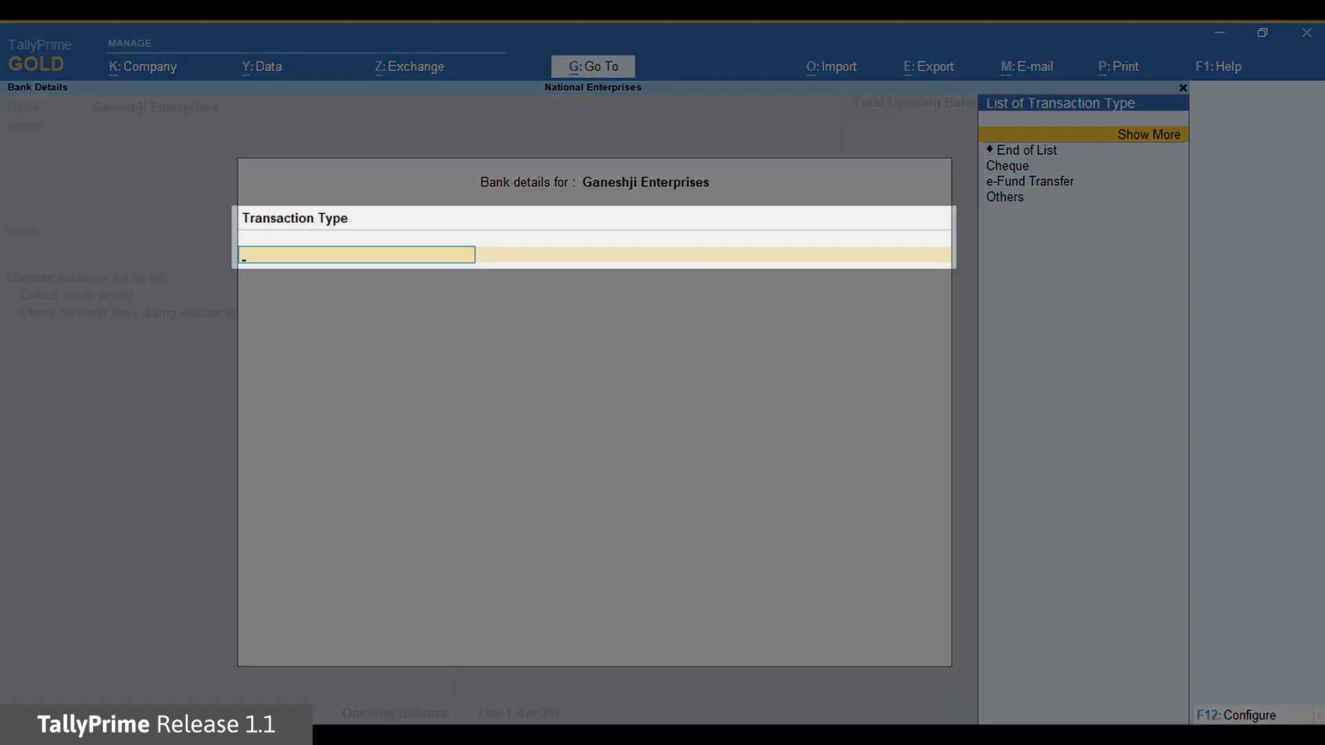
Set e-Fund Transfer with the party's account number, IFS code and DBS (India) bank, then save
key("Down")
key("Down")
key("Down")
key("Return")
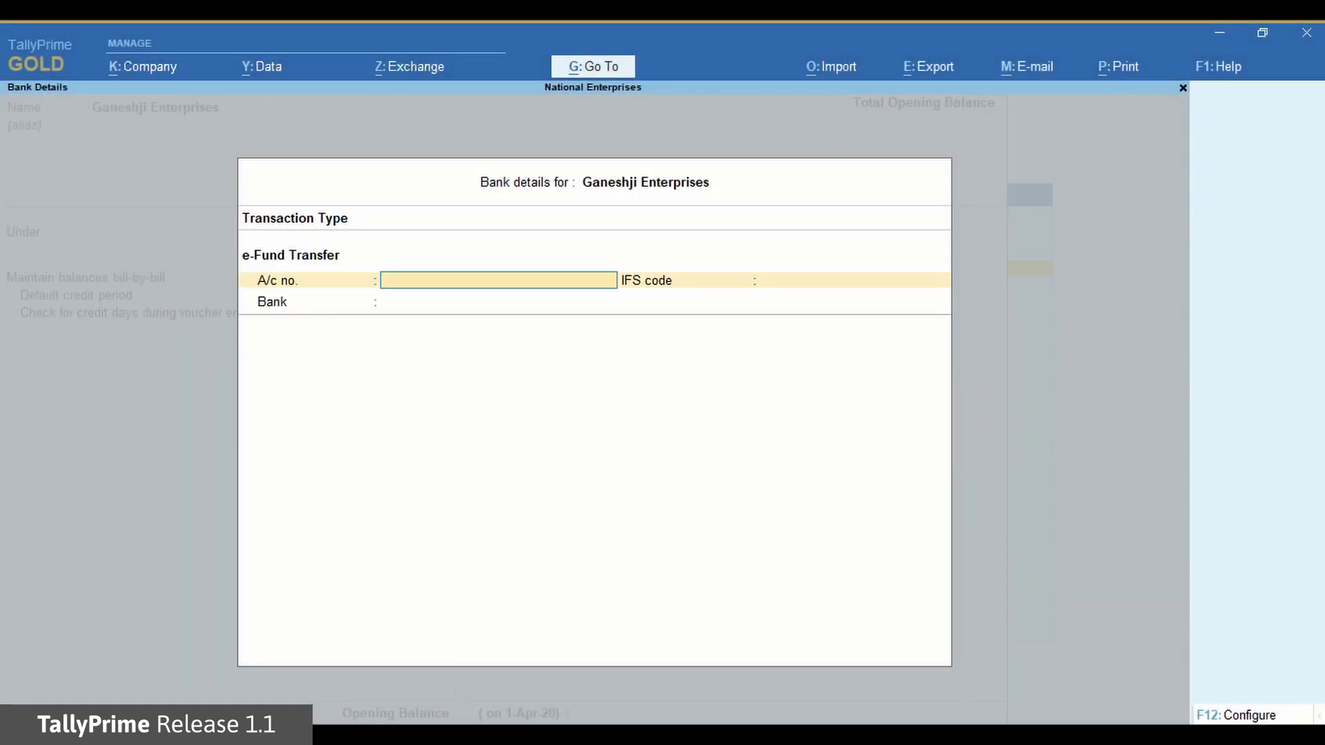
type("1234567890123")
key("Return")
type("SBIN0001234")
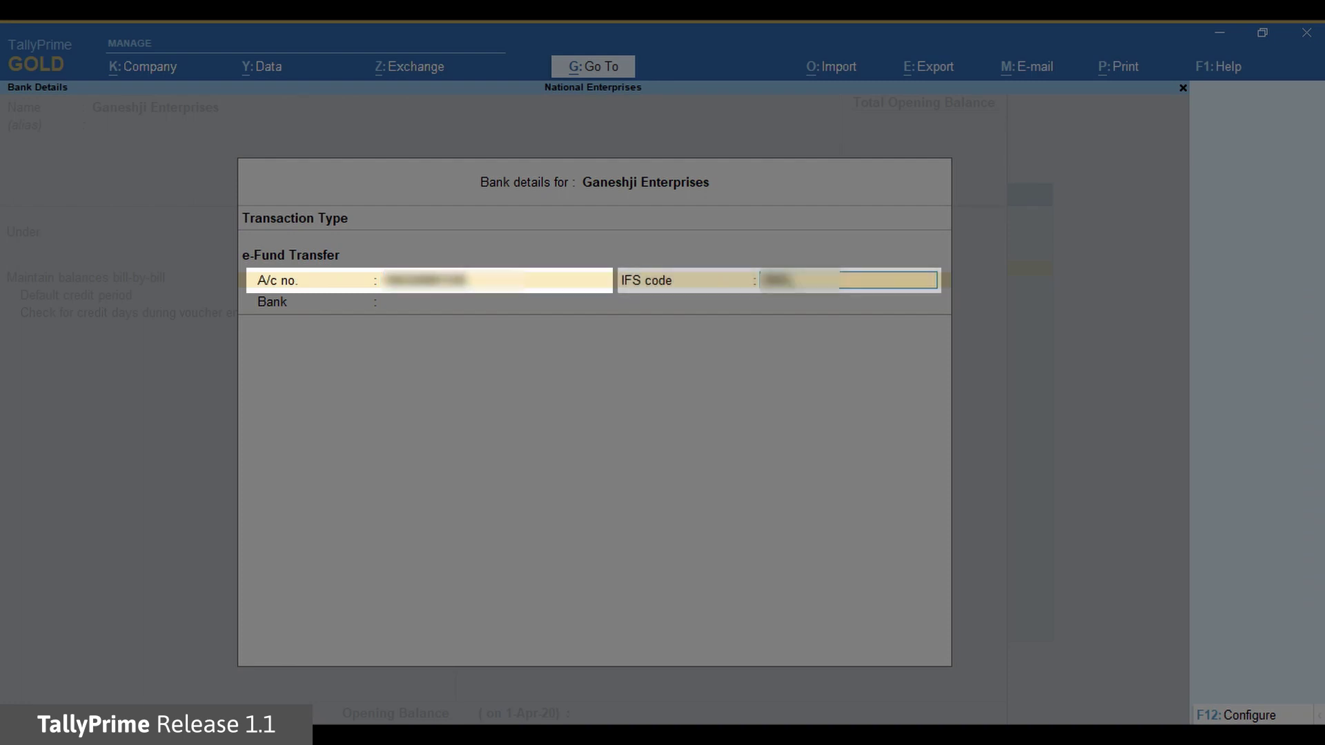
type("56")
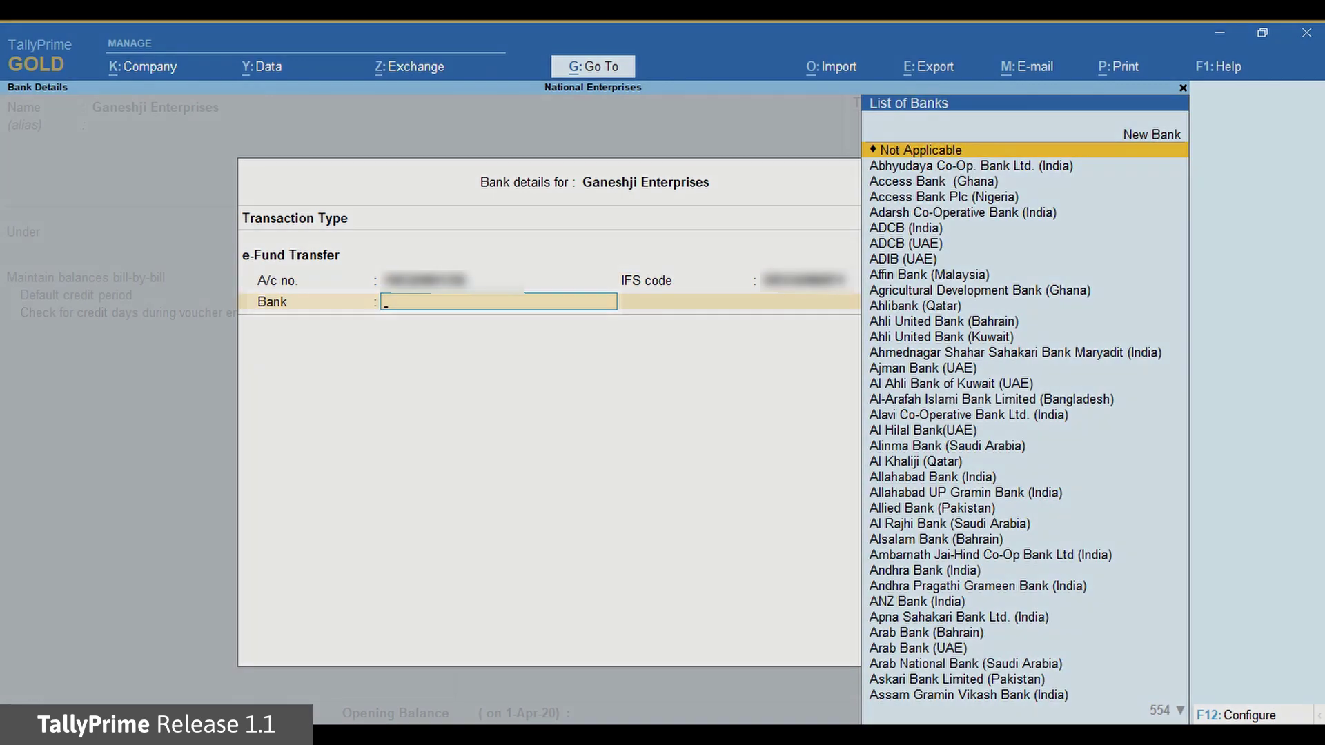
type("Dbs")
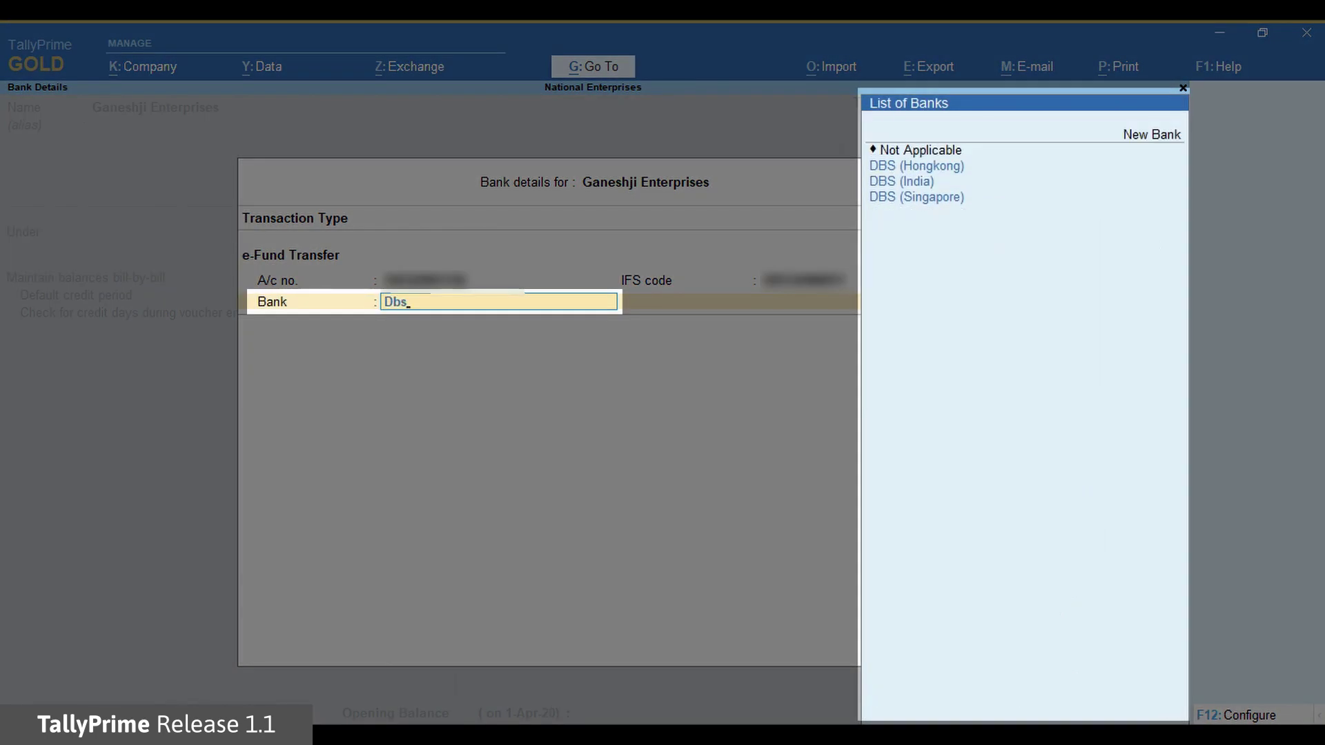
key("Down")
key("Down")
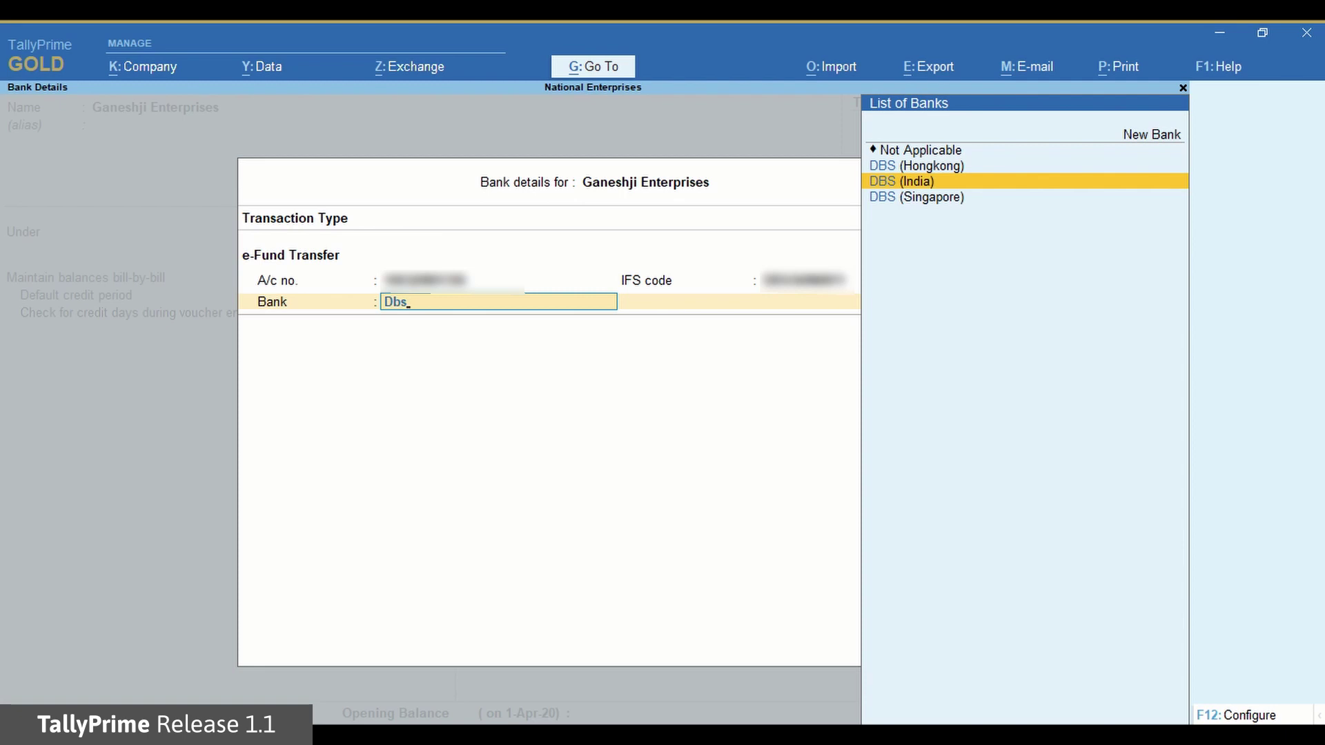
key("Return")
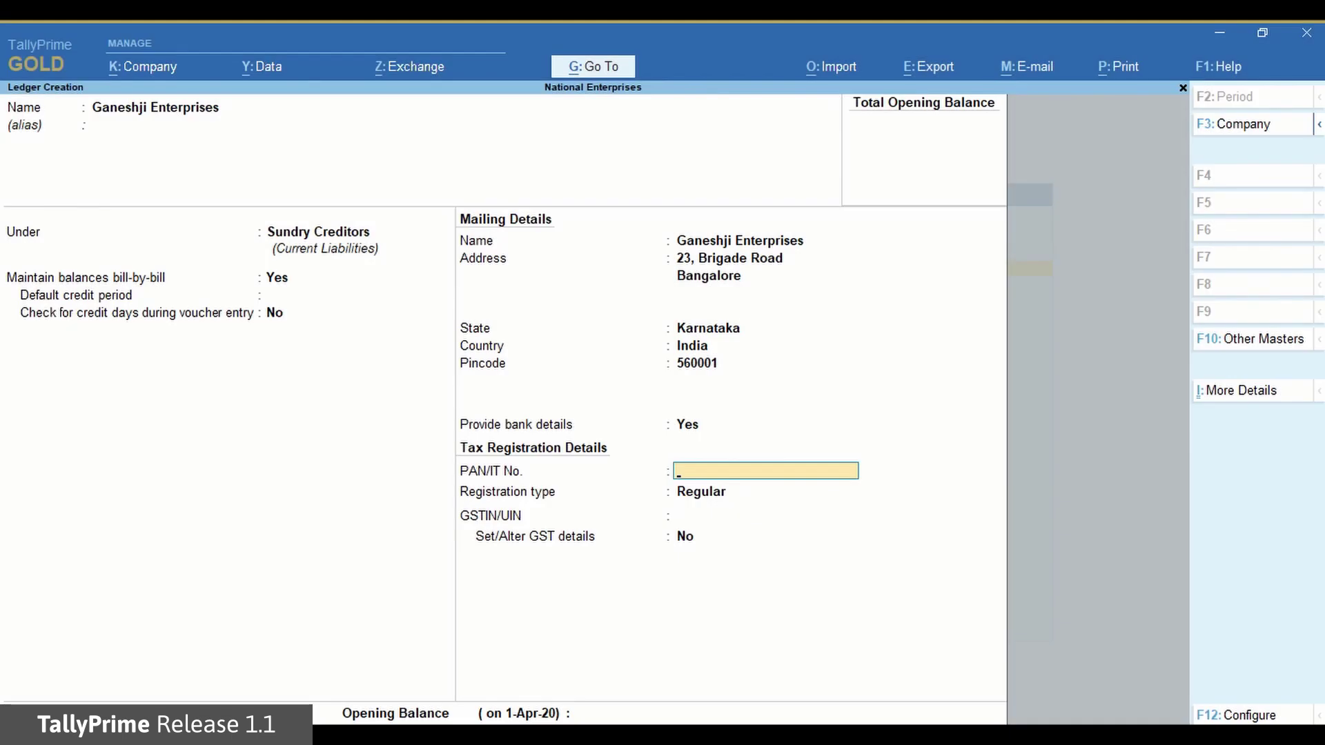
key("ctrl+a")
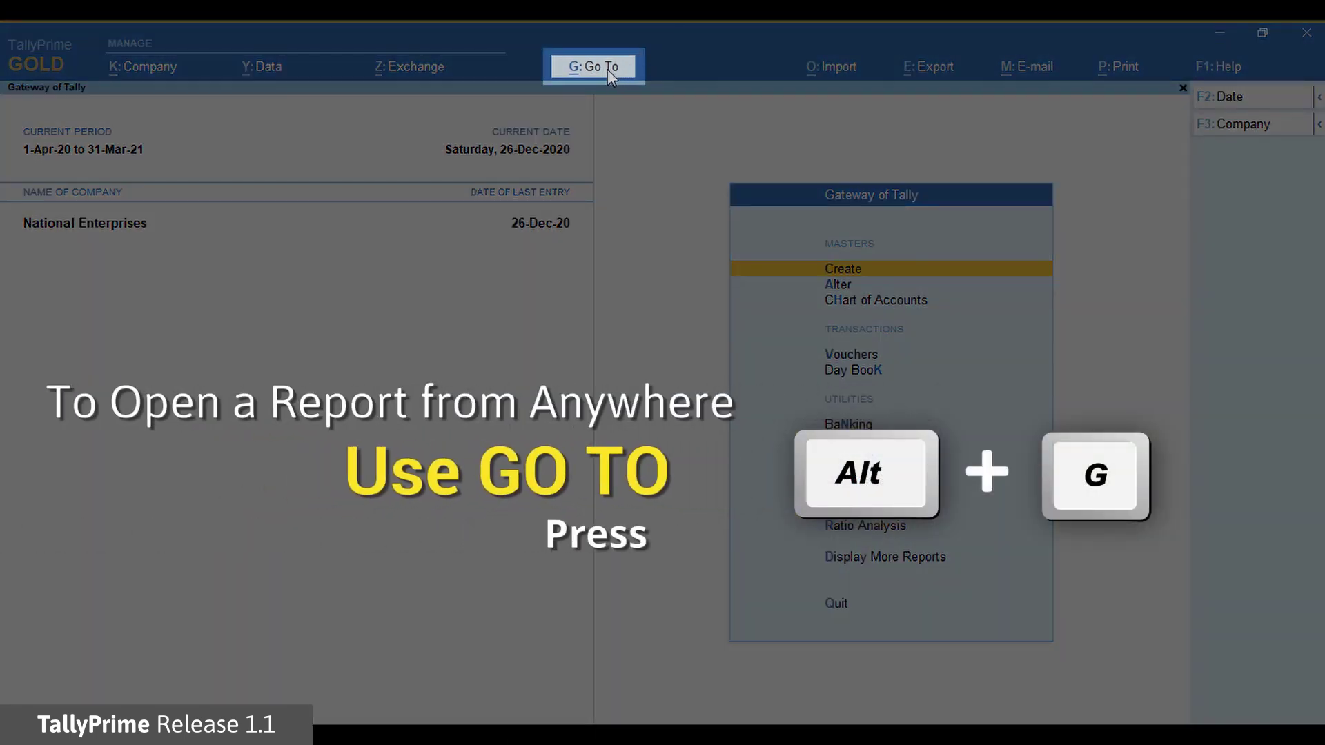
Start a Payment voucher with DBS Bank as the paying account
left_click(608, 69)
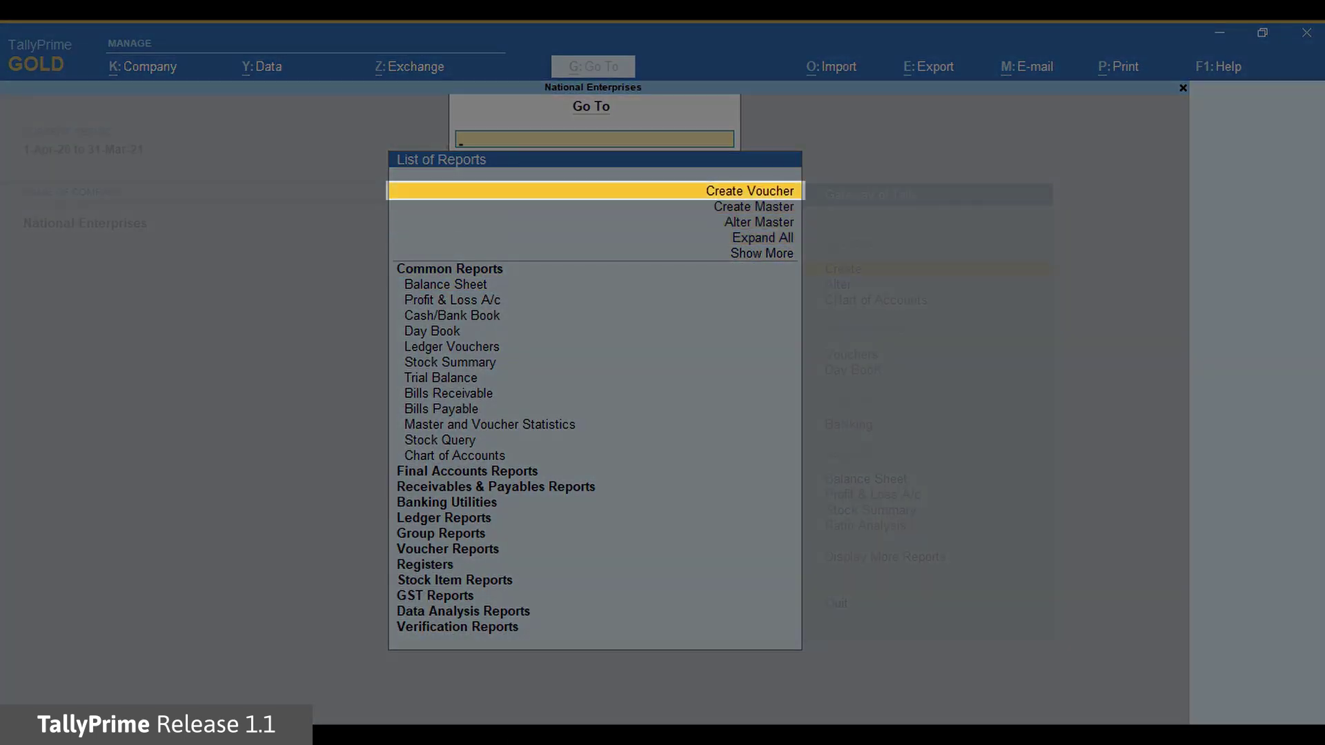
key("Return")
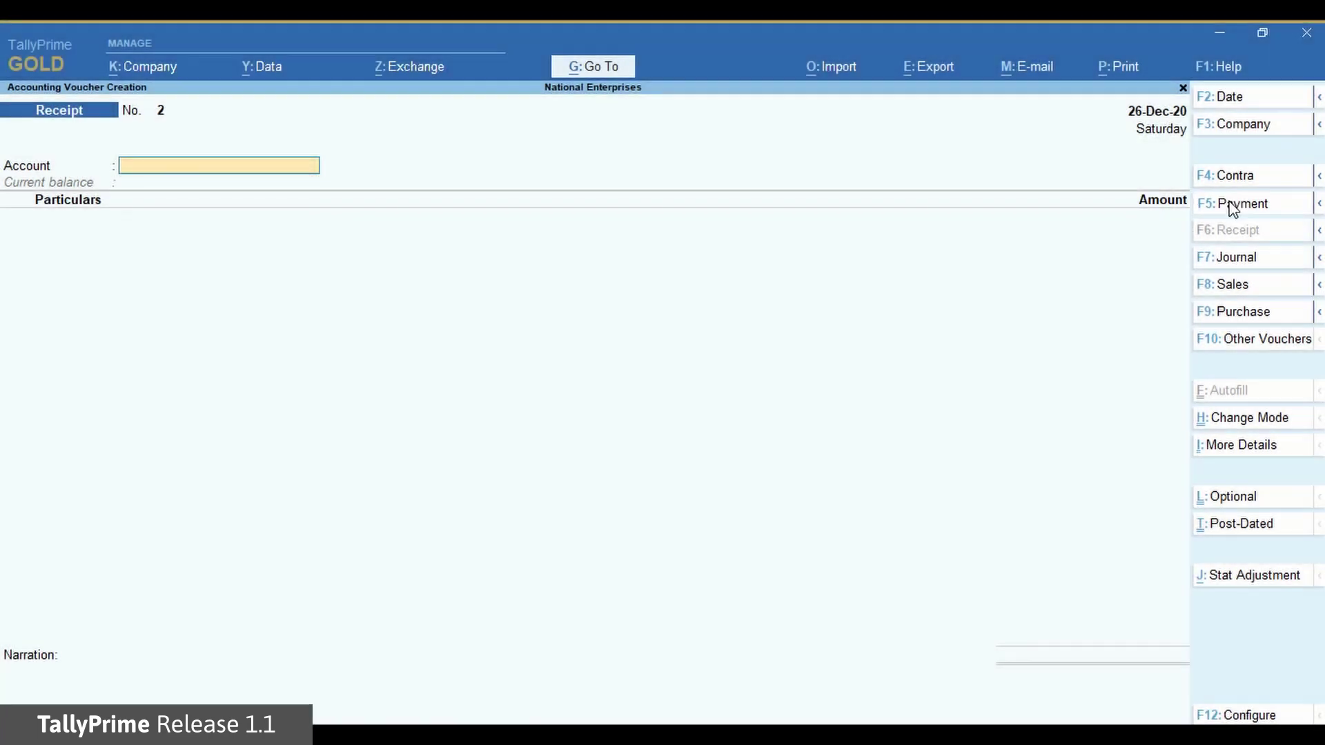
left_click(1228, 205)
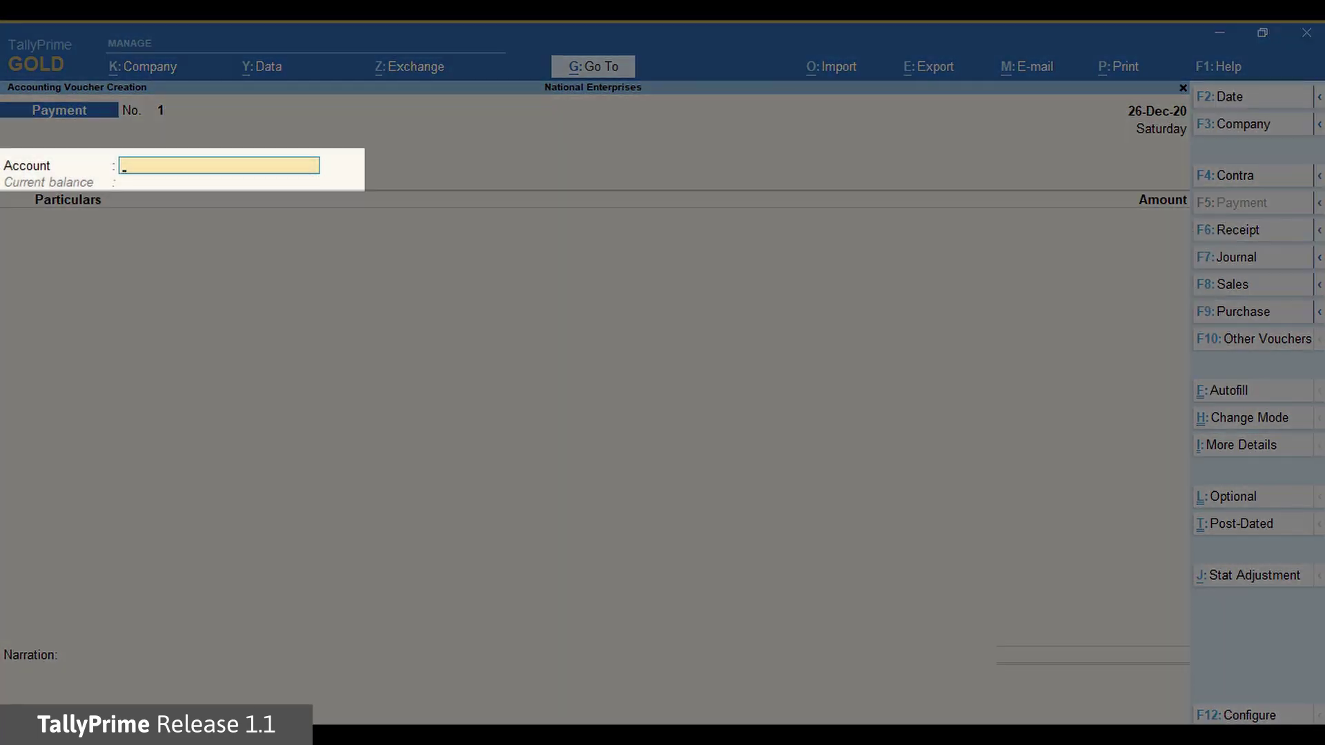
type("Dbs")
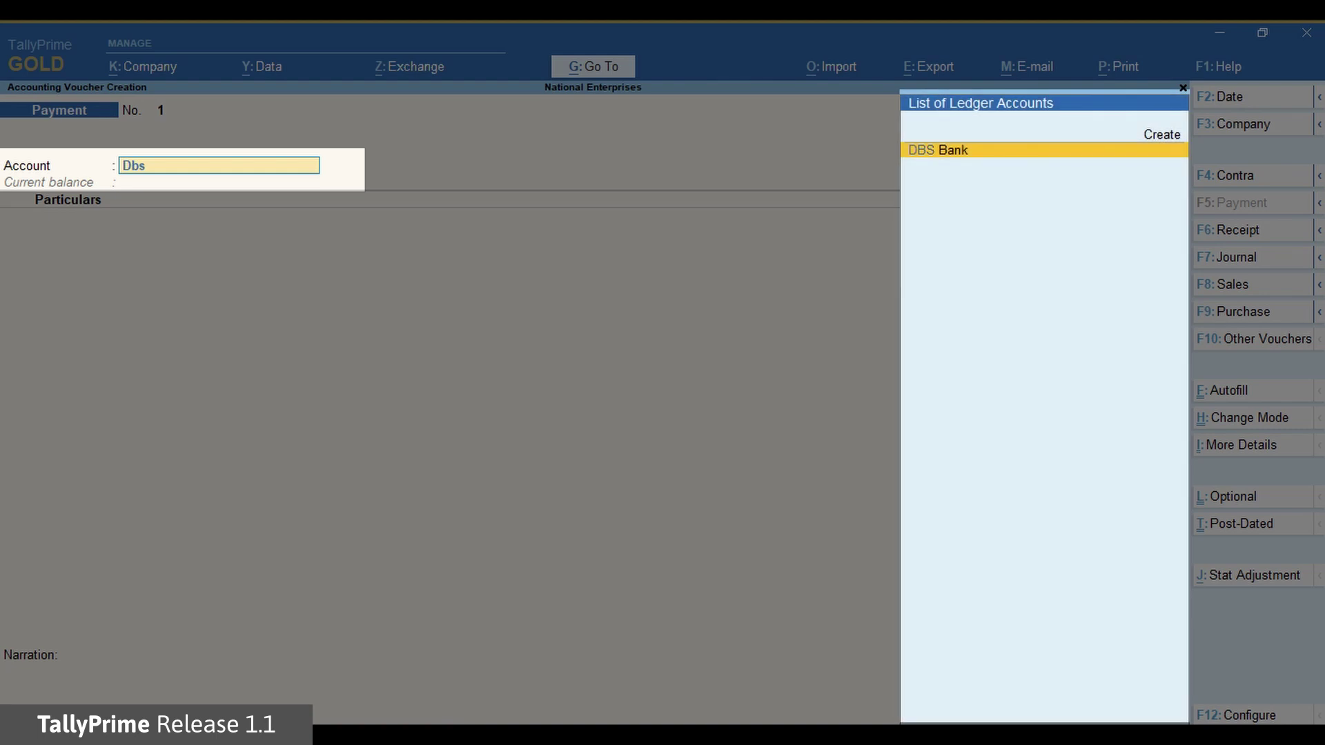
key("Return")
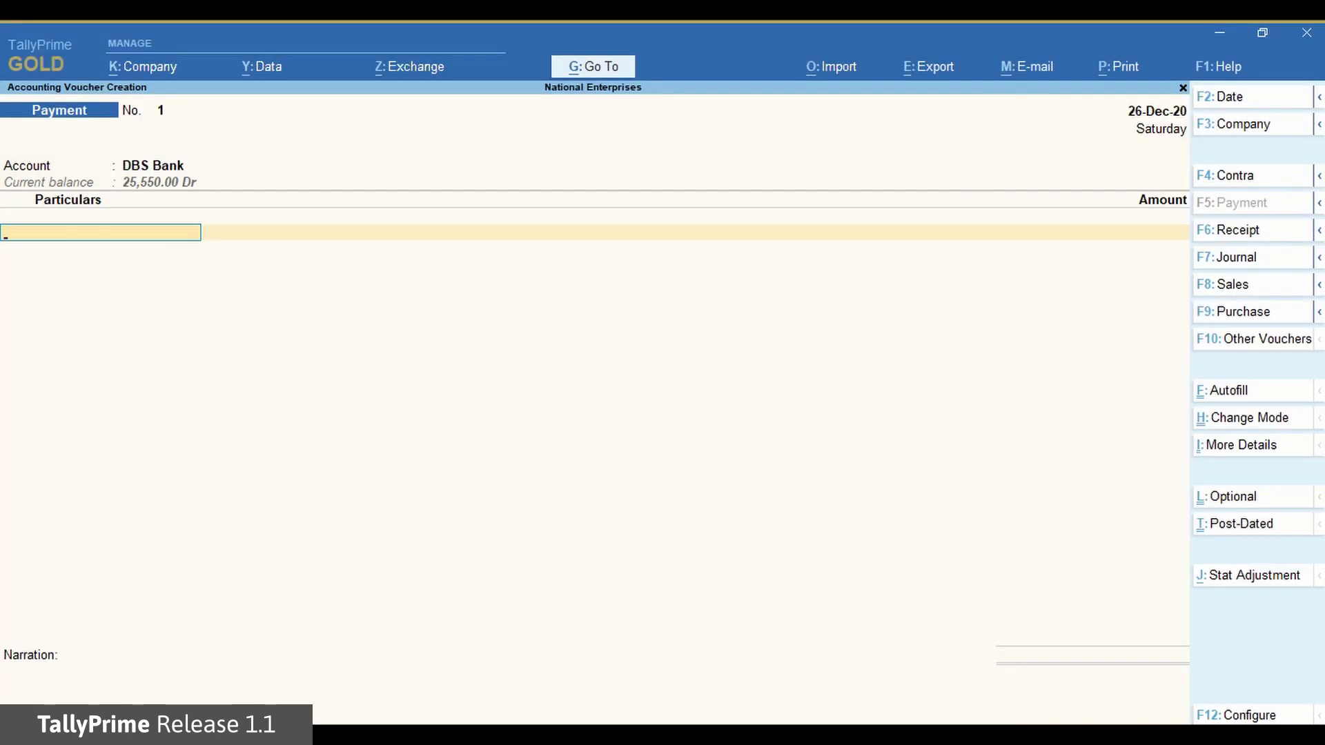
Pay Ganeshji Enterprises 10,000 as an Advance under reference 'Adv Ref 1'
type("Gan")
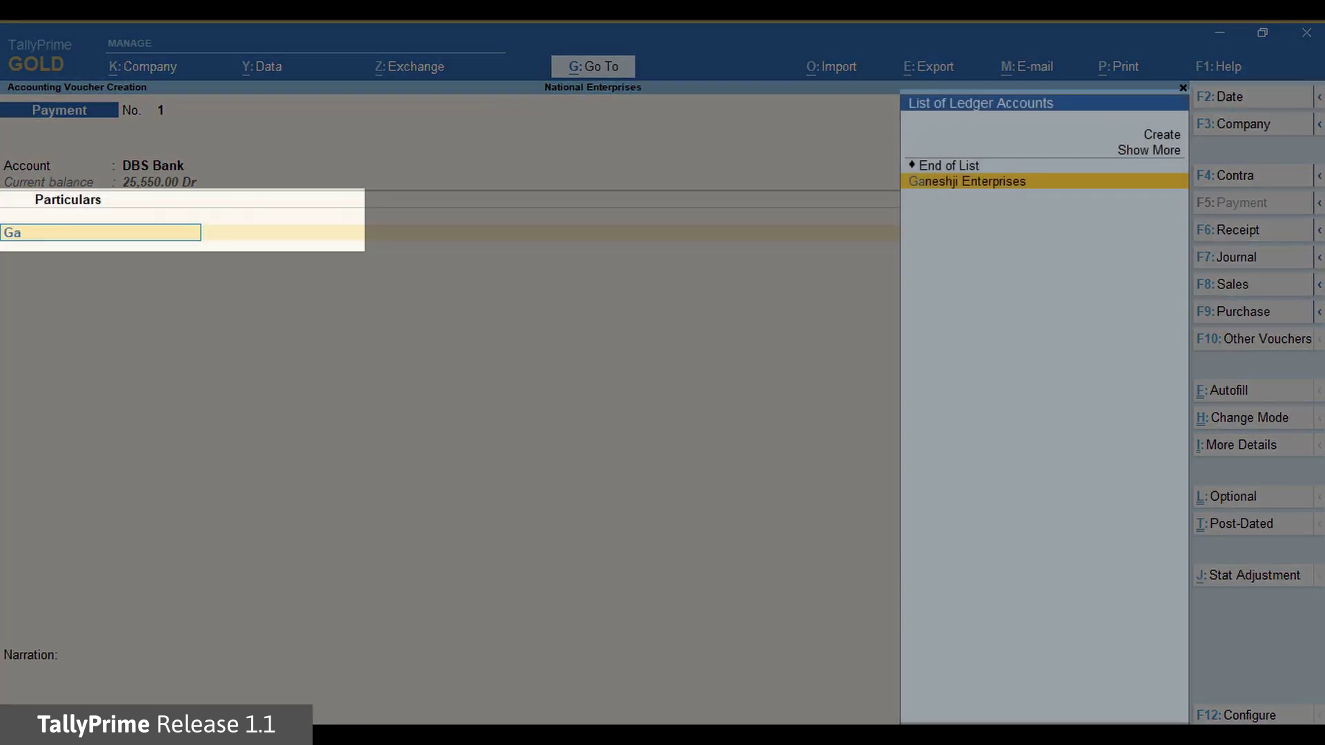
key("Return")
type("10000")
key("Return")
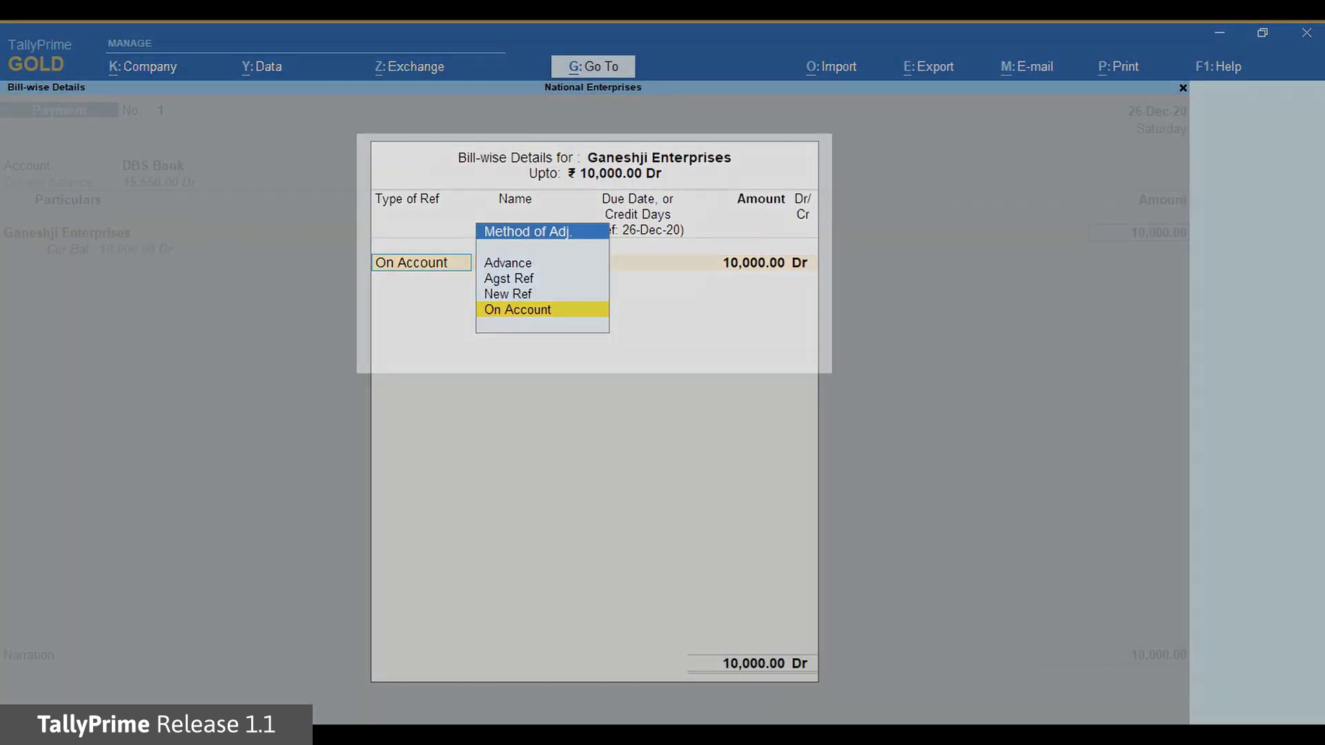
key("Up")
key("Up")
key("Up")
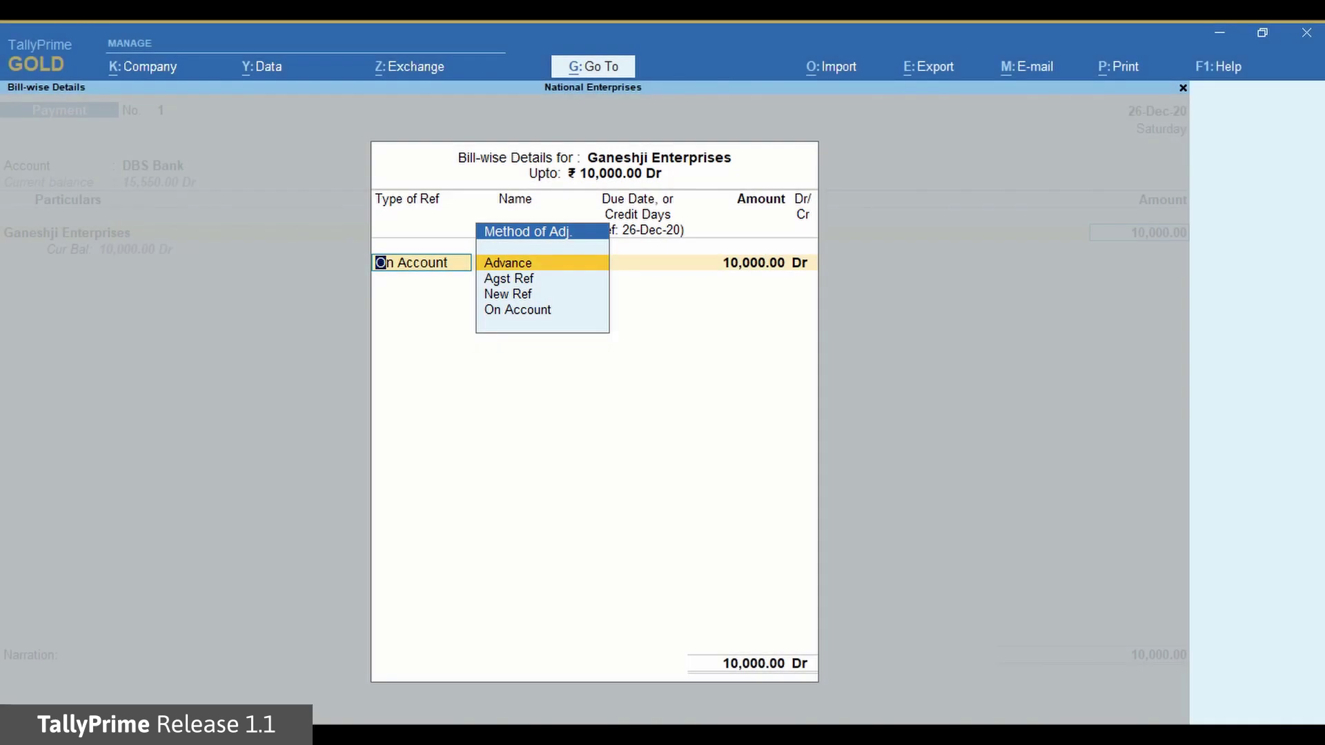
key("Return")
type("Adv Ref 1")
key("Return")
key("Return")
key("Return")
key("Return")
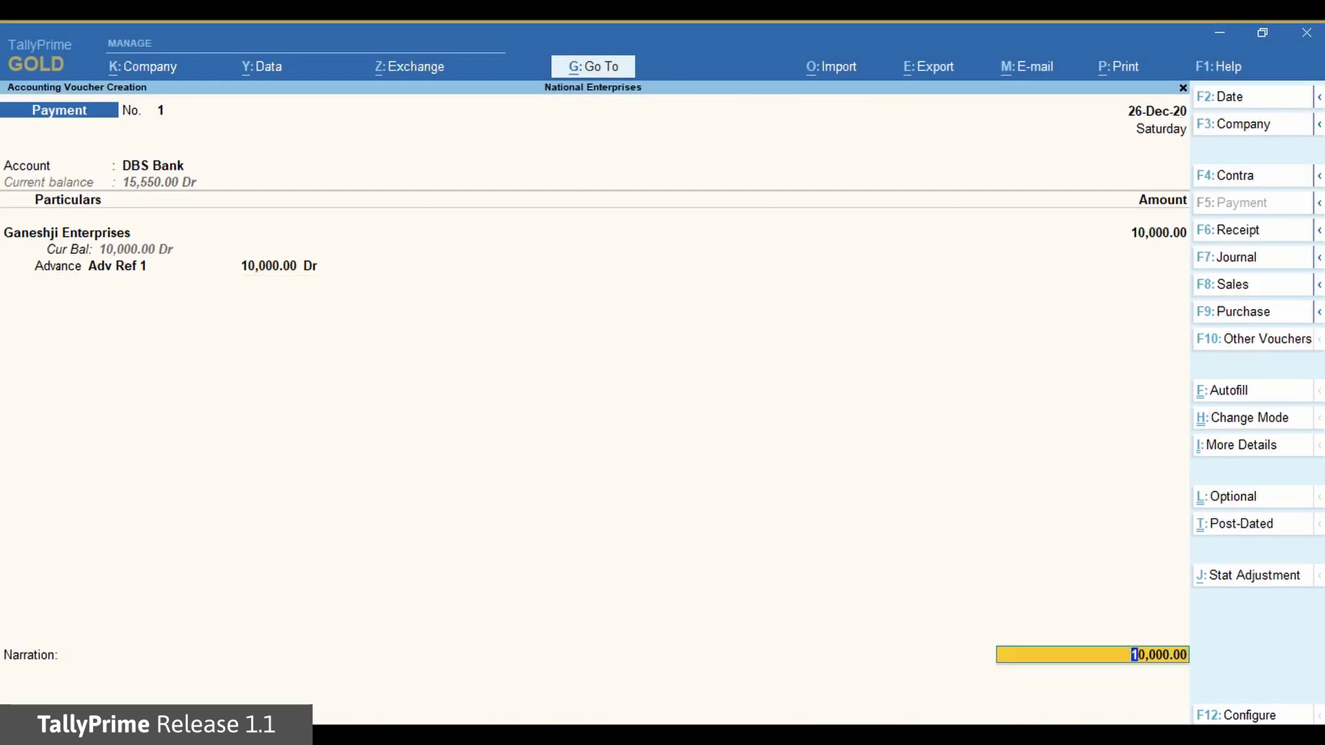
key("Return")
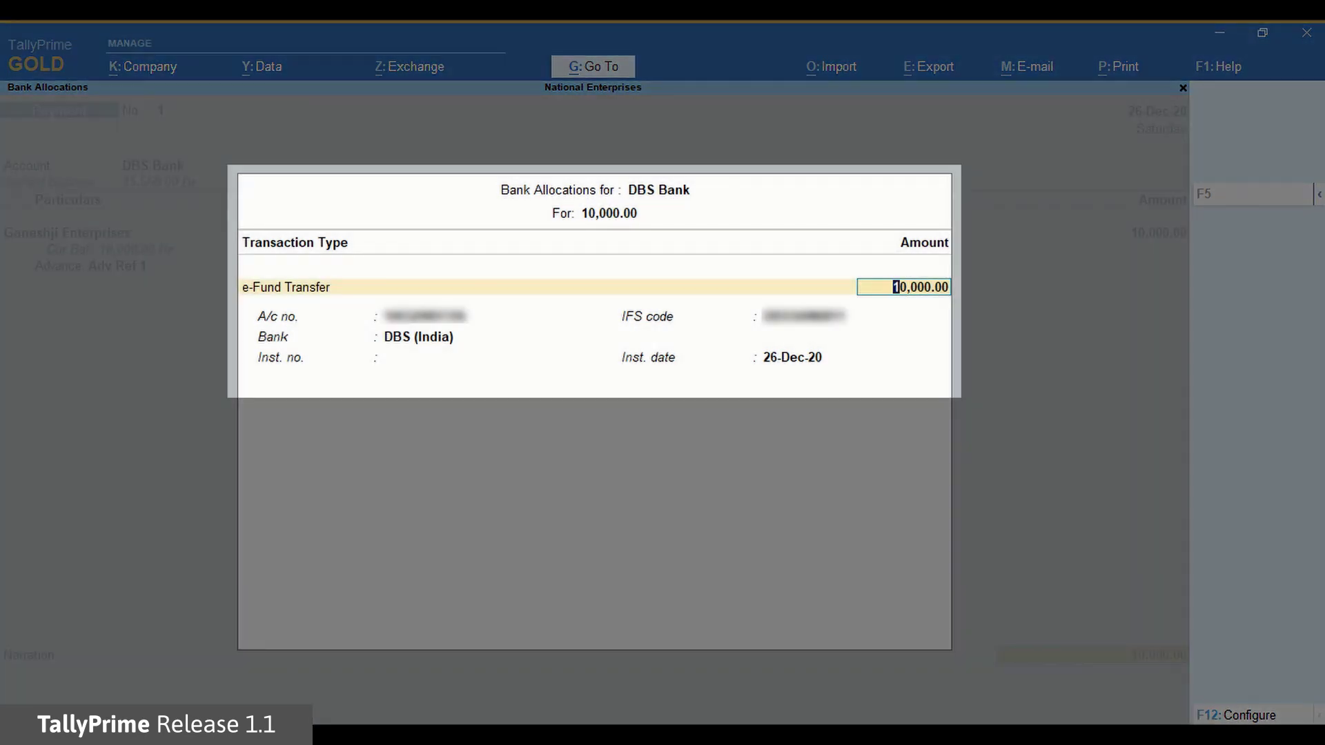
Accept the DBS e-fund transfer details, add the narration 'This is advance payment' and save the voucher
key("Return")
key("Return")
key("Return")
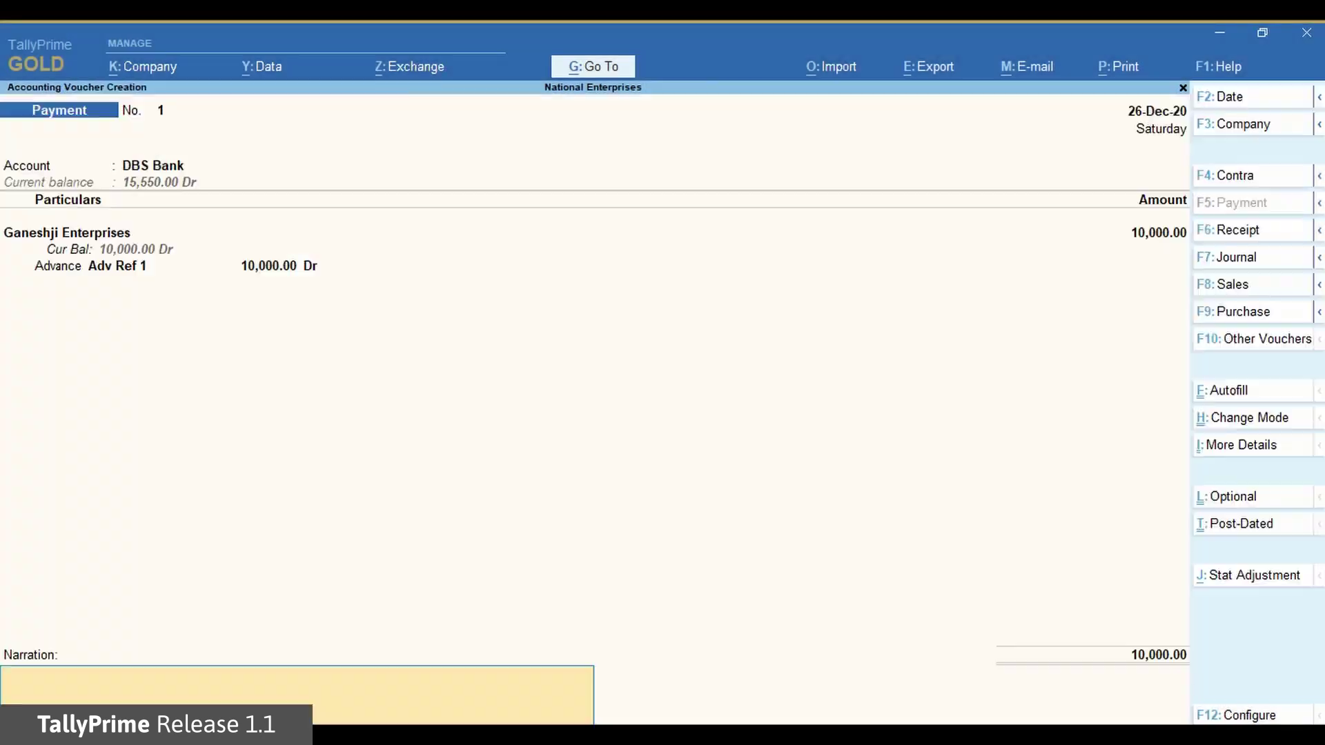
type("This is")
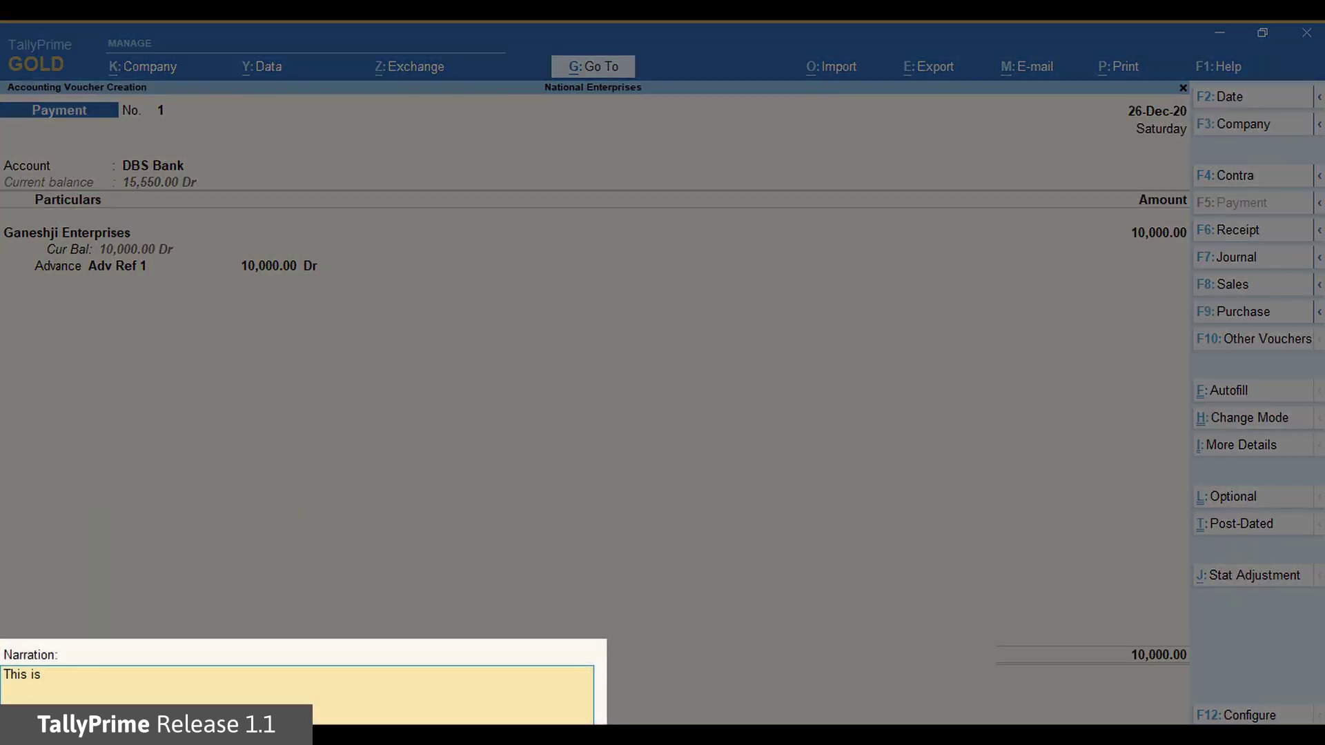
type(" advance payment")
key("Return")
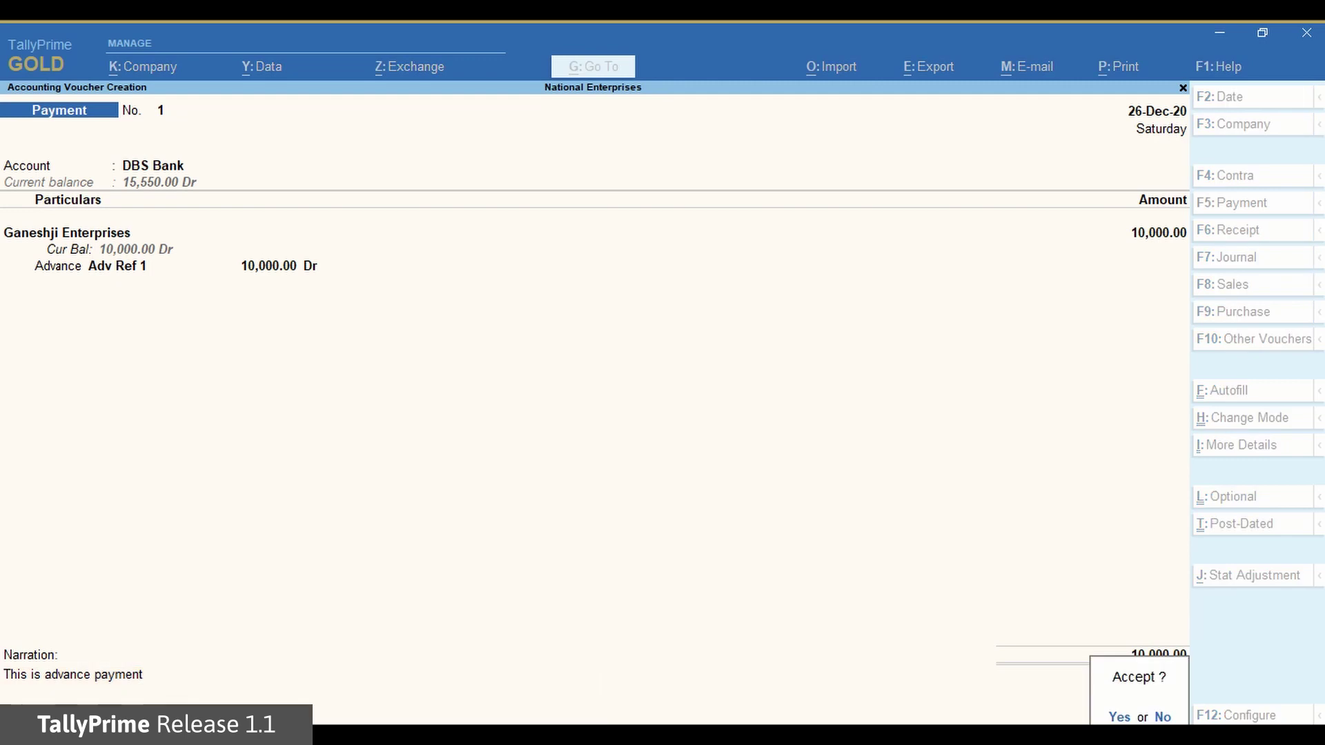
key("Return")
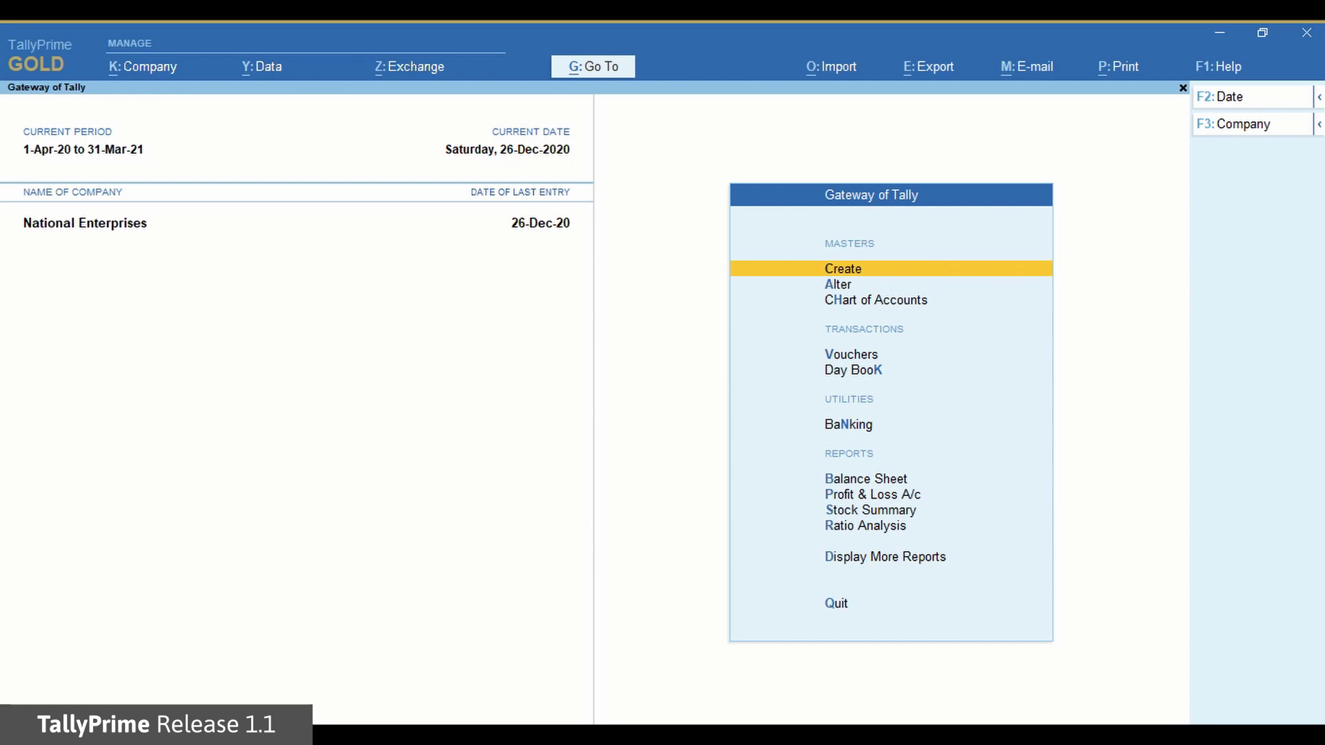
Leave the voucher screen and bring the Company menu into focus with Alt+K
key("alt+k")
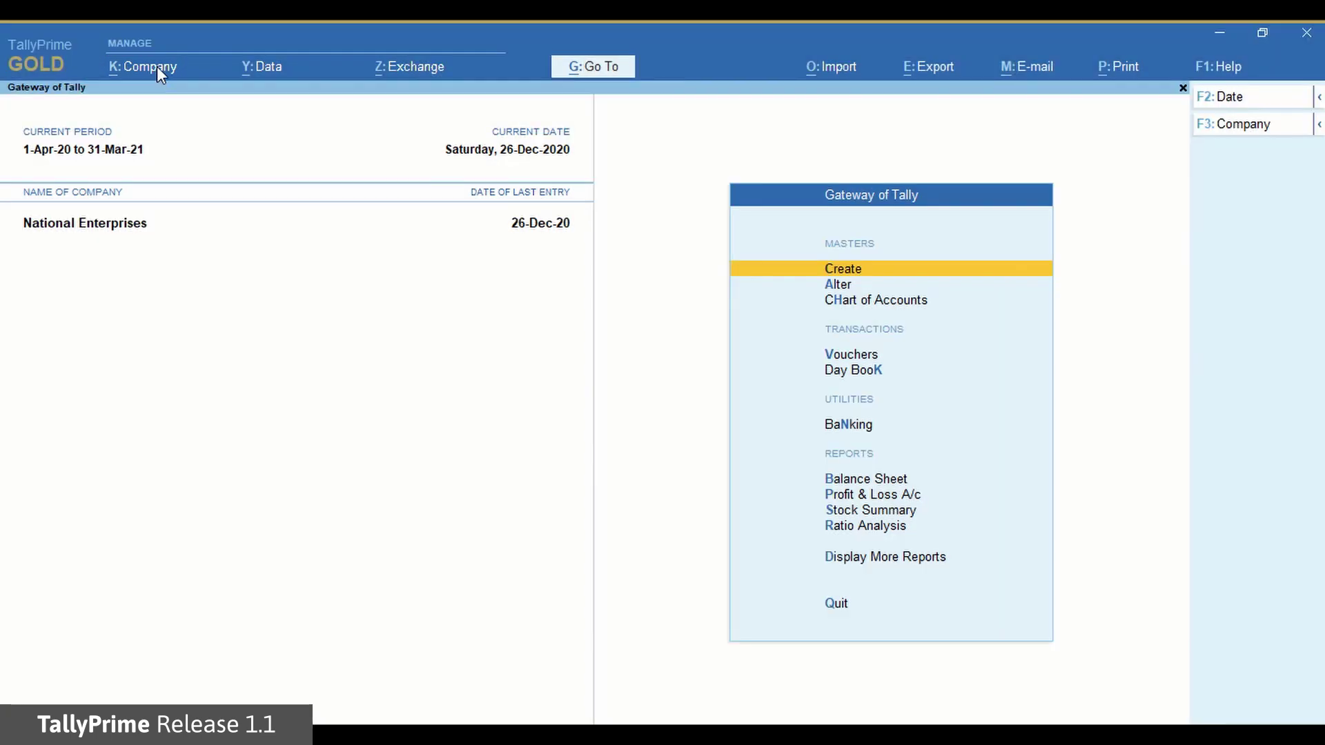
View National Enterprises' company alteration details and quit without saving any changes
left_click(158, 68)
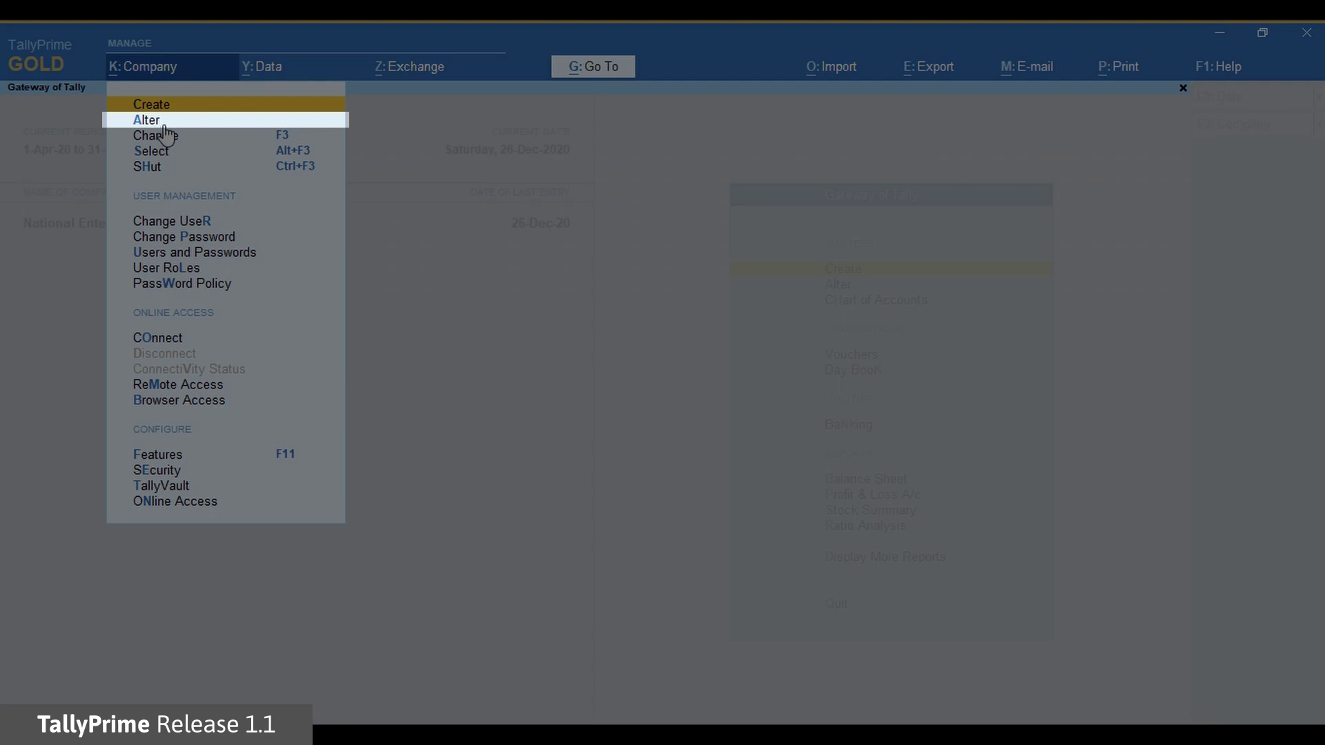
left_click(164, 119)
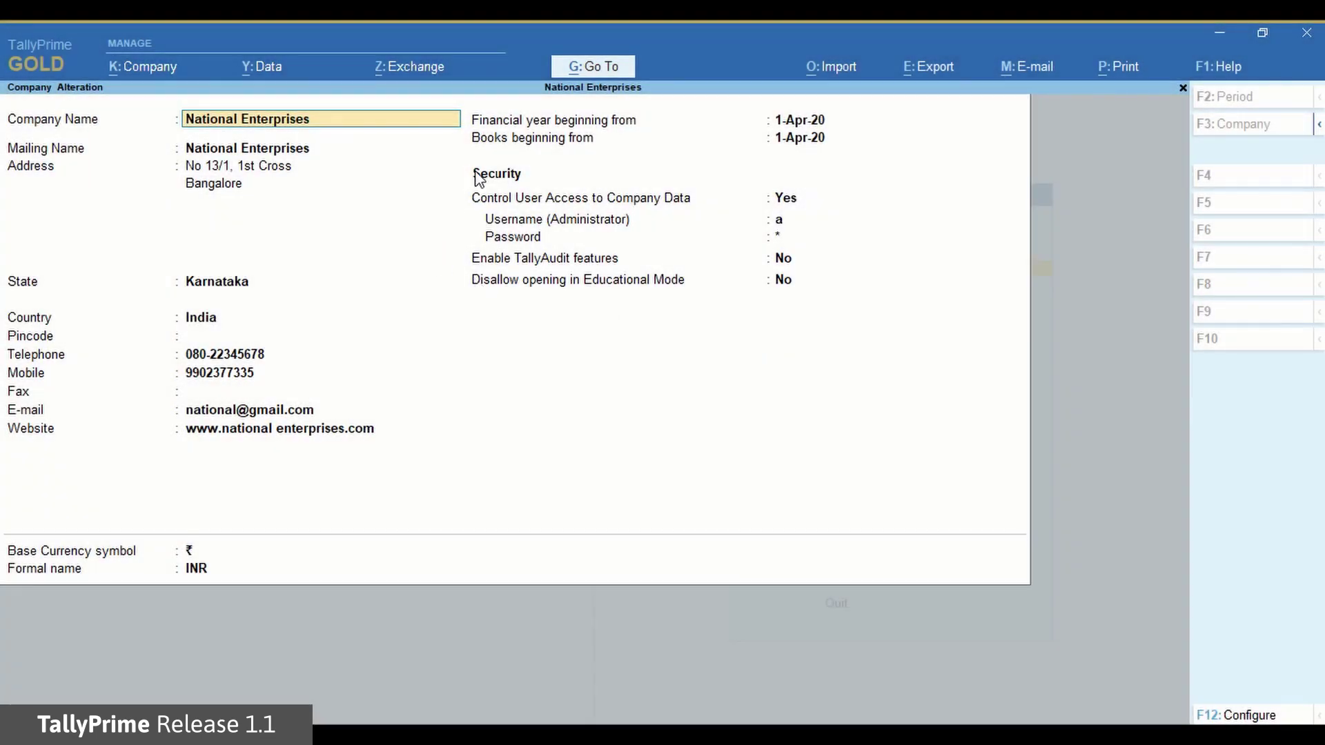
key("BackSpace")
key("Escape")
key("Return")
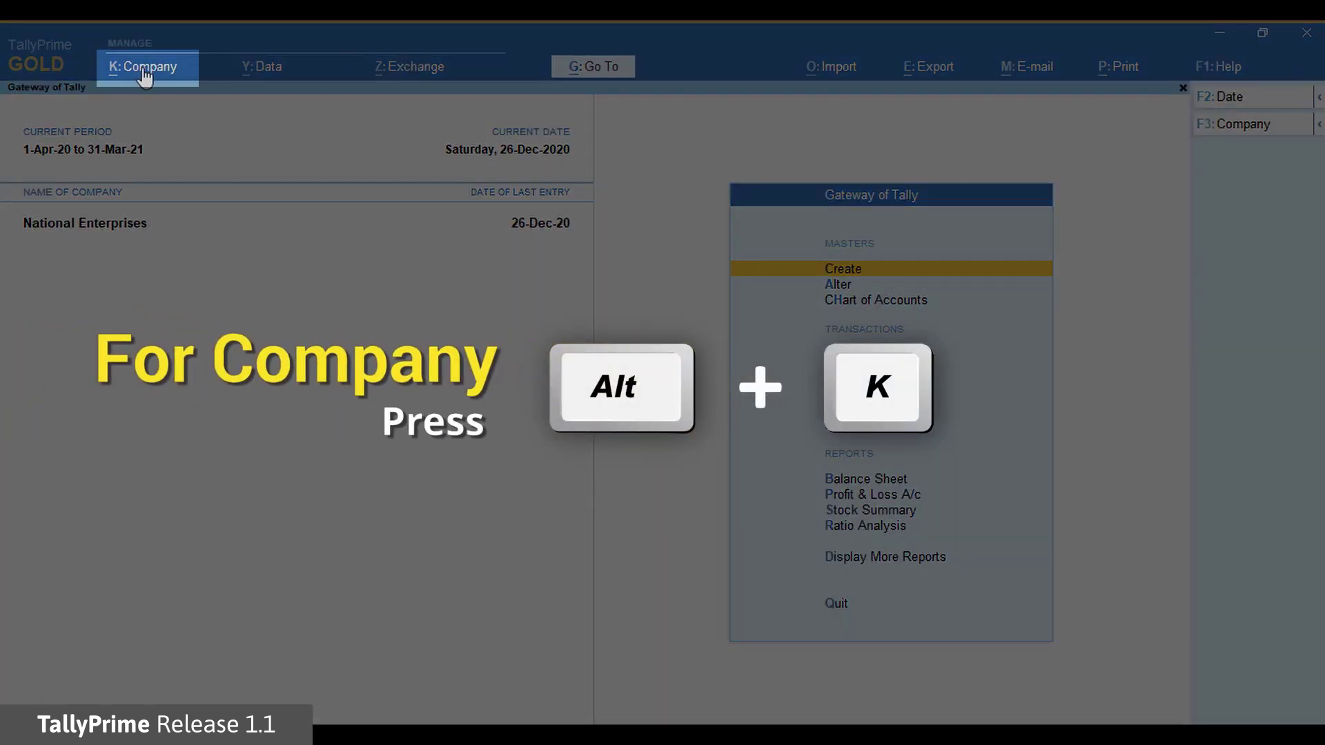
left_click(143, 73)
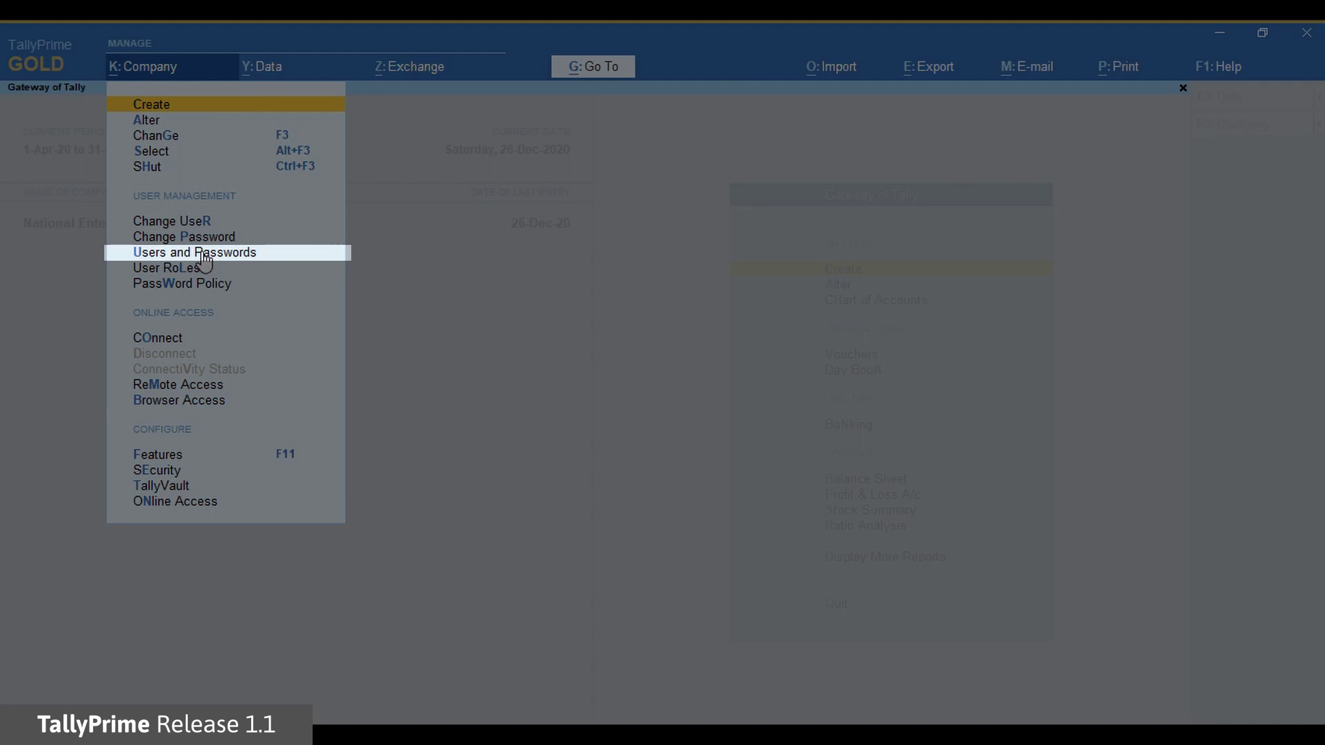
In Users and Passwords, add a Tally.NET User role with a username from the account's user list, and save
left_click(204, 254)
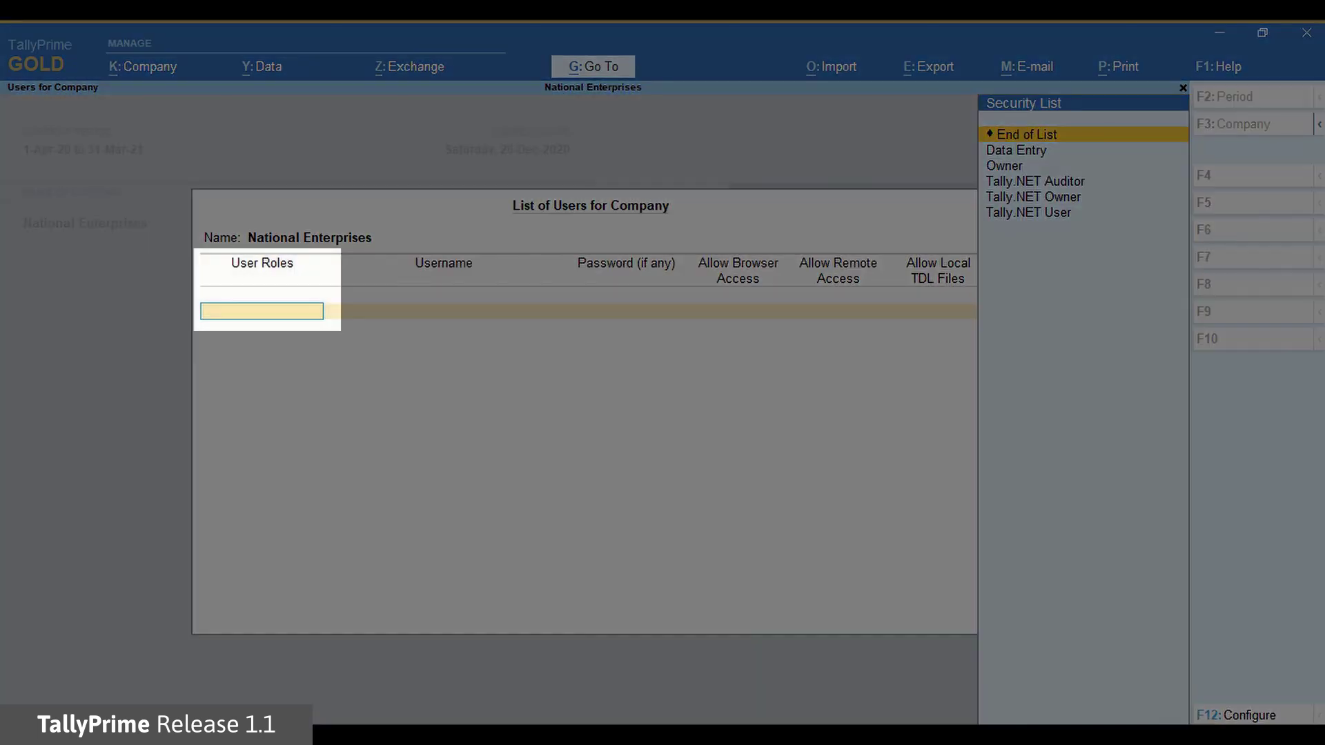
key("Down")
key("Down")
key("Down")
key("Down")
key("Down")
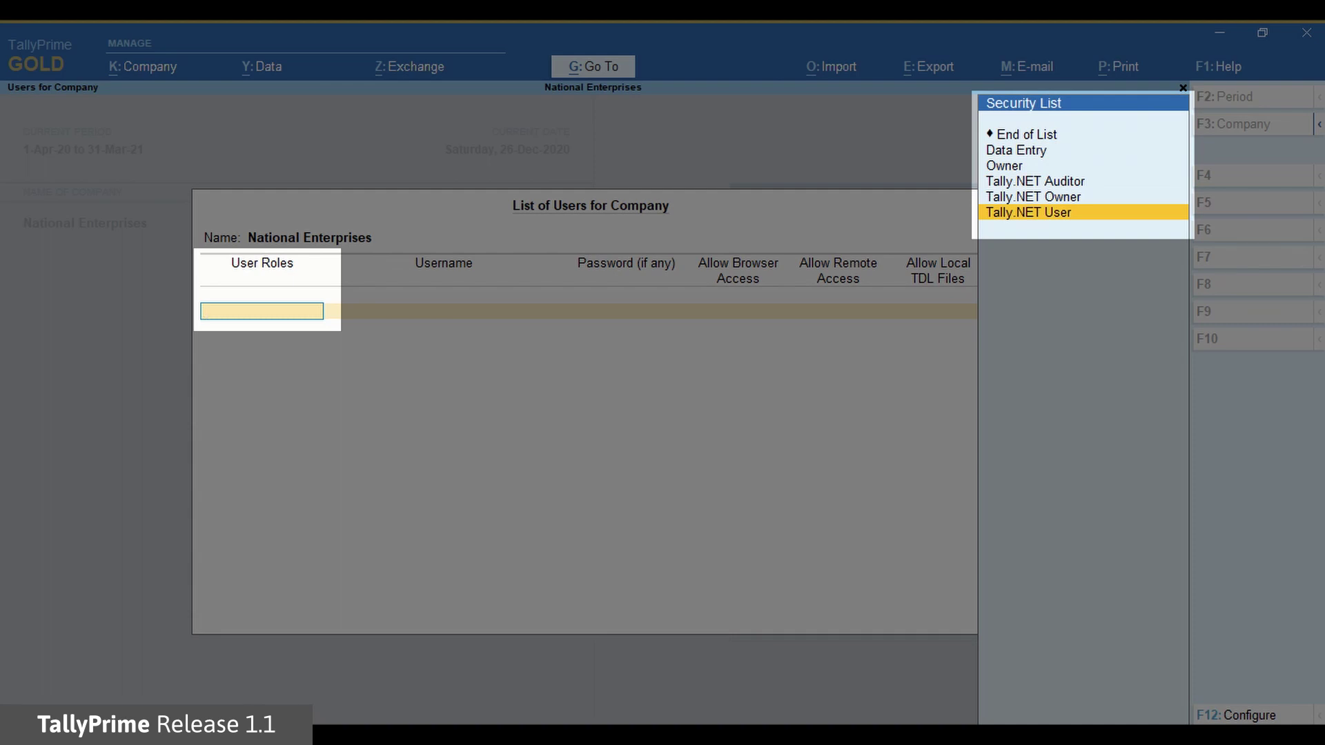
key("Up")
key("Down")
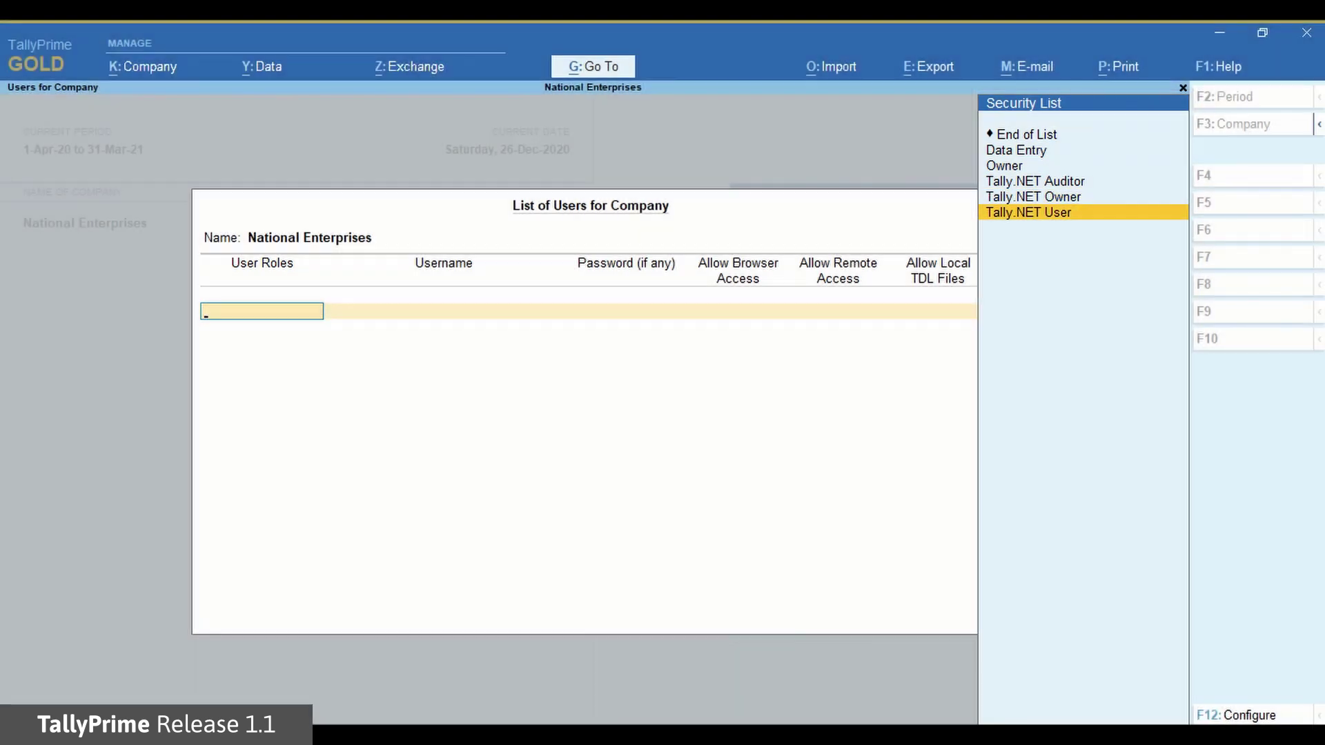
key("Return")
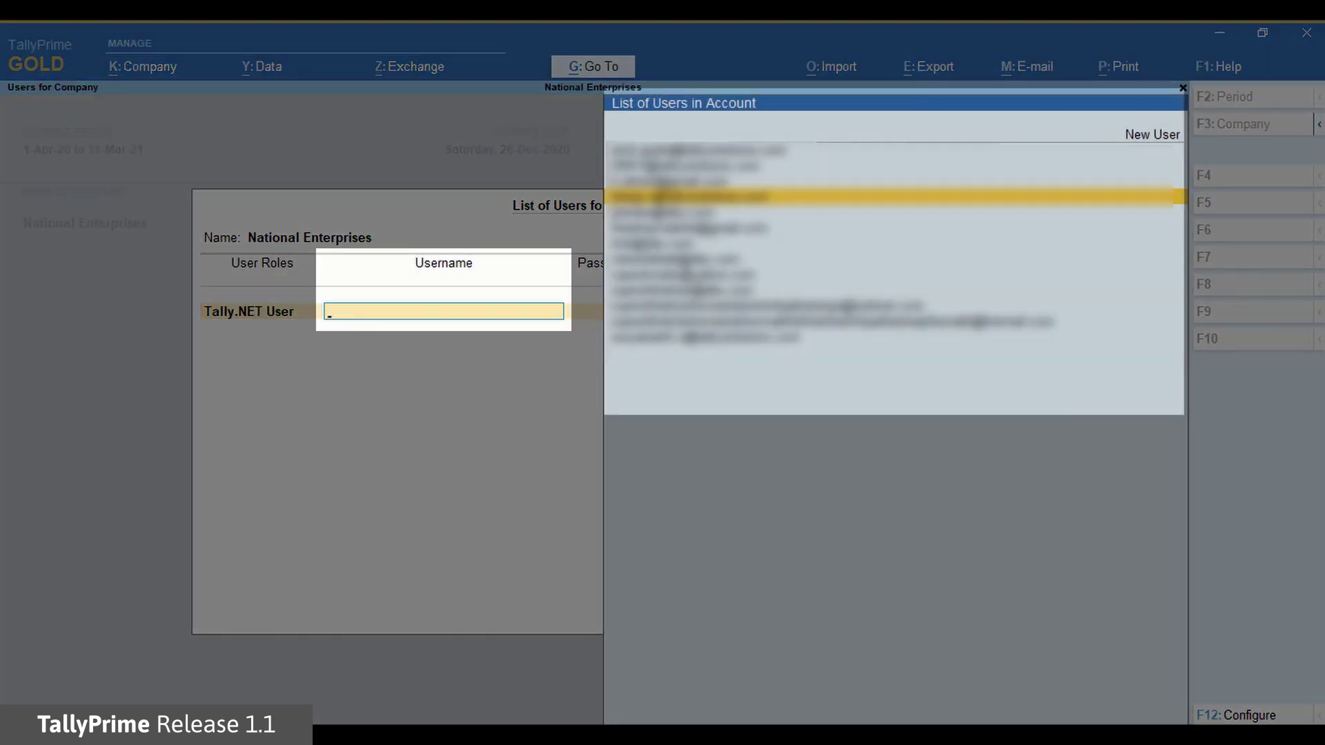
key("Down")
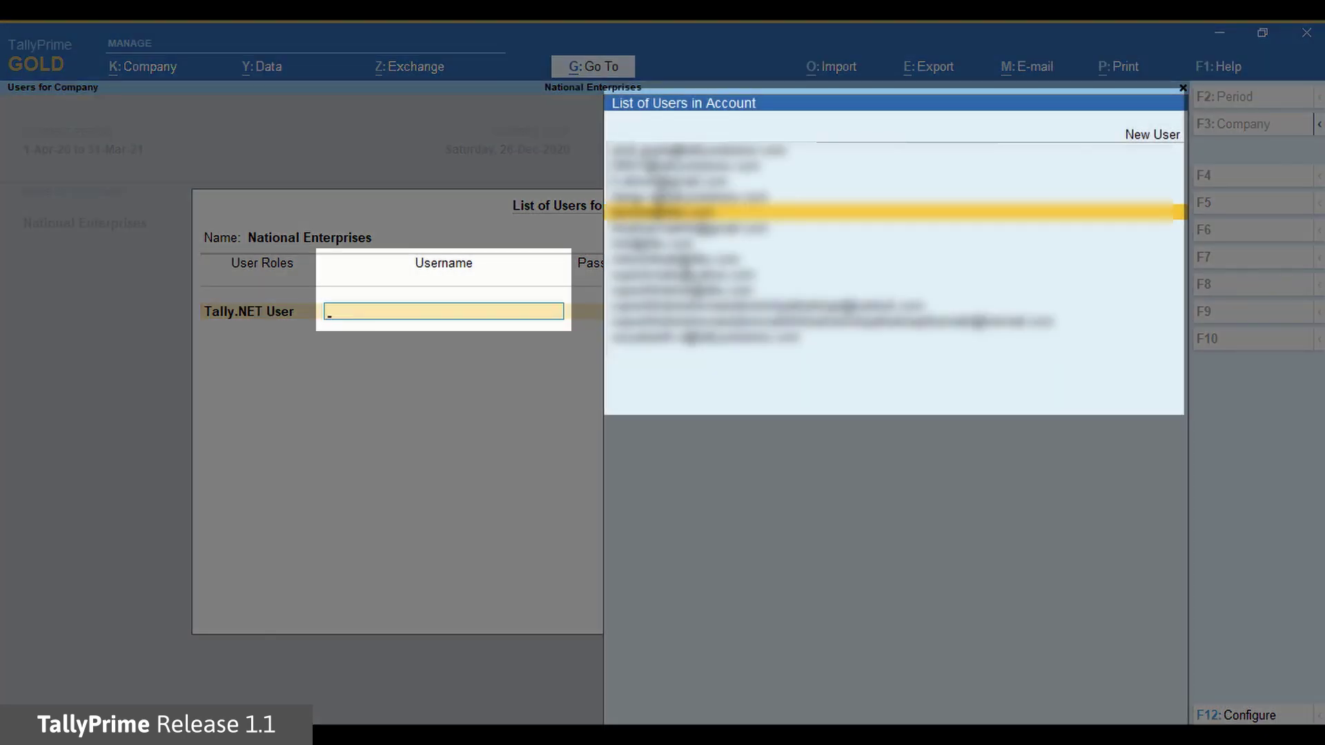
key("Return")
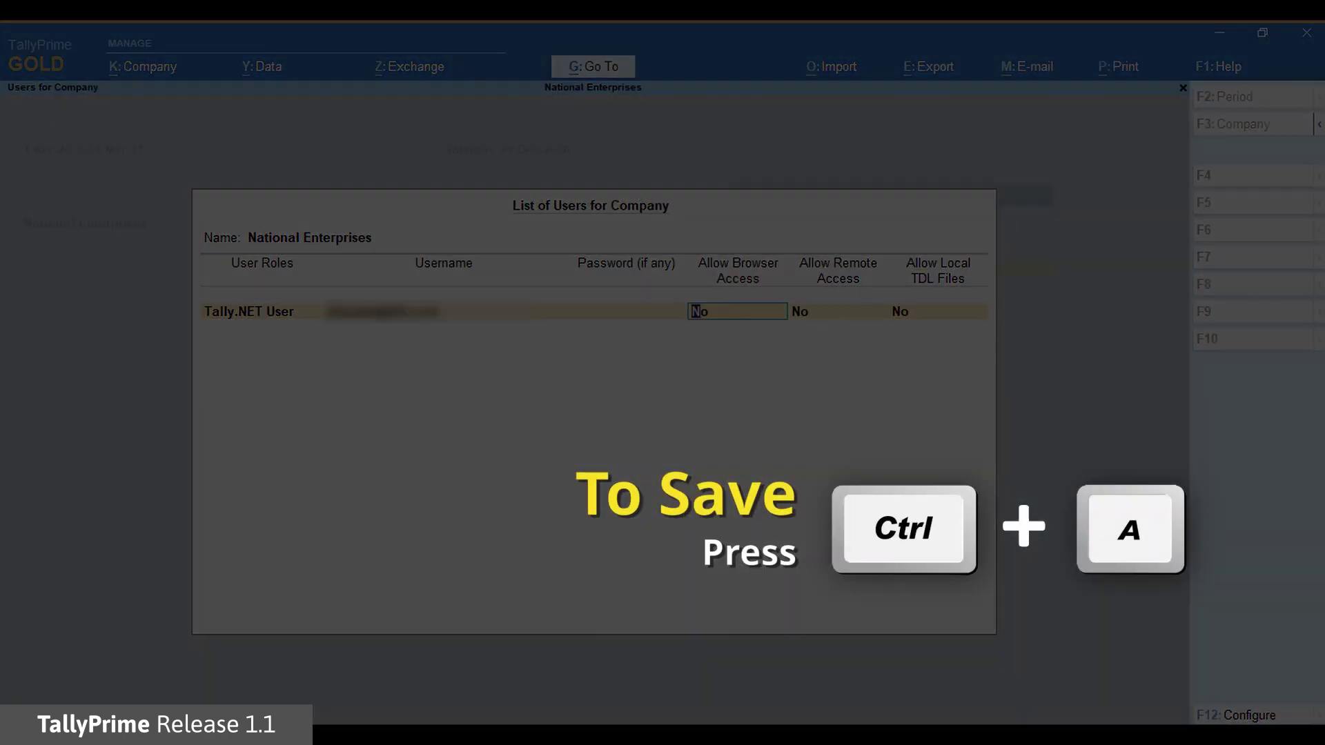
key("ctrl+a")
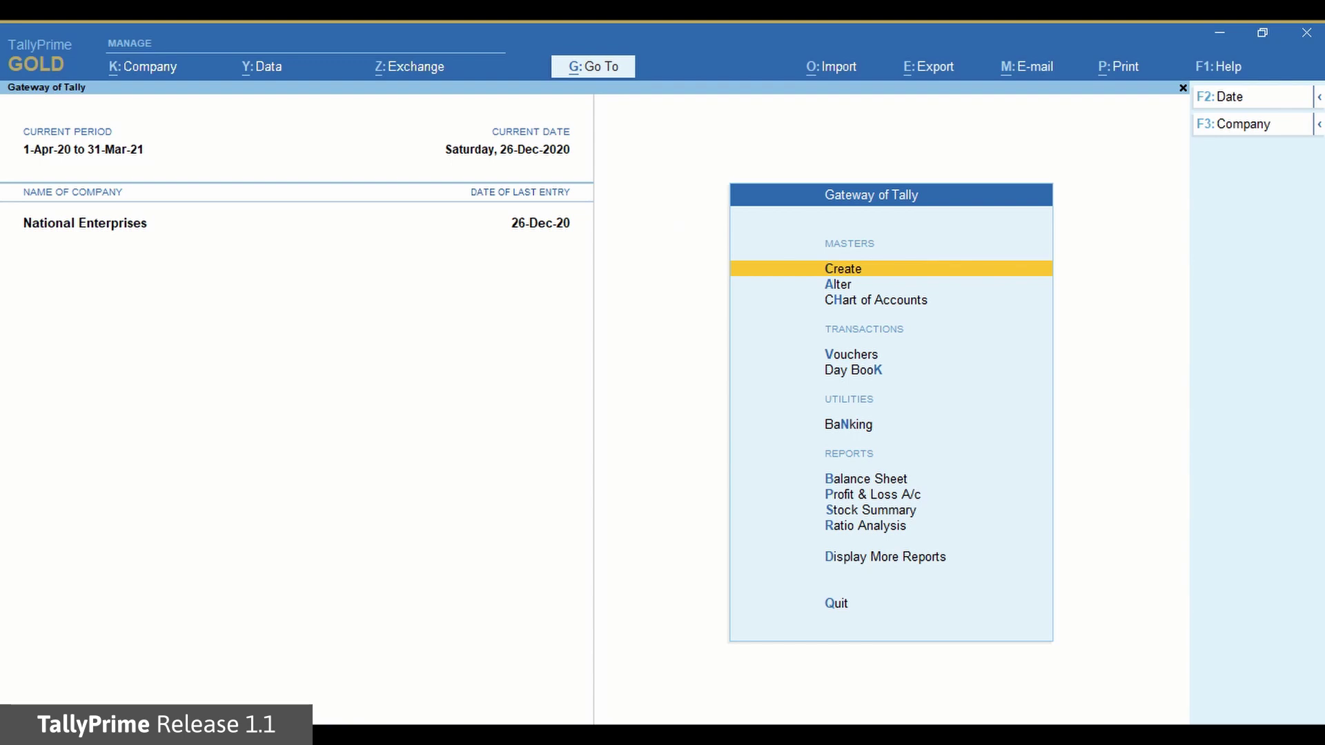
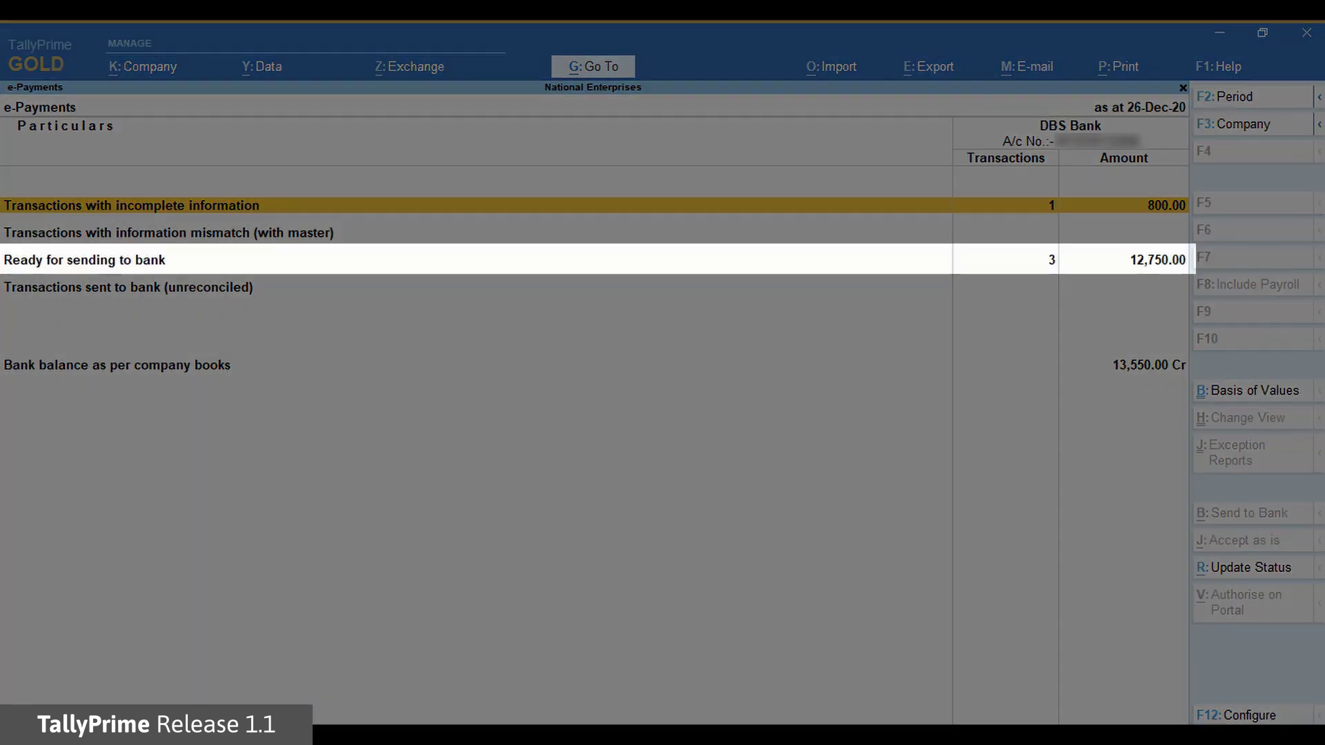
In the DBS Bank e-Payments report, move to the Ready for sending to bank row
key("Down")
key("Down")
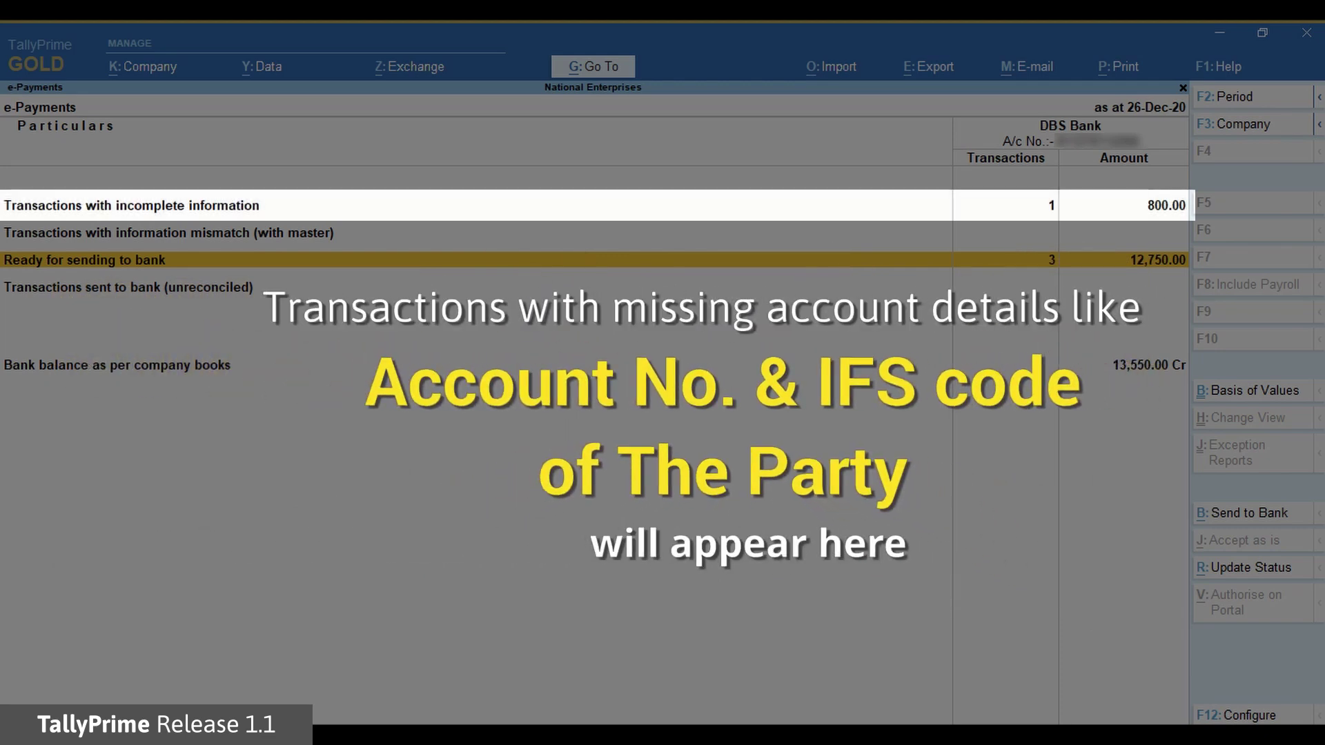
Open the DBS Bank transactions with incomplete information, showing Ganeshji Enterprises' 800.00 NEFT payment
key("Up")
key("Up")
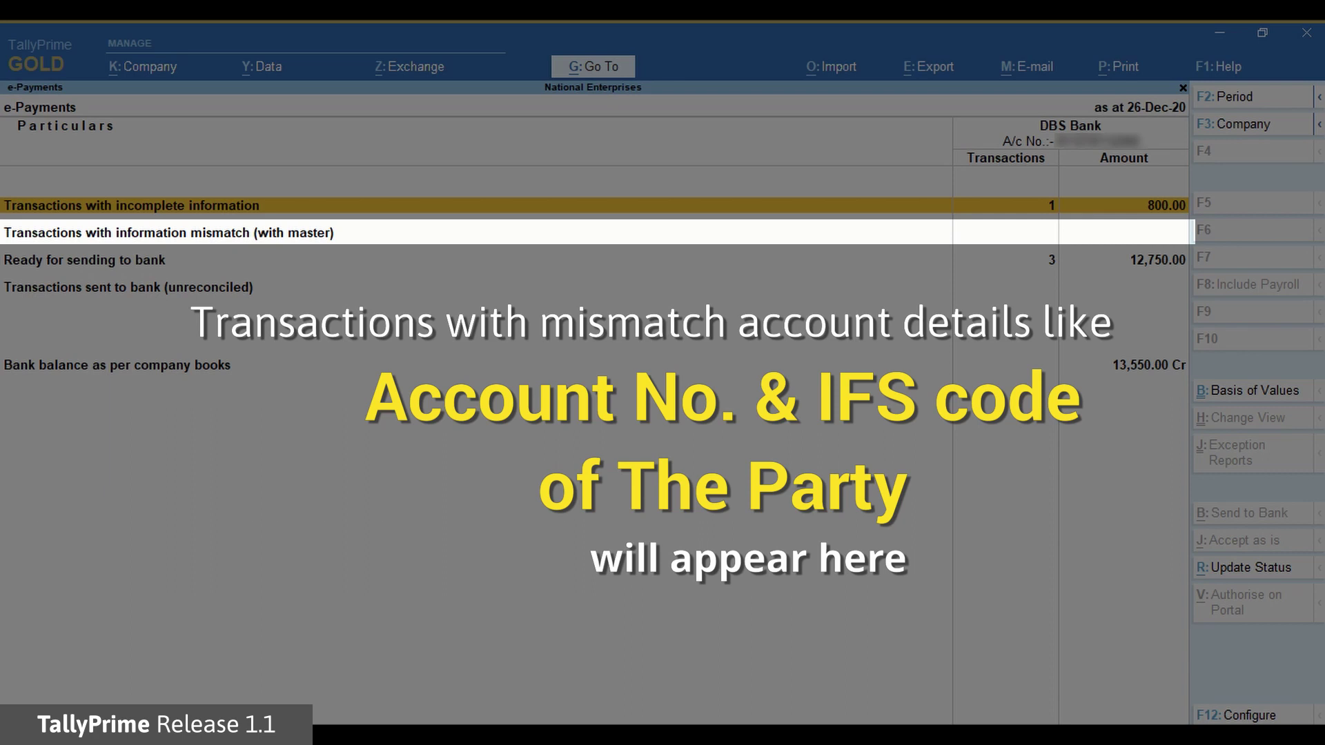
left_click(169, 232)
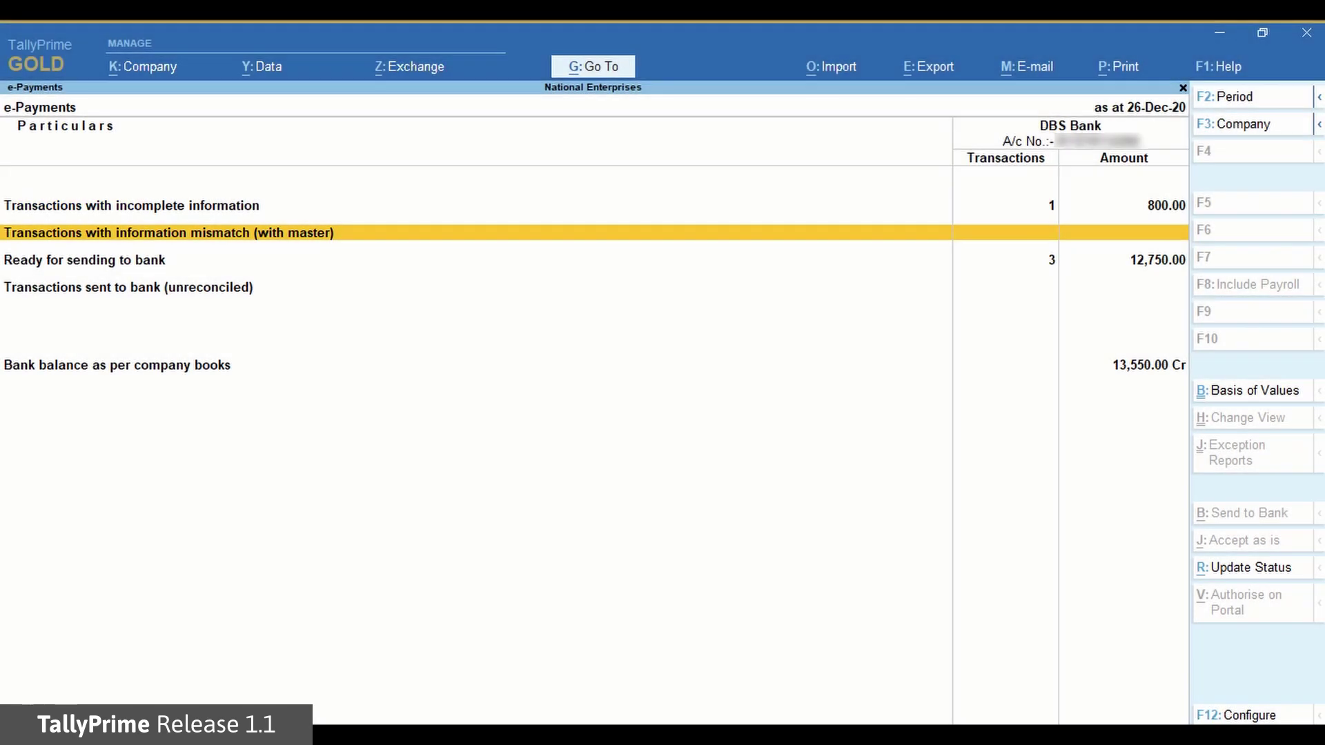
left_click(85, 260)
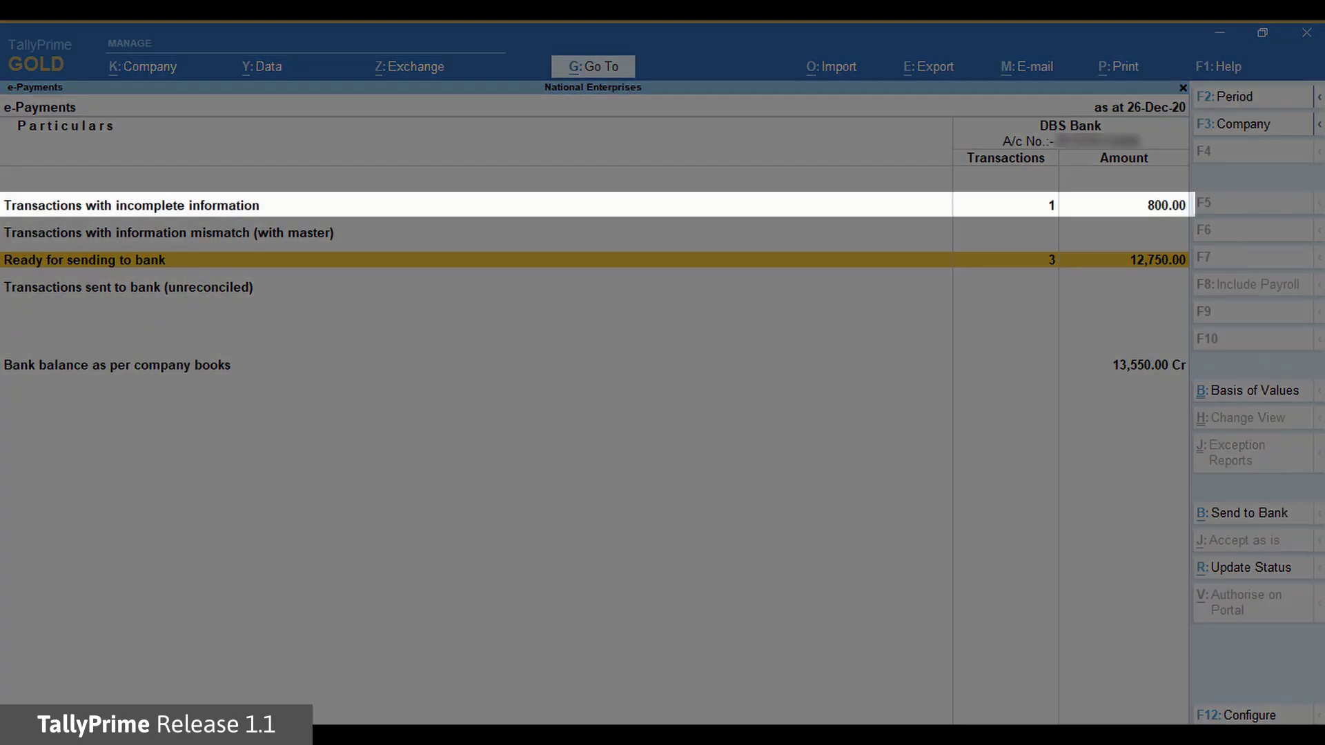
key("Up")
key("Up")
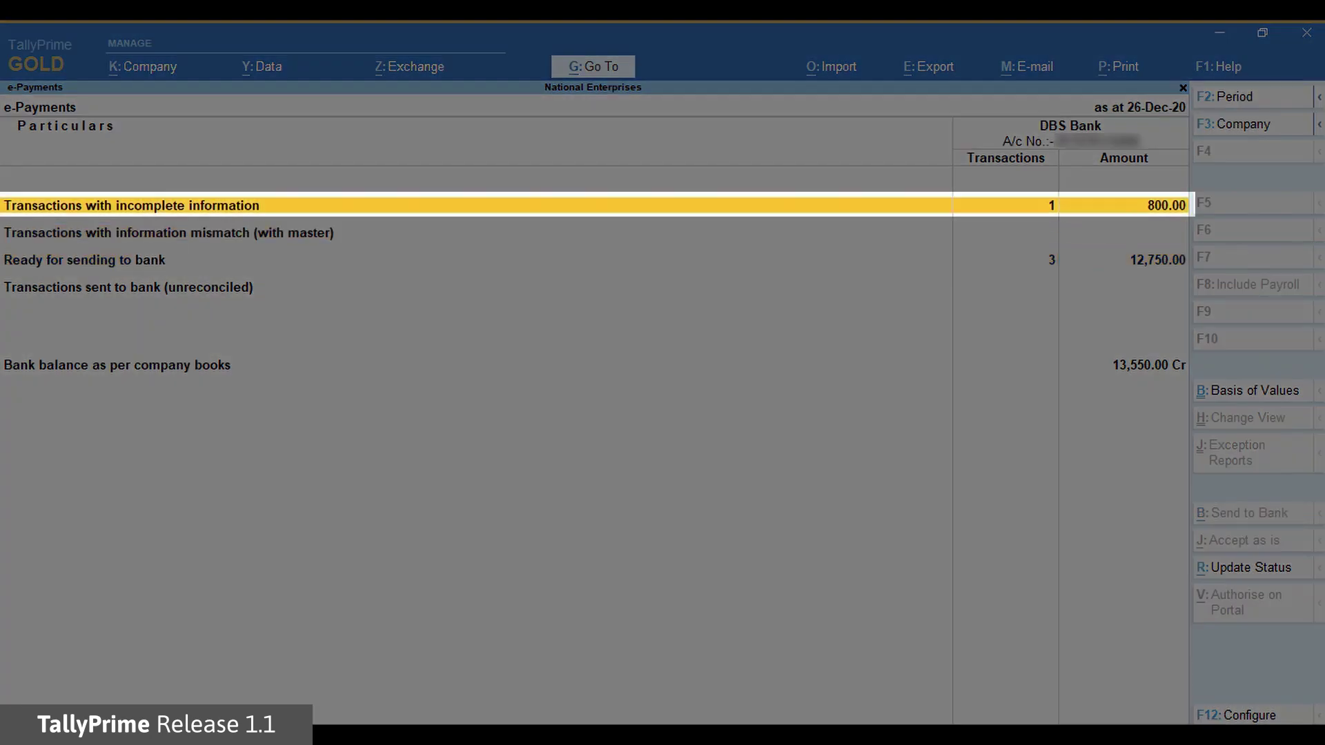
key("Return")
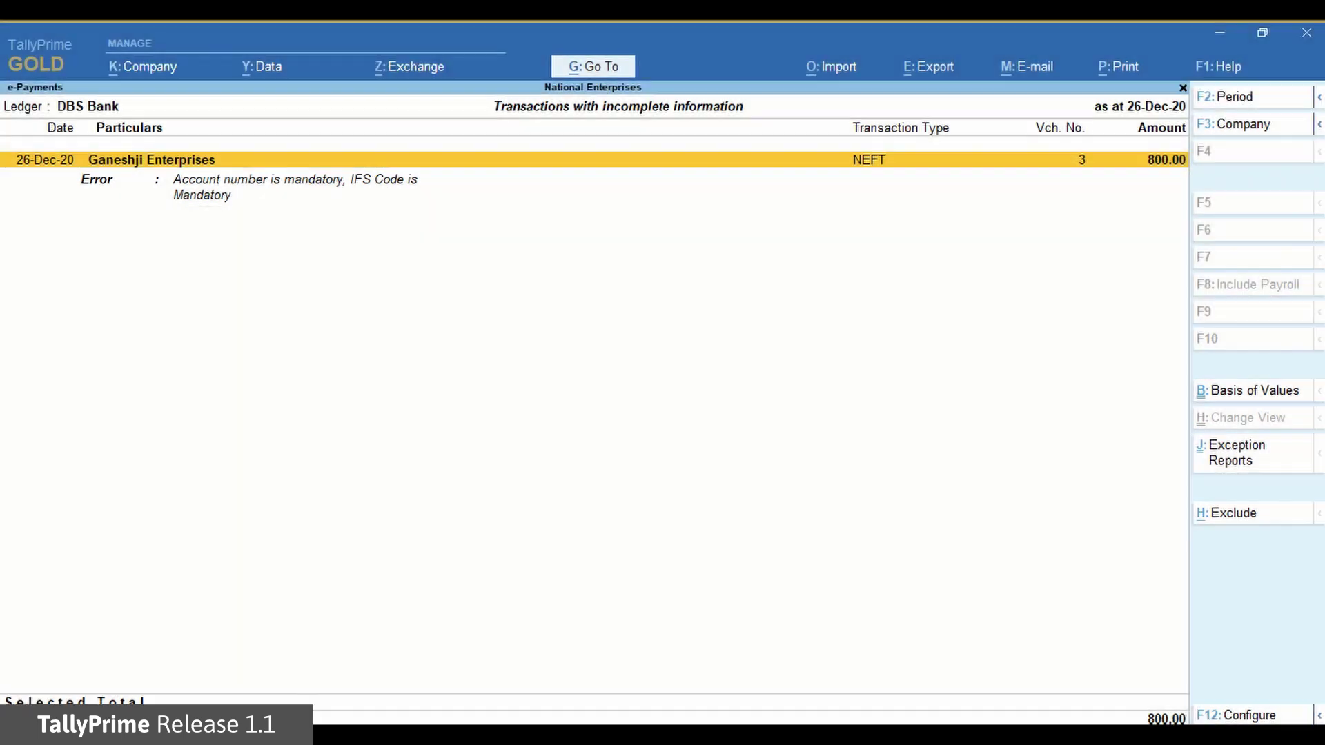
Copy the account number and IFS code from the master into Ganeshji Enterprises' payment and accept it
key("Return")
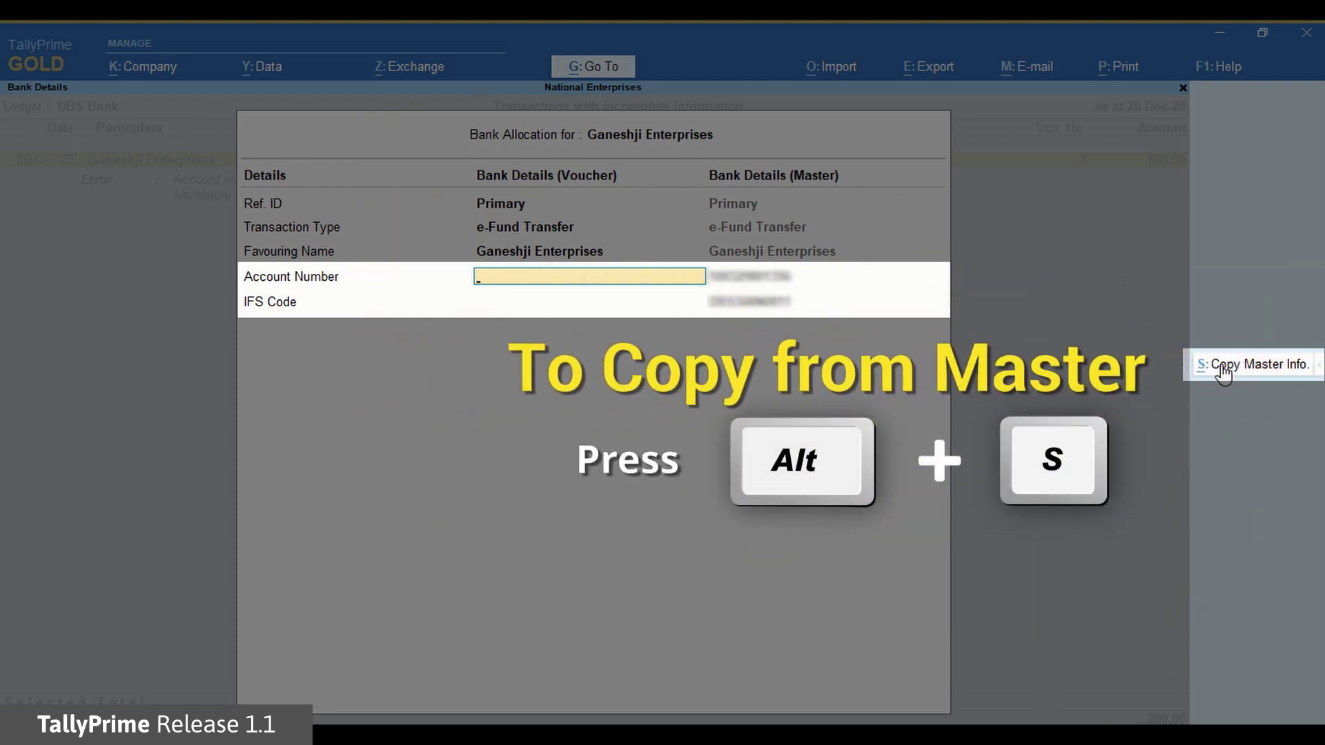
left_click(1248, 366)
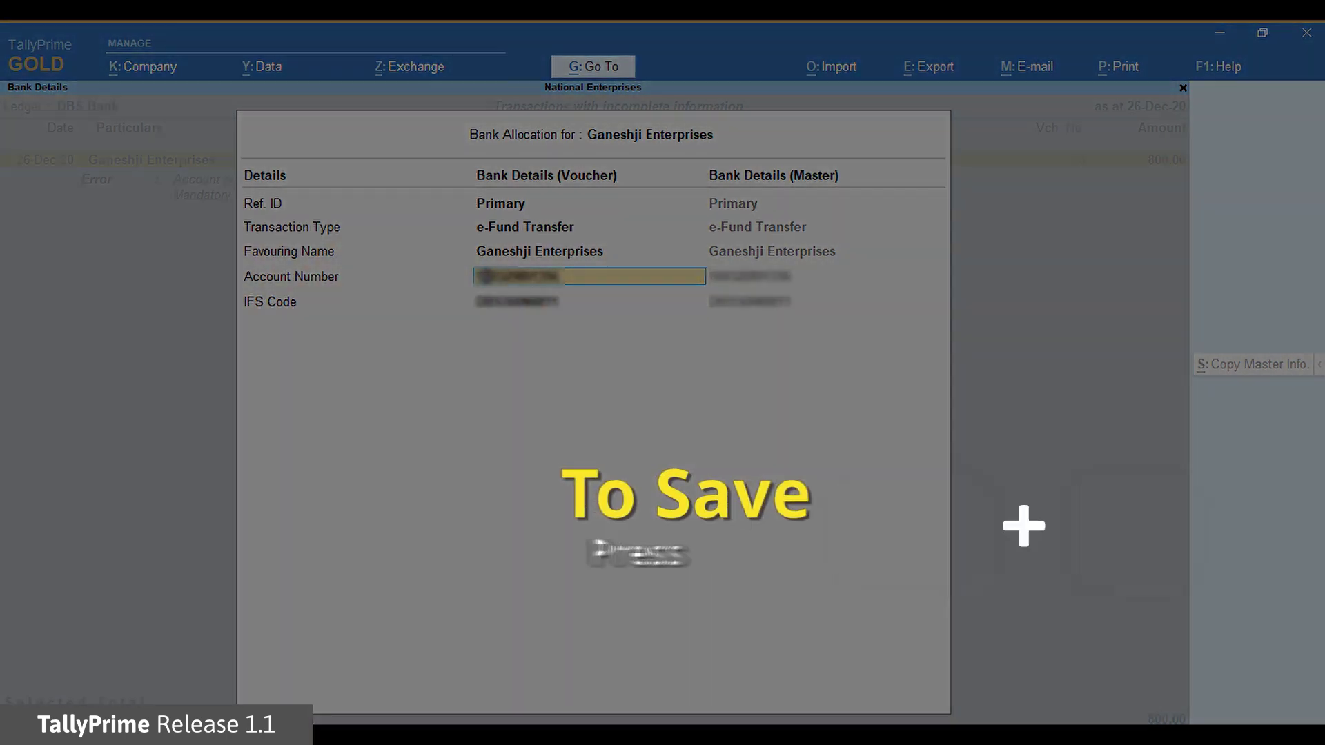
key("ctrl+a")
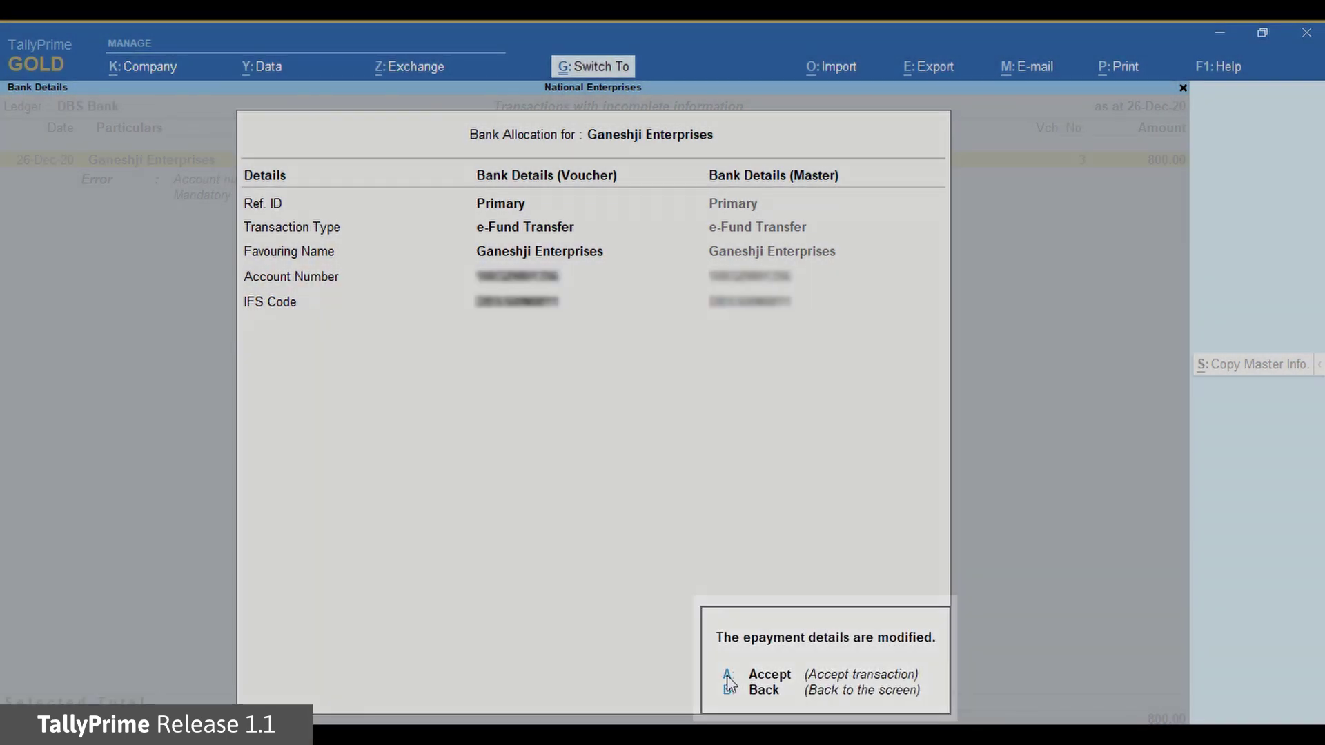
left_click(729, 679)
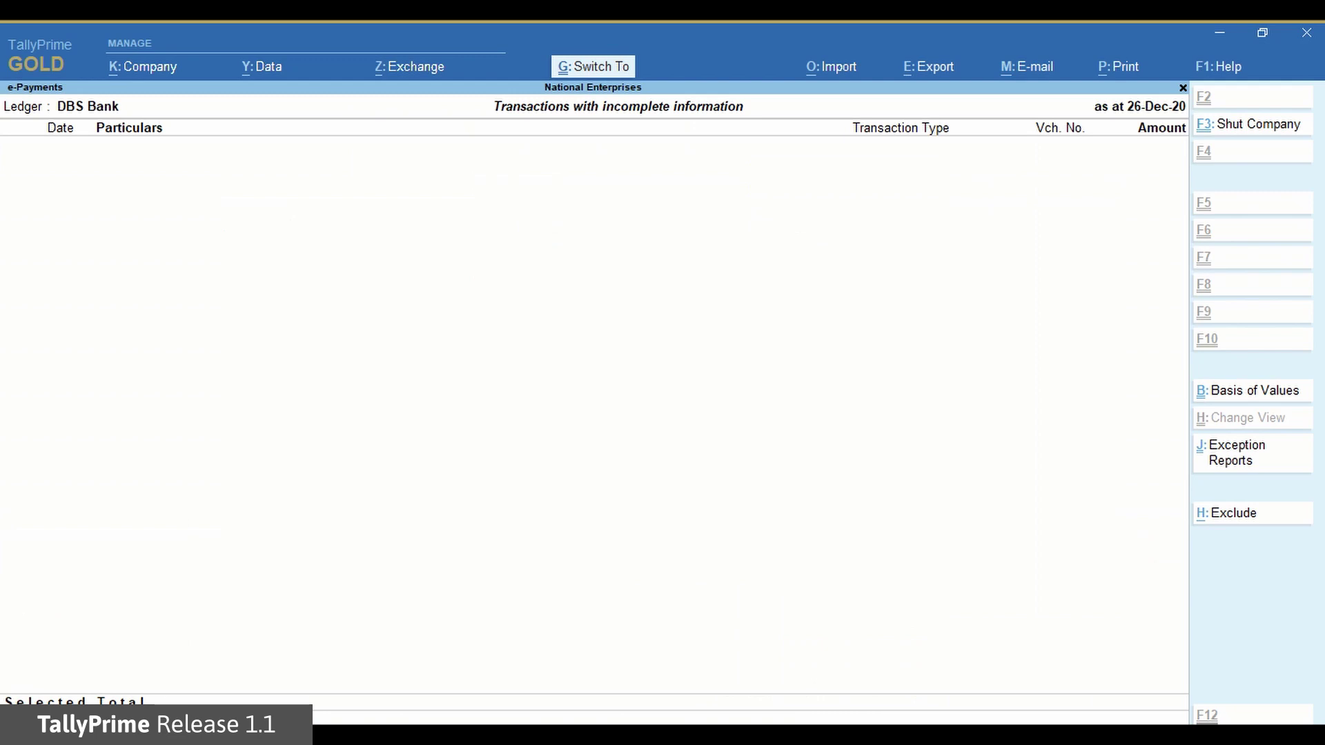
key("Escape")
key("Down")
key("Down")
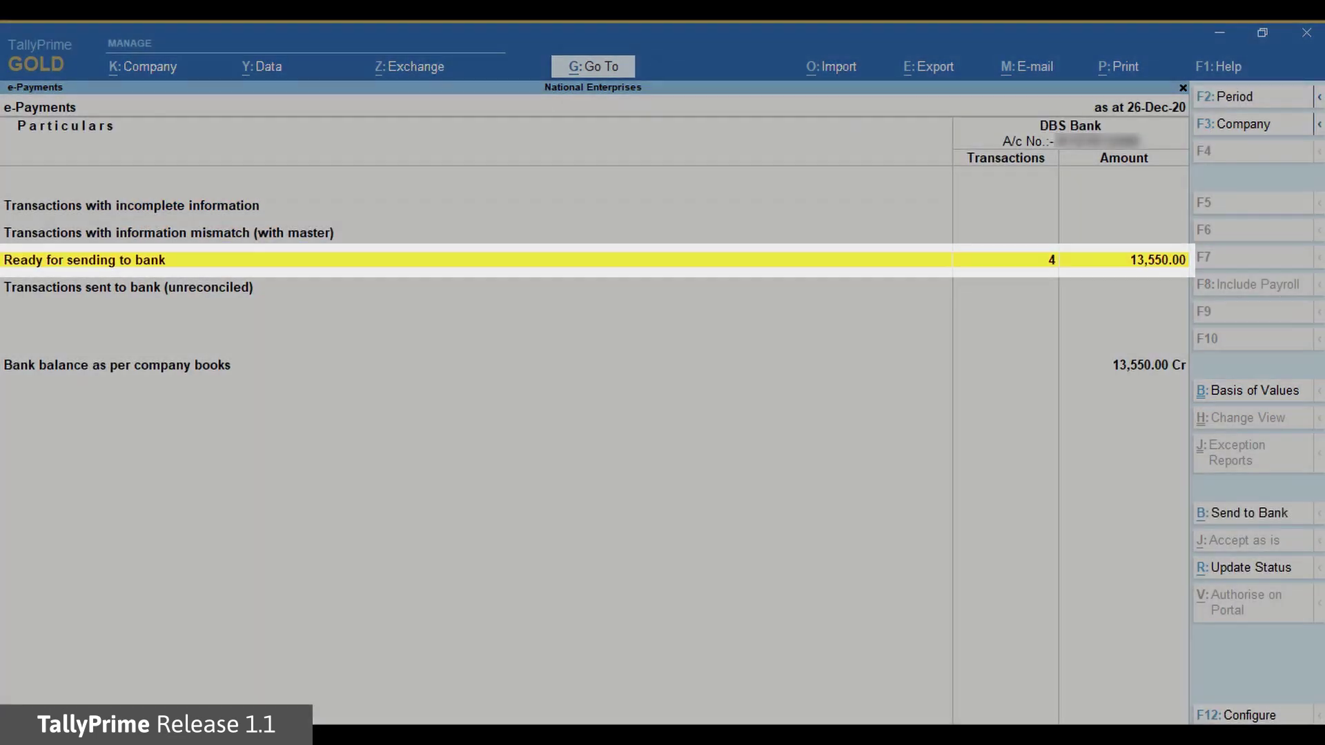
Browse the ready-for-sending vouchers and the e-Payments summary rows
key("Return")
key("Down")
key("Down")
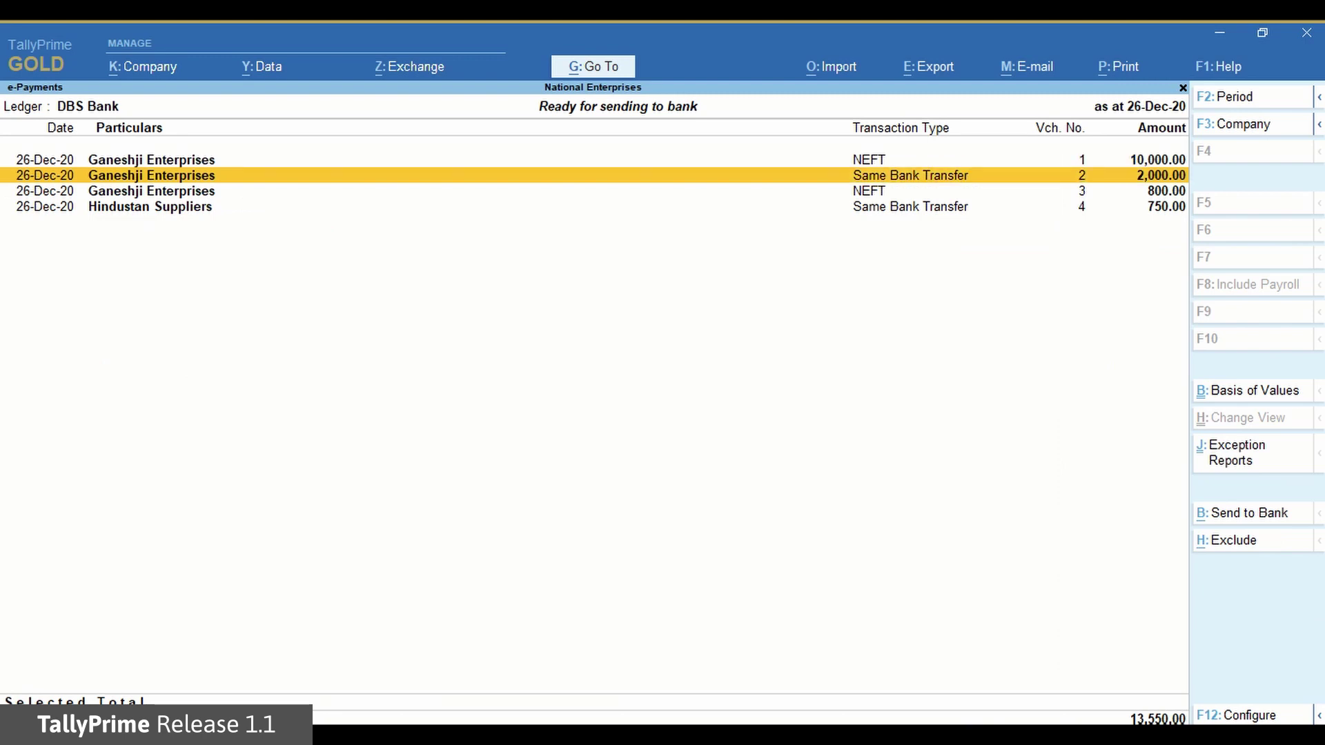
key("Escape")
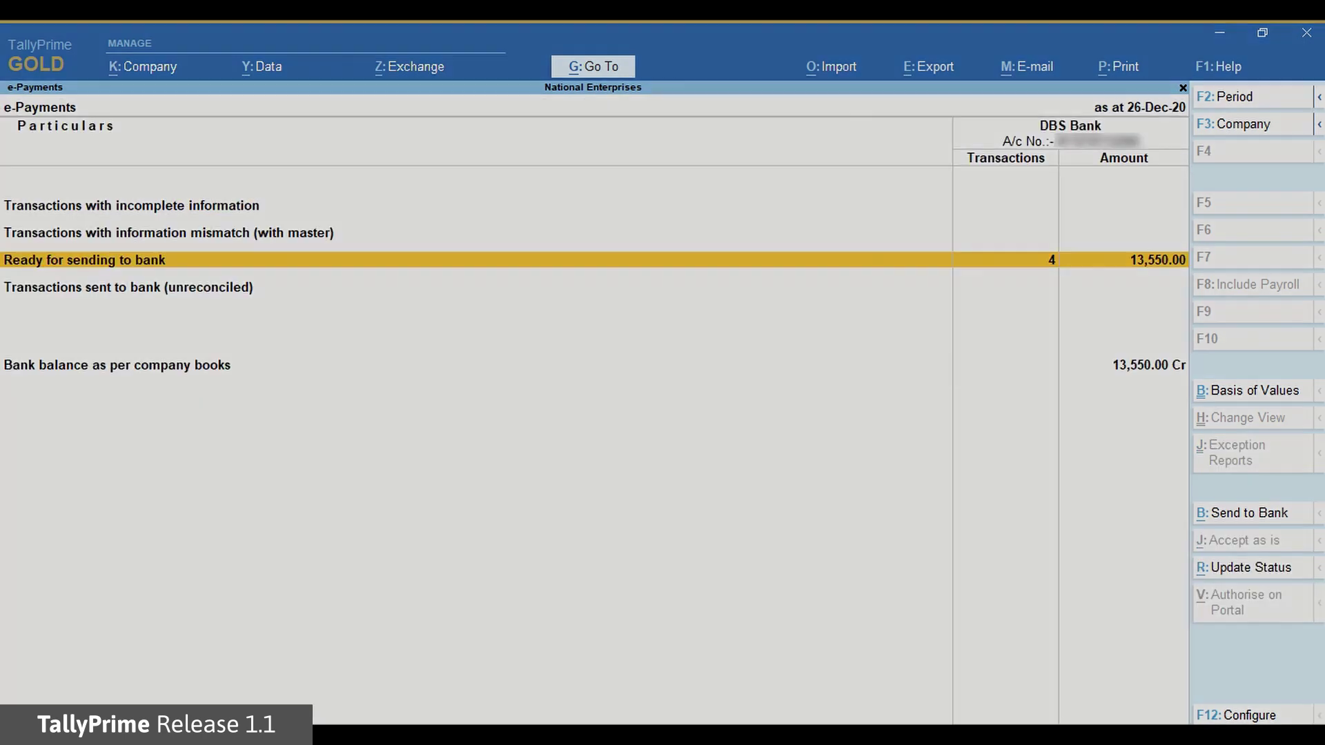
key("Up")
key("Down")
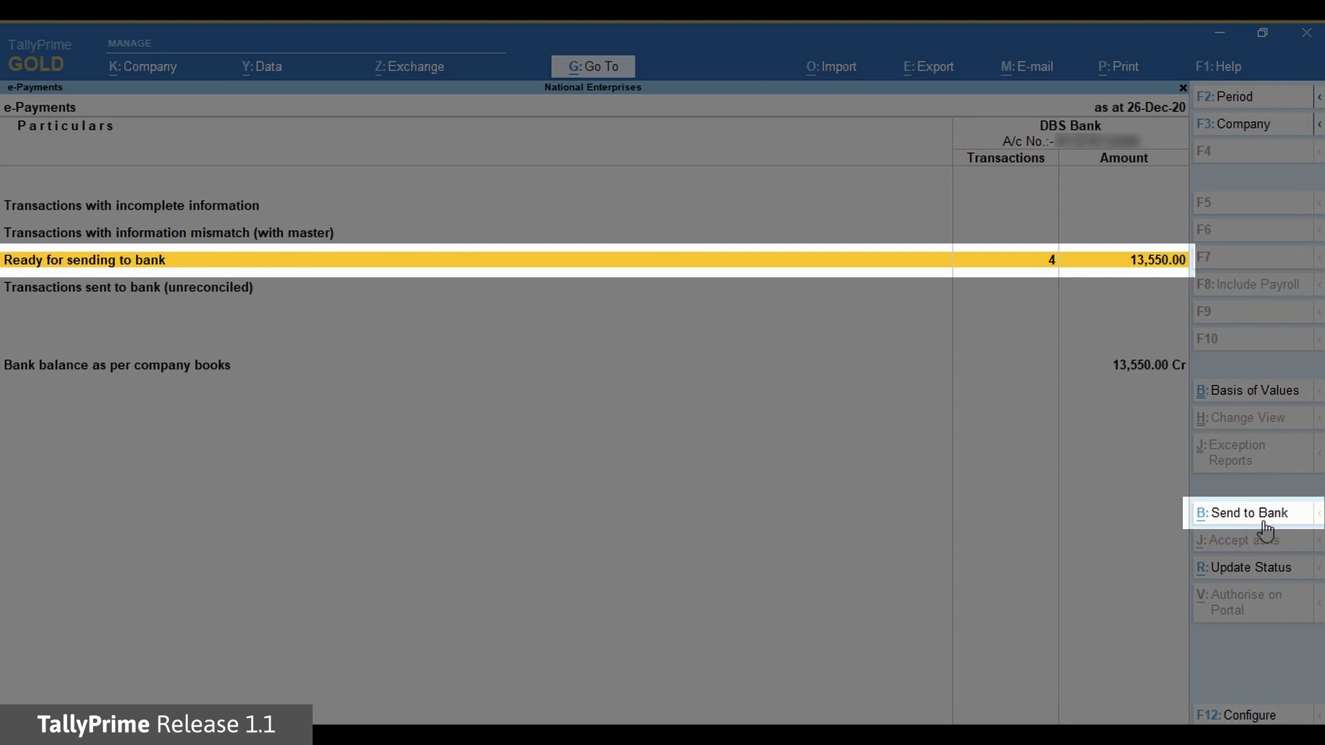
key("Up")
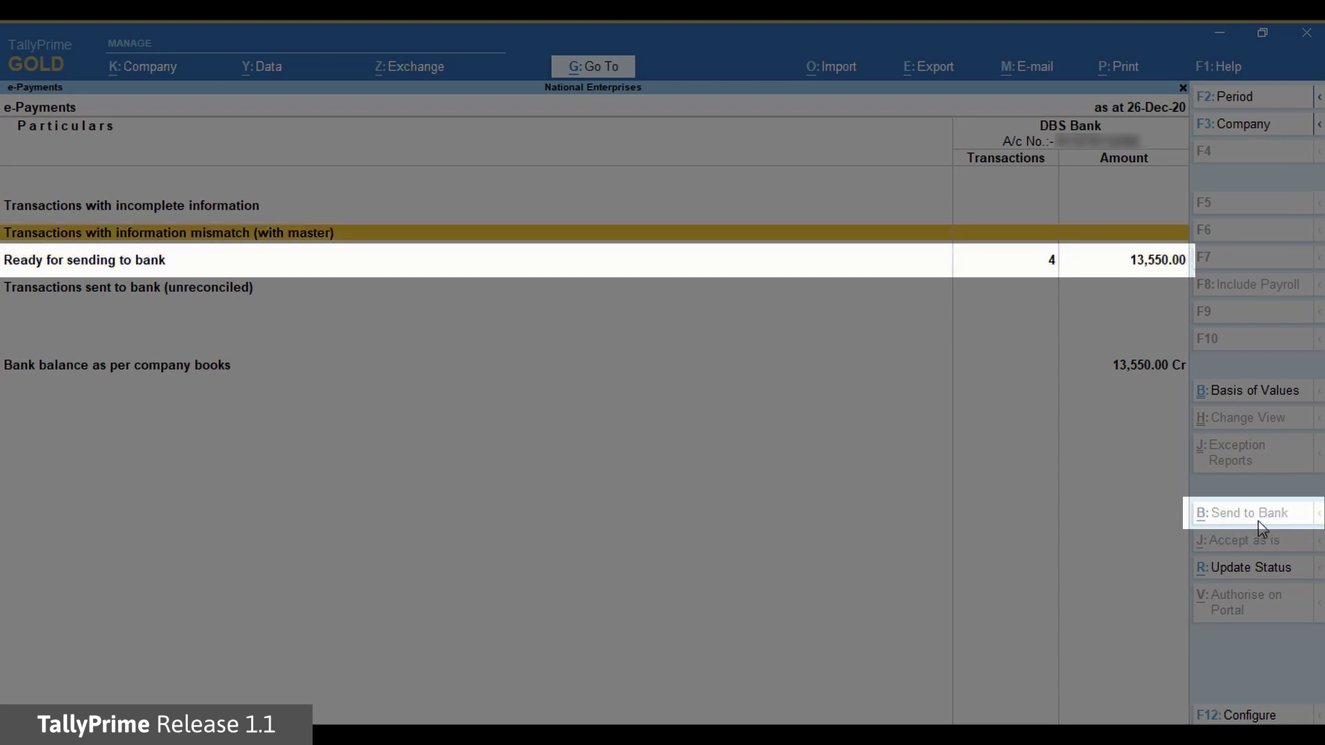
key("Down")
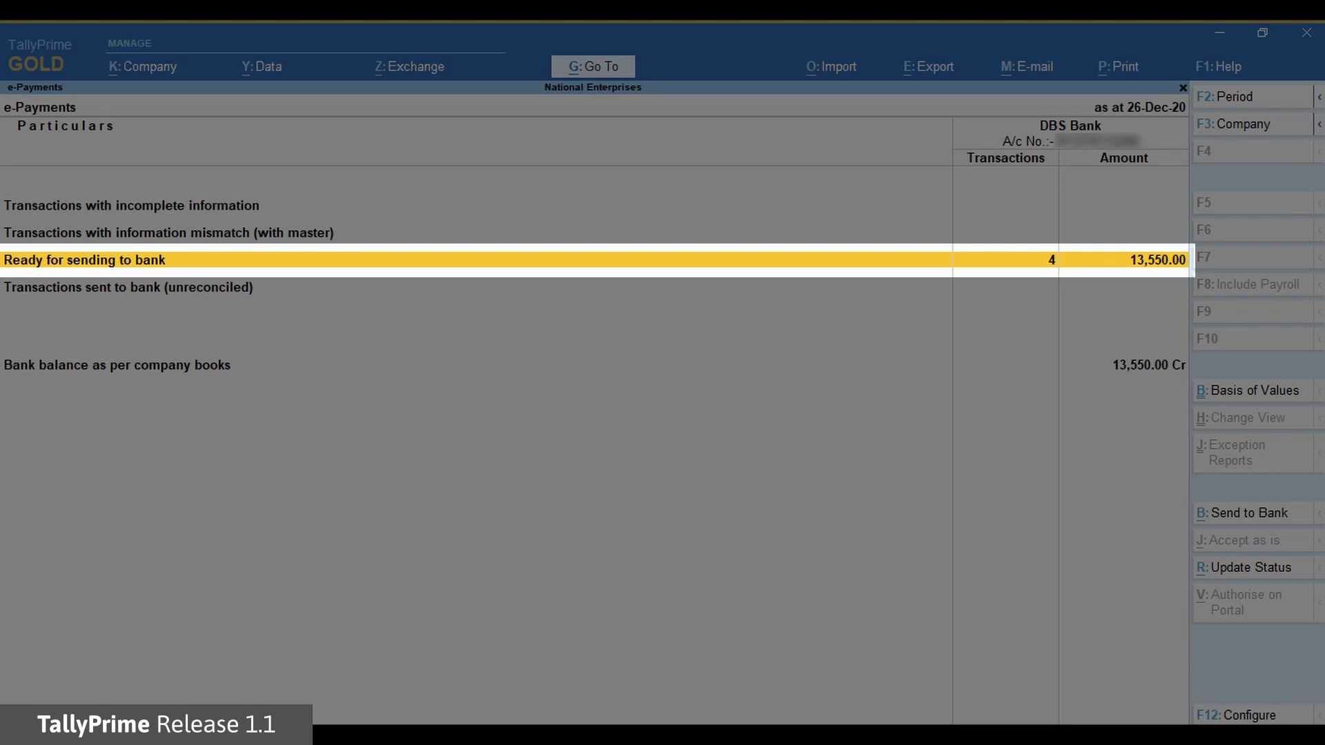
Select vouchers 1, 2 and 4 for sending, giving a selected total of 12,750.00
key("Return")
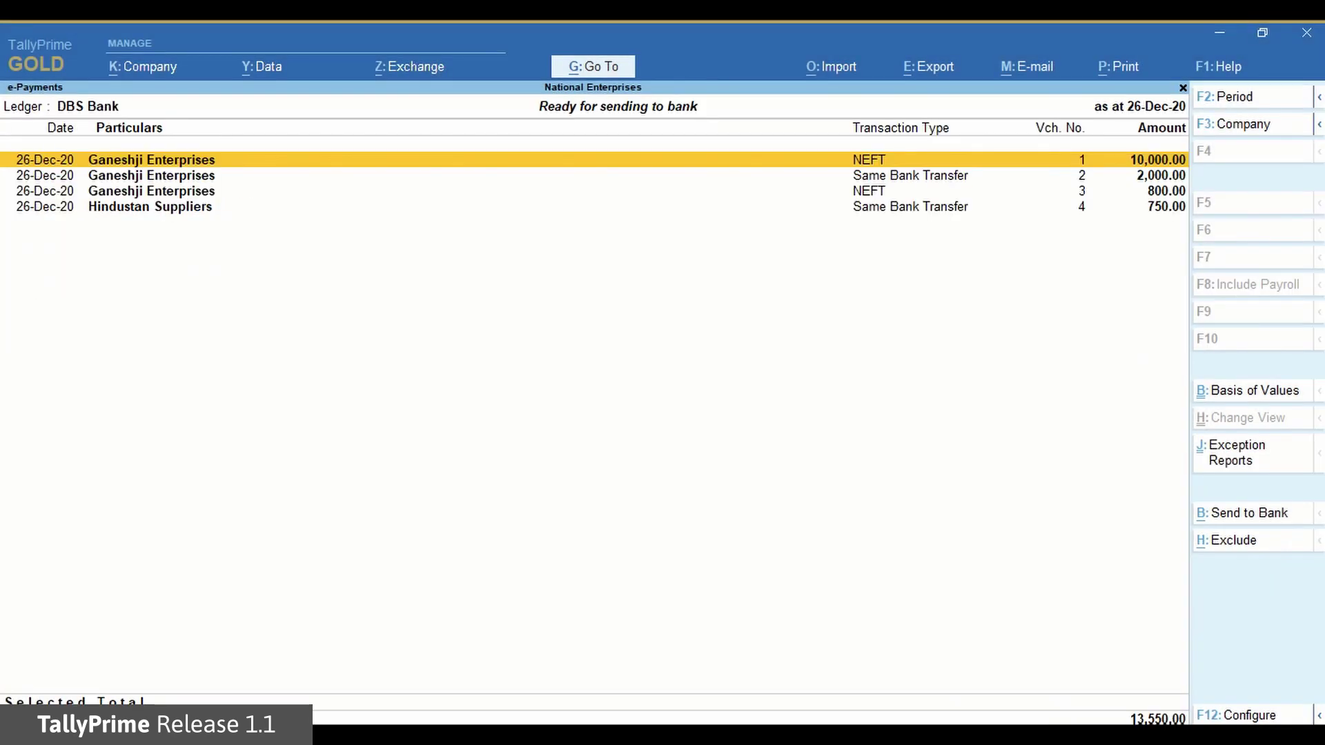
key("Down")
key("Down")
key("Down")
key("Up")
key("Up")
key("Up")
key("space")
key("Down")
key("space")
key("Down")
key("Down")
key("space")
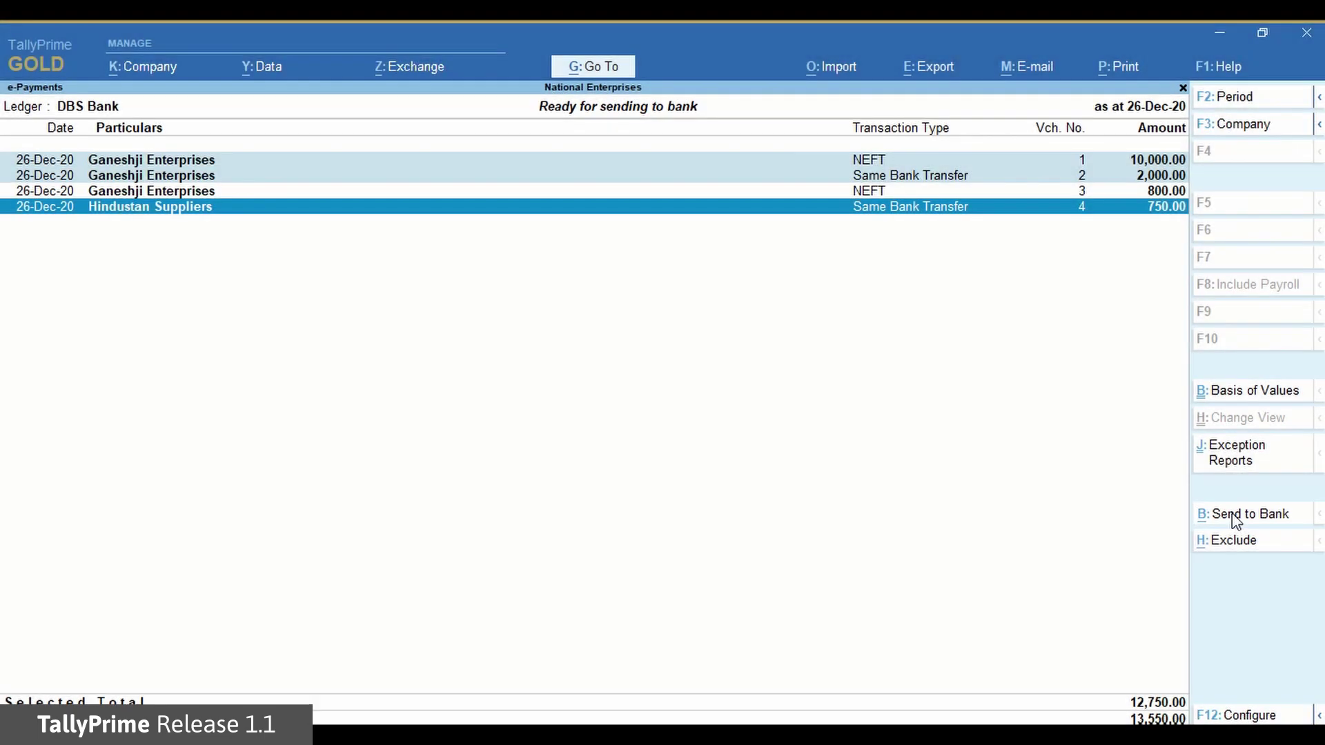
Send the three selected payments worth 12,750.00 to DBS Bank and return to the summary
left_click(1235, 518)
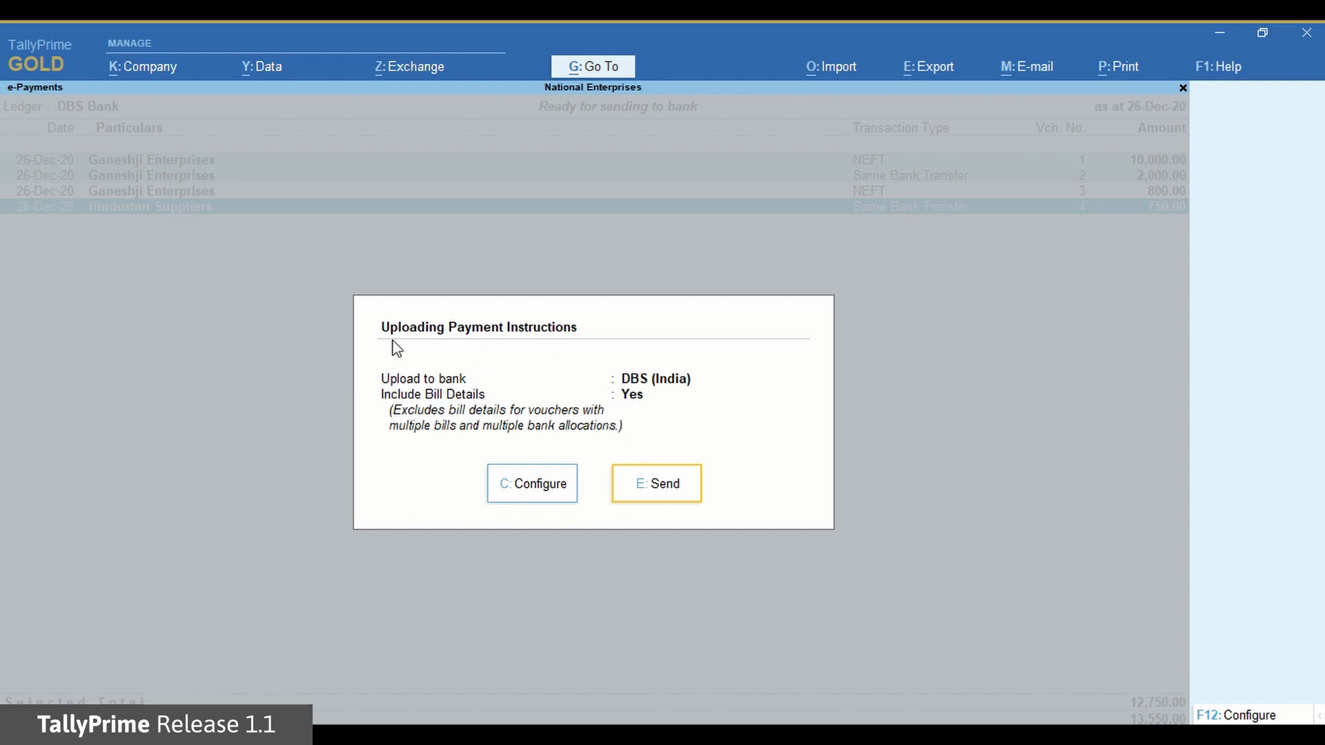
left_click(668, 494)
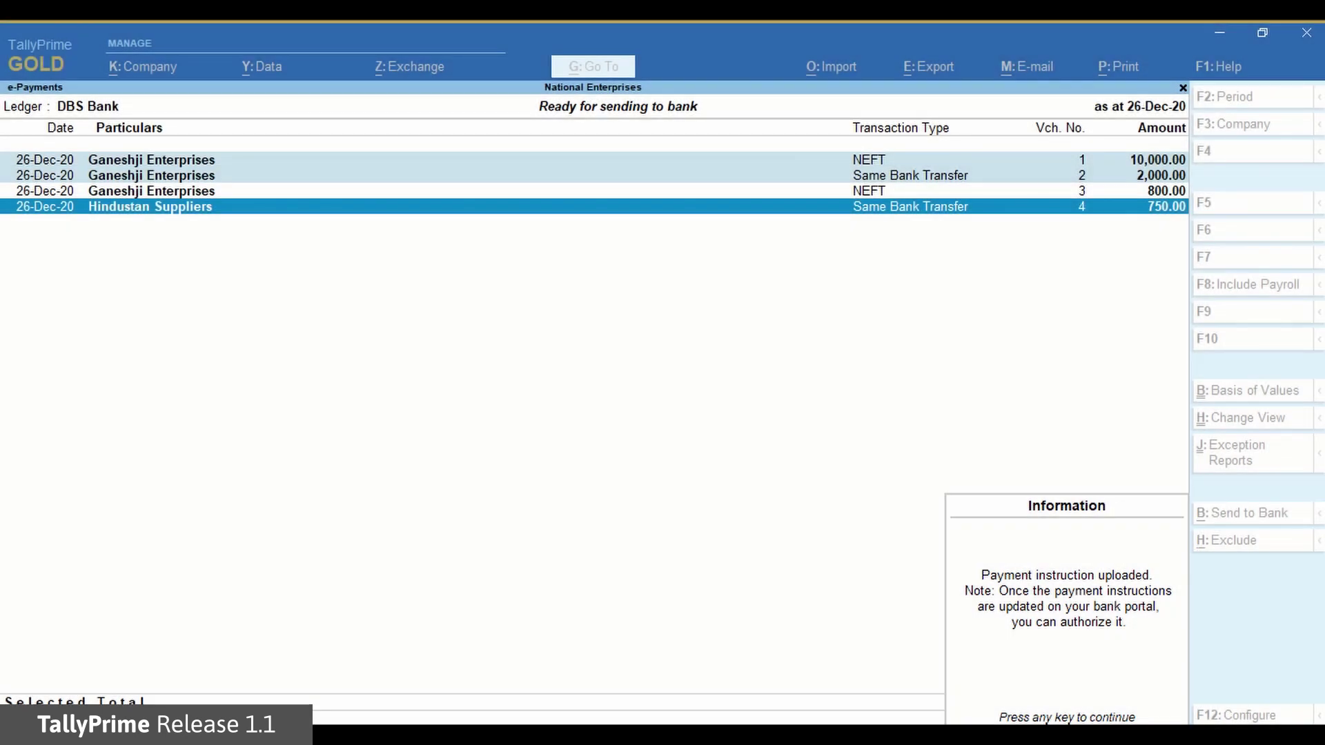
key("Return")
key("Escape")
key("Down")
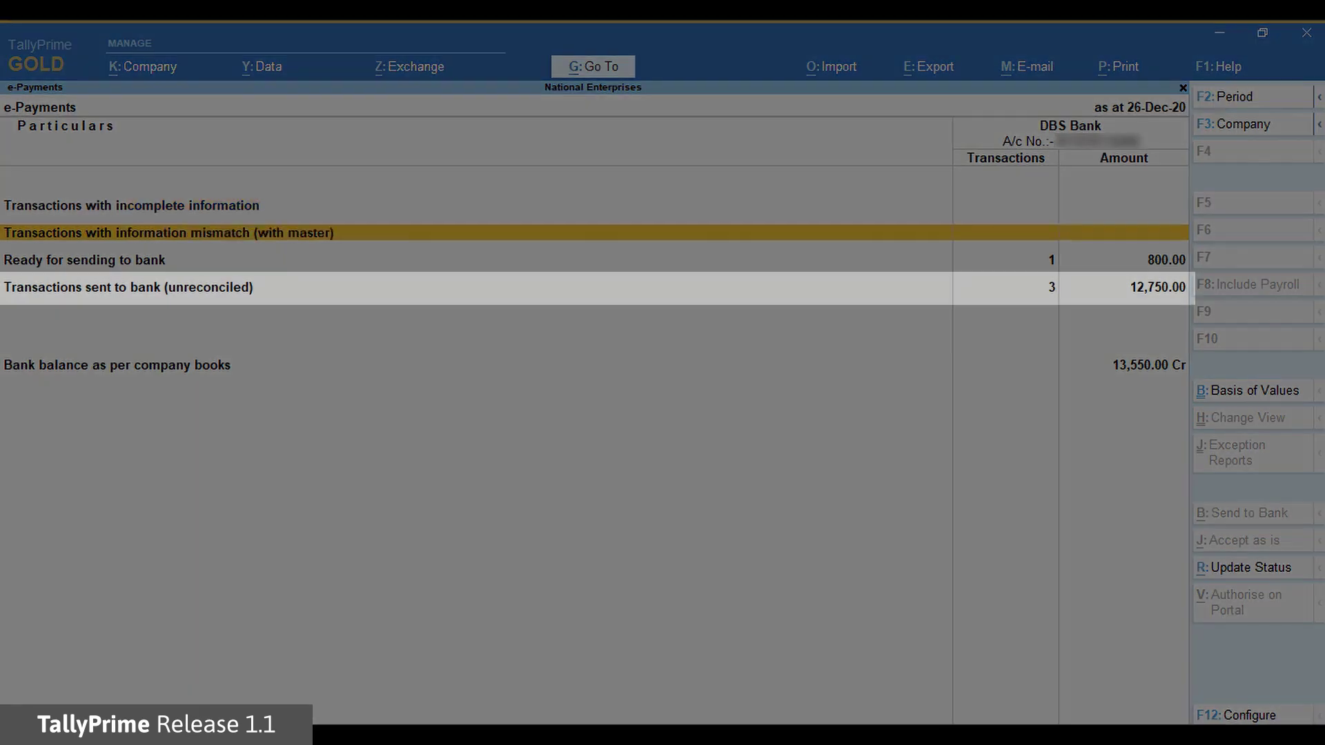
key("Down")
key("Down")
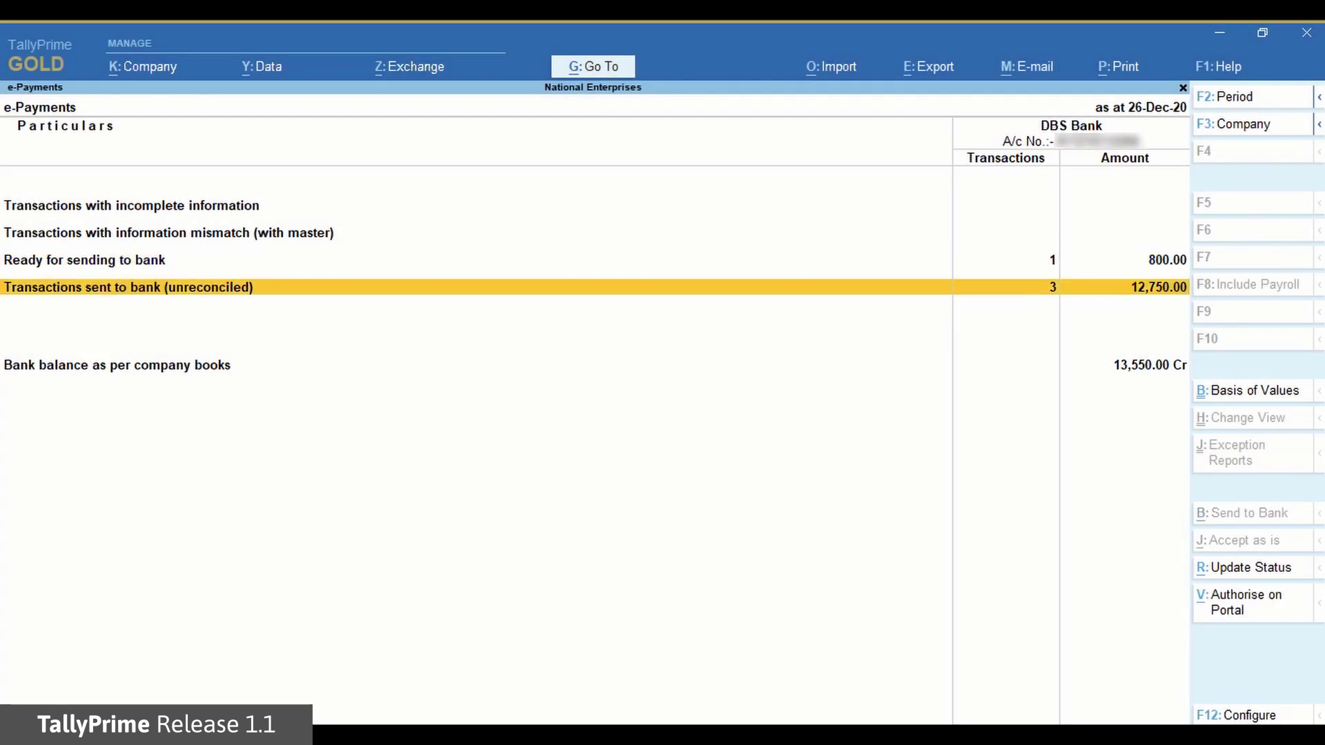
Update the sent-to-bank payments' status to Authorisation Pending and go to the bank portal
key("Return")
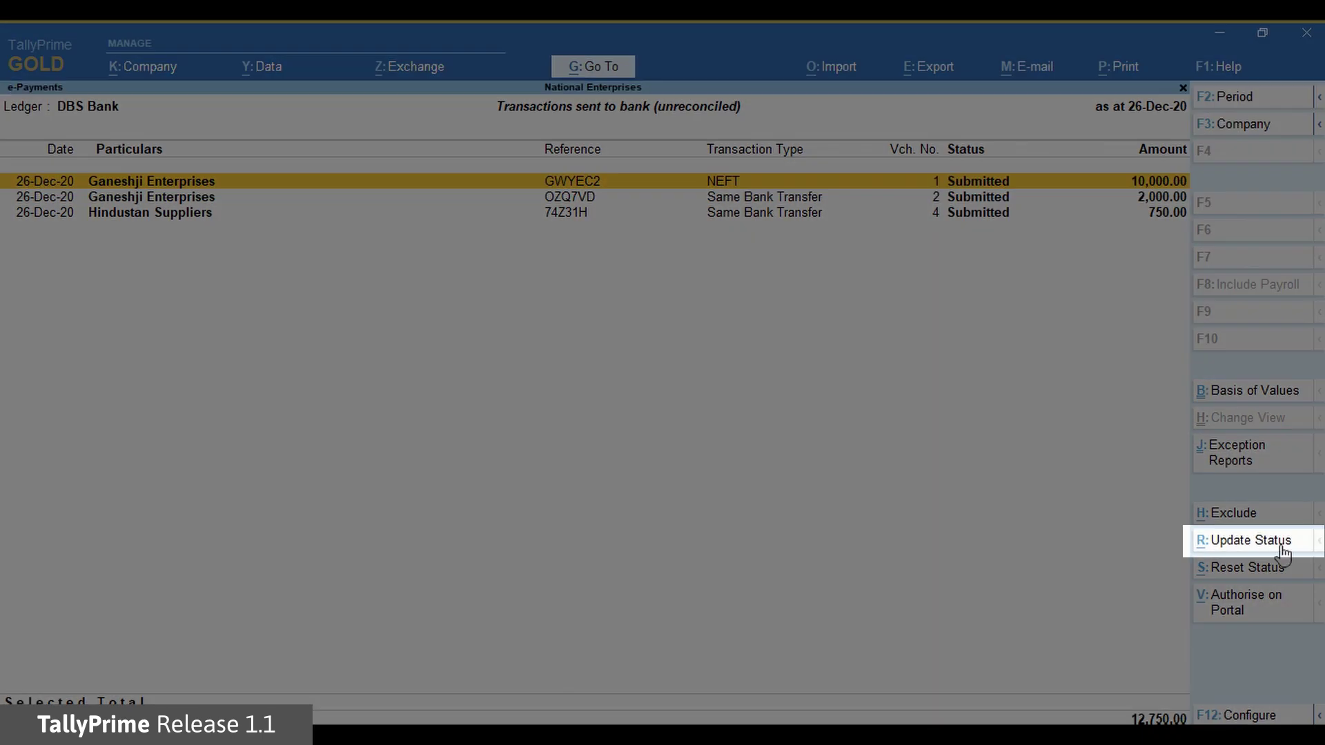
left_click(1252, 548)
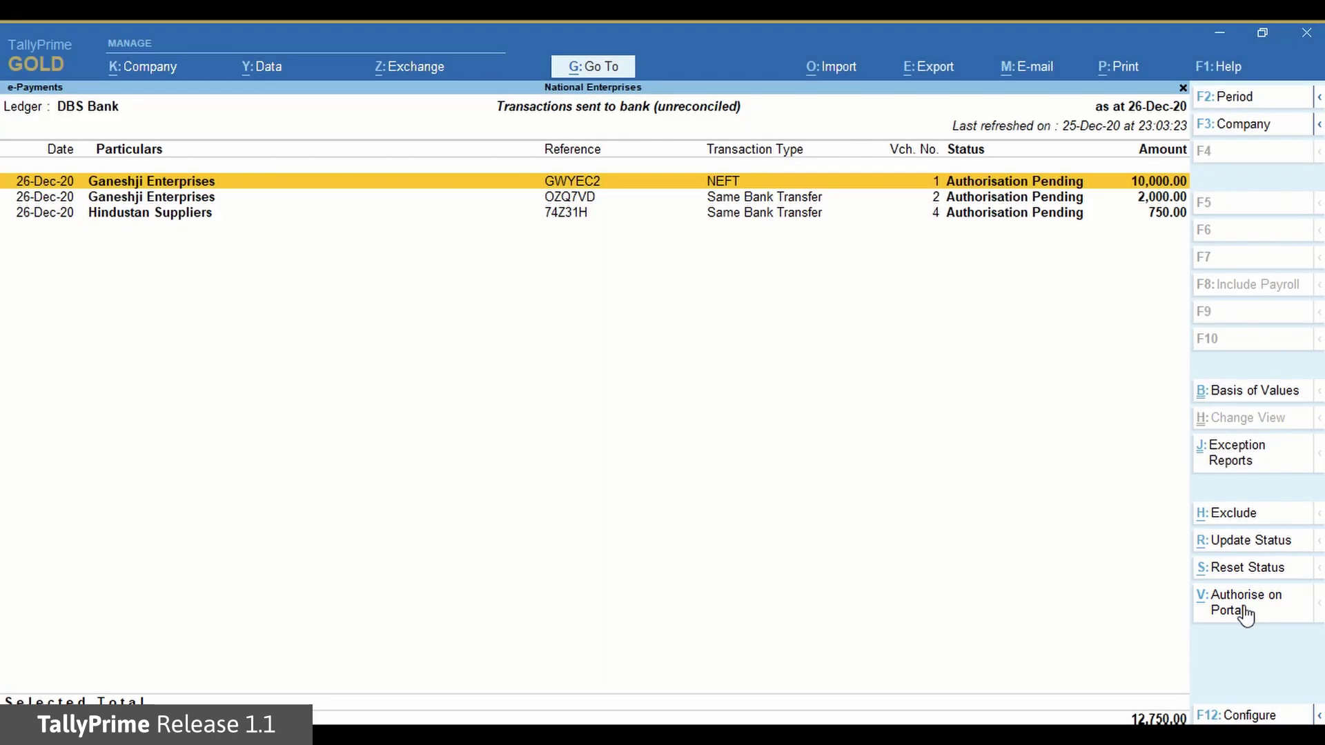
left_click(1246, 614)
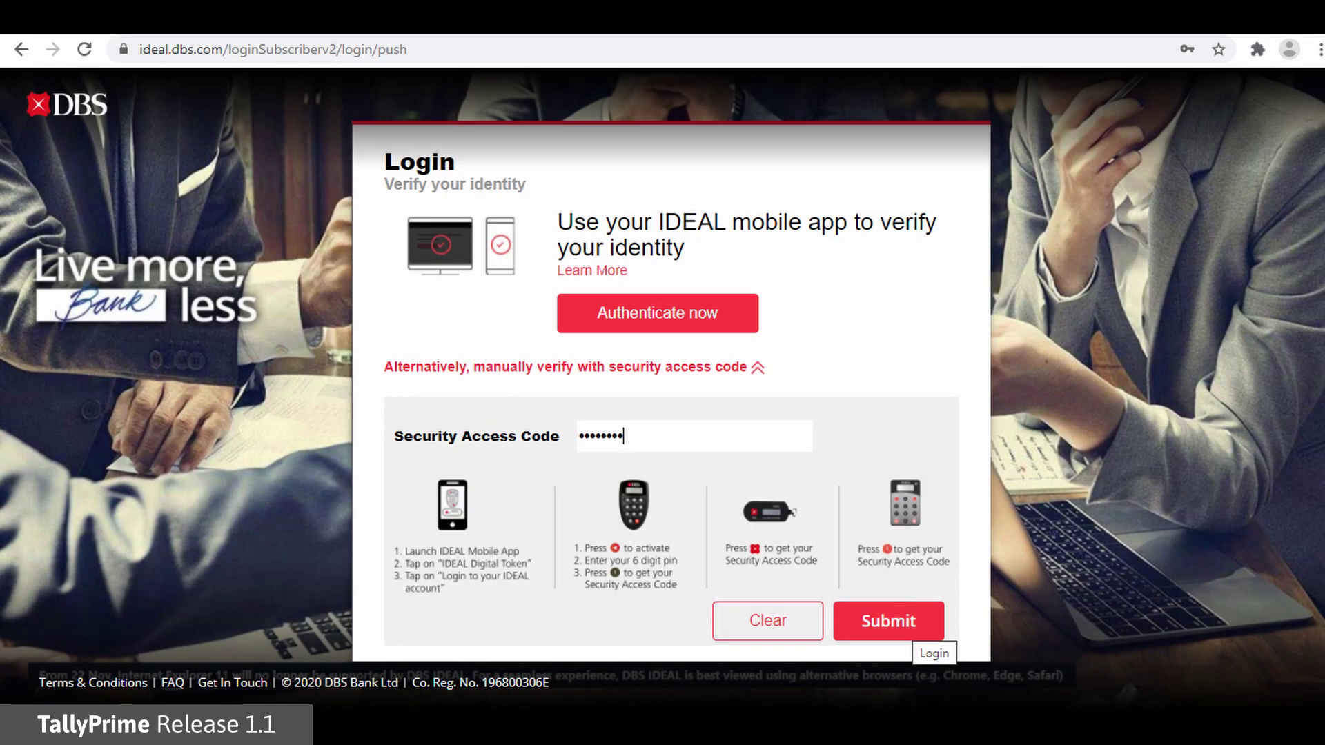
Submit the login on the DBS IDEAL bank portal
left_click(911, 629)
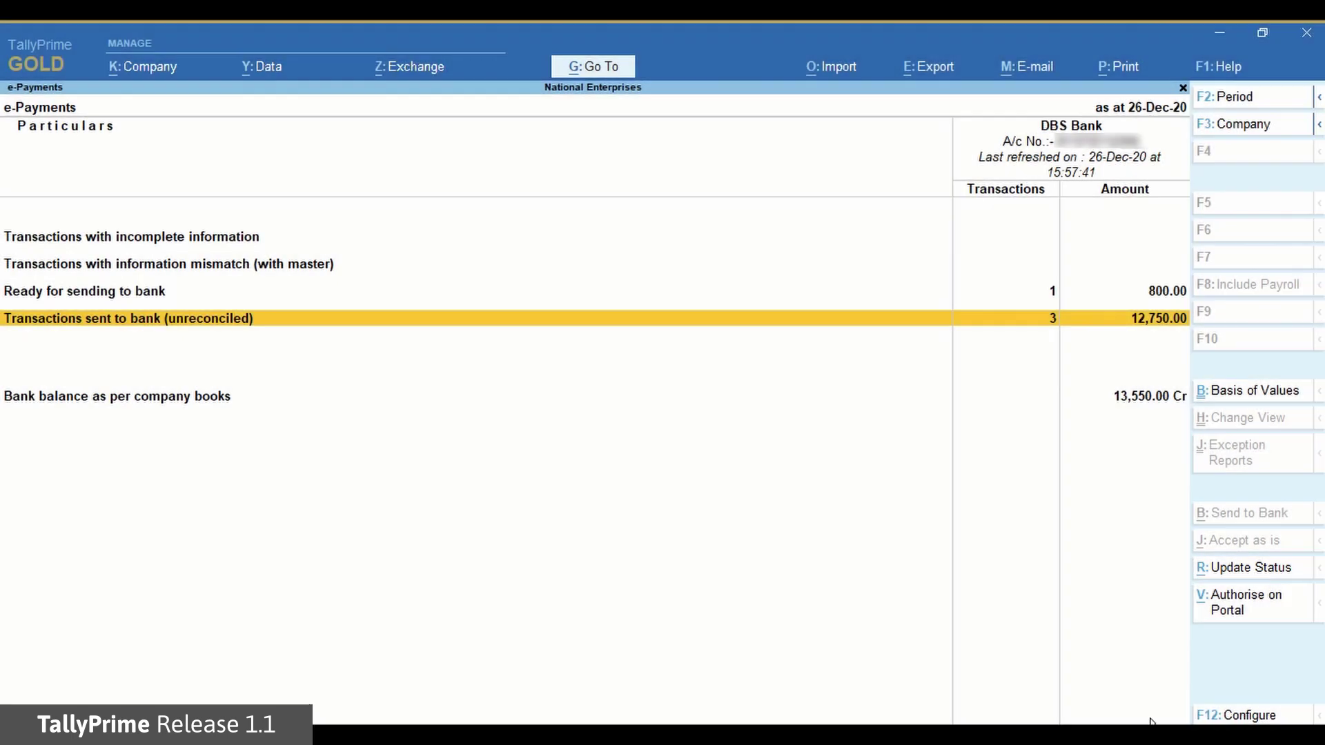
Refresh payment statuses so vouchers 2 and 4 show Processed, then reopen the unreconciled list
left_click(1259, 583)
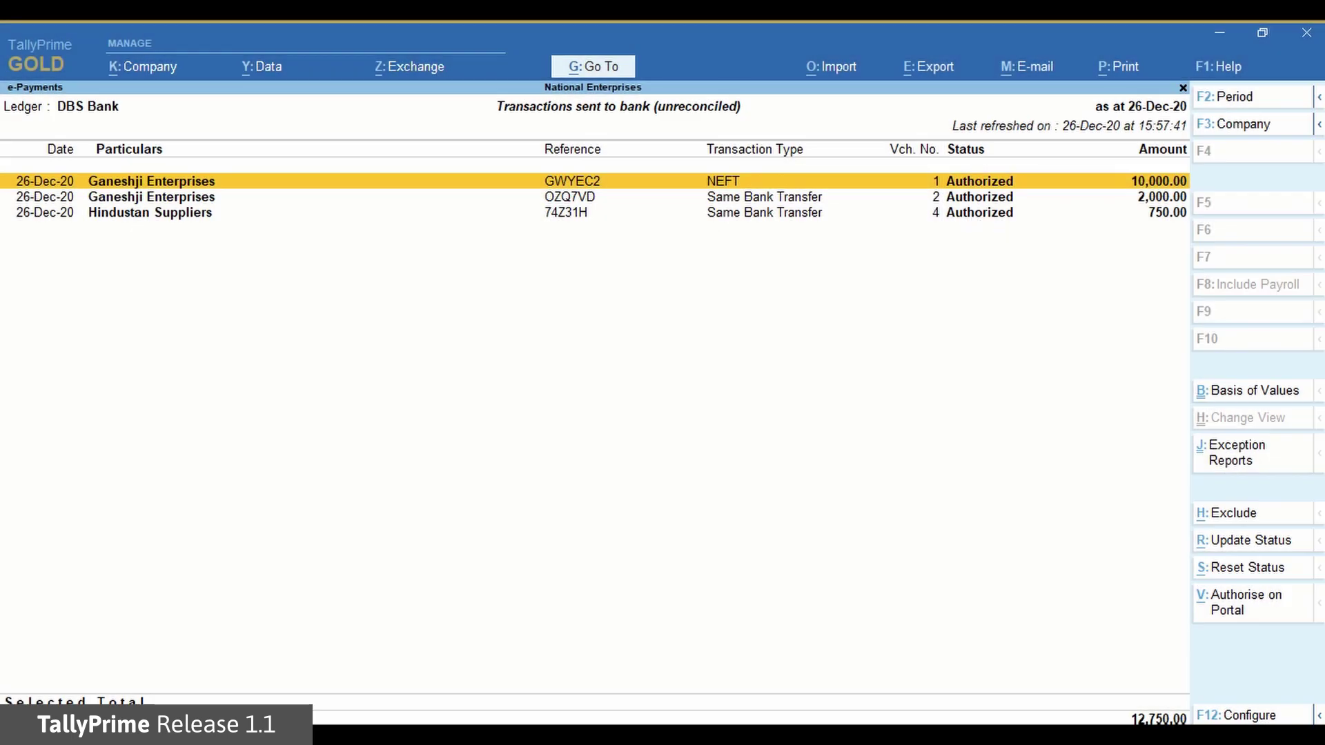
key("Escape")
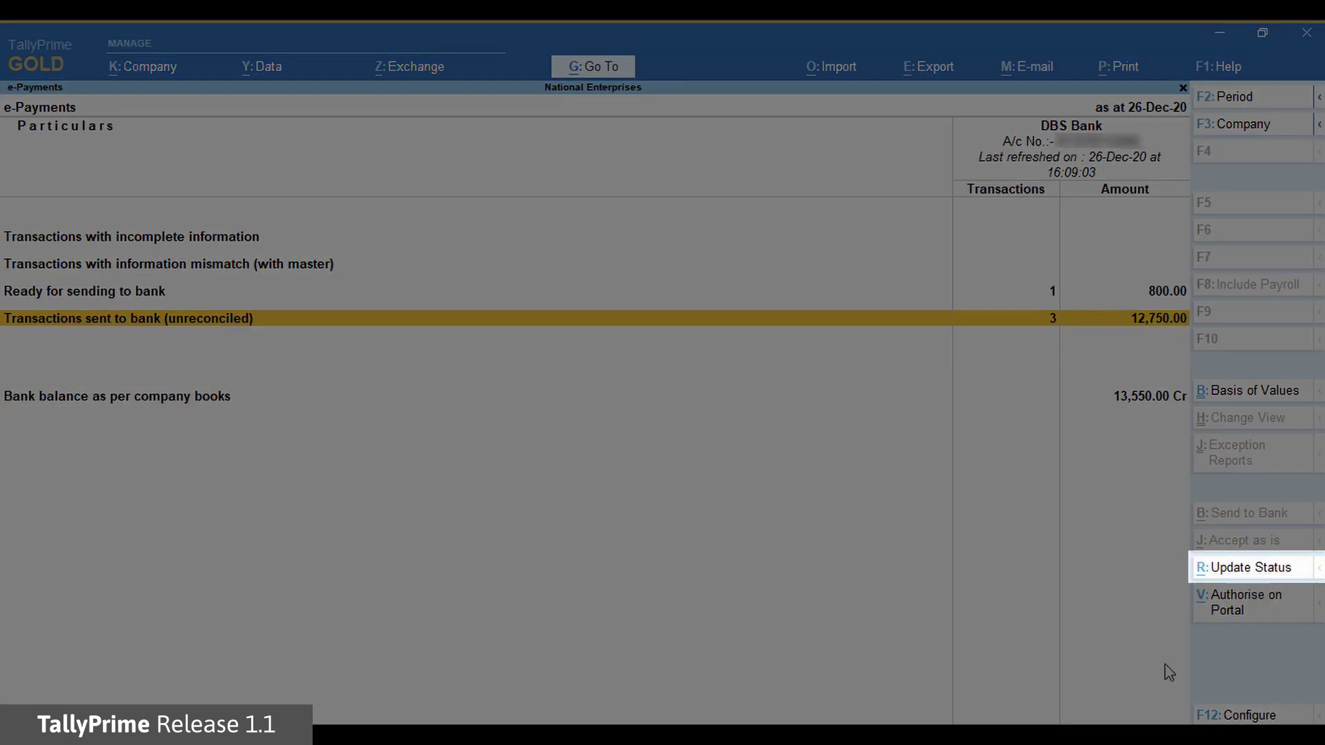
key("Return")
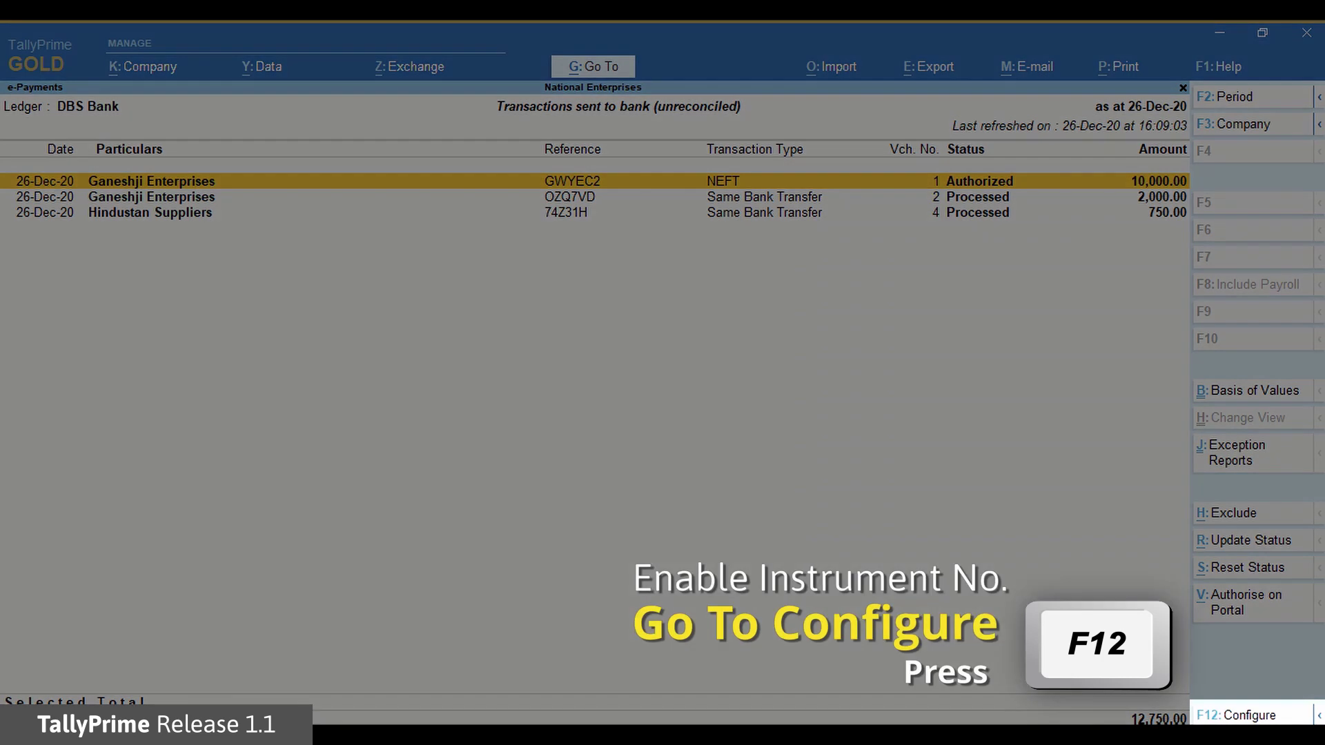
Set Show Instrument No. to Yes in the unreconciled list and open Payment voucher 2
key("F12")
key("Return")
key("Return")
key("Return")
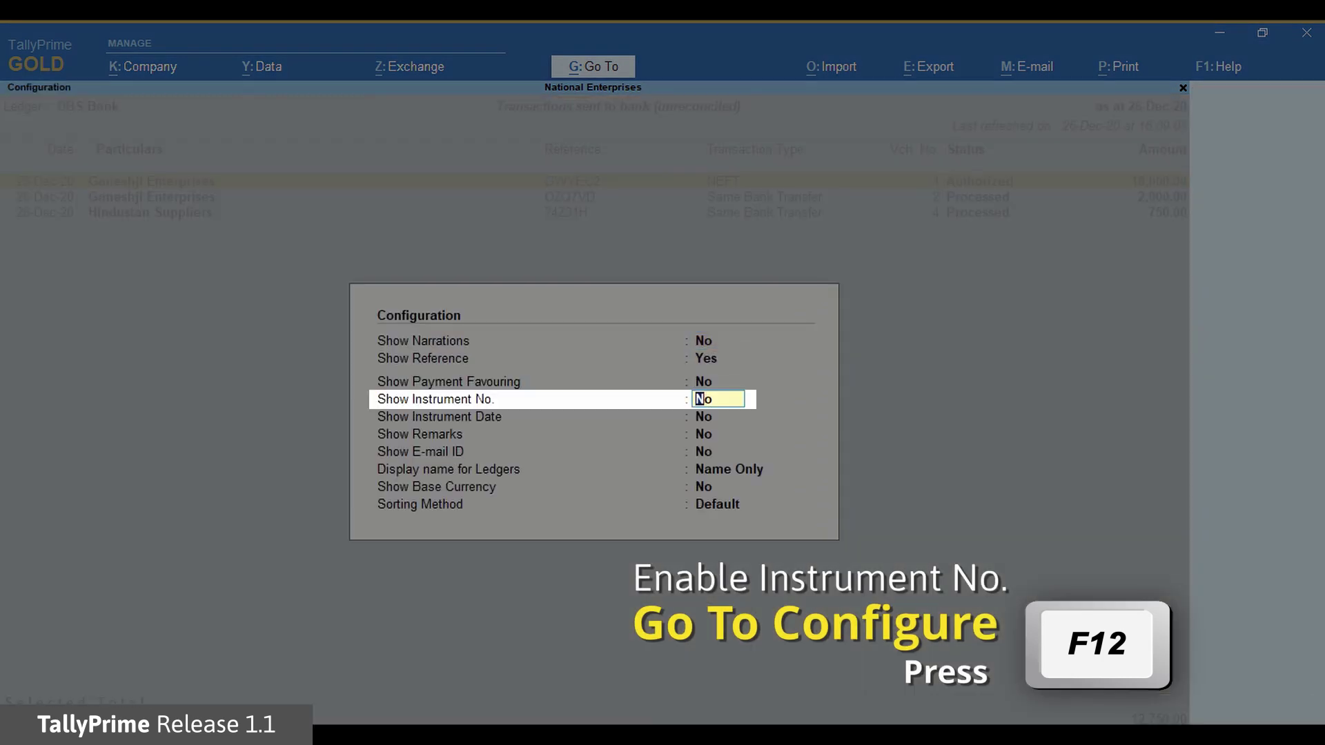
type("yes")
key("Return")
key("ctrl+a")
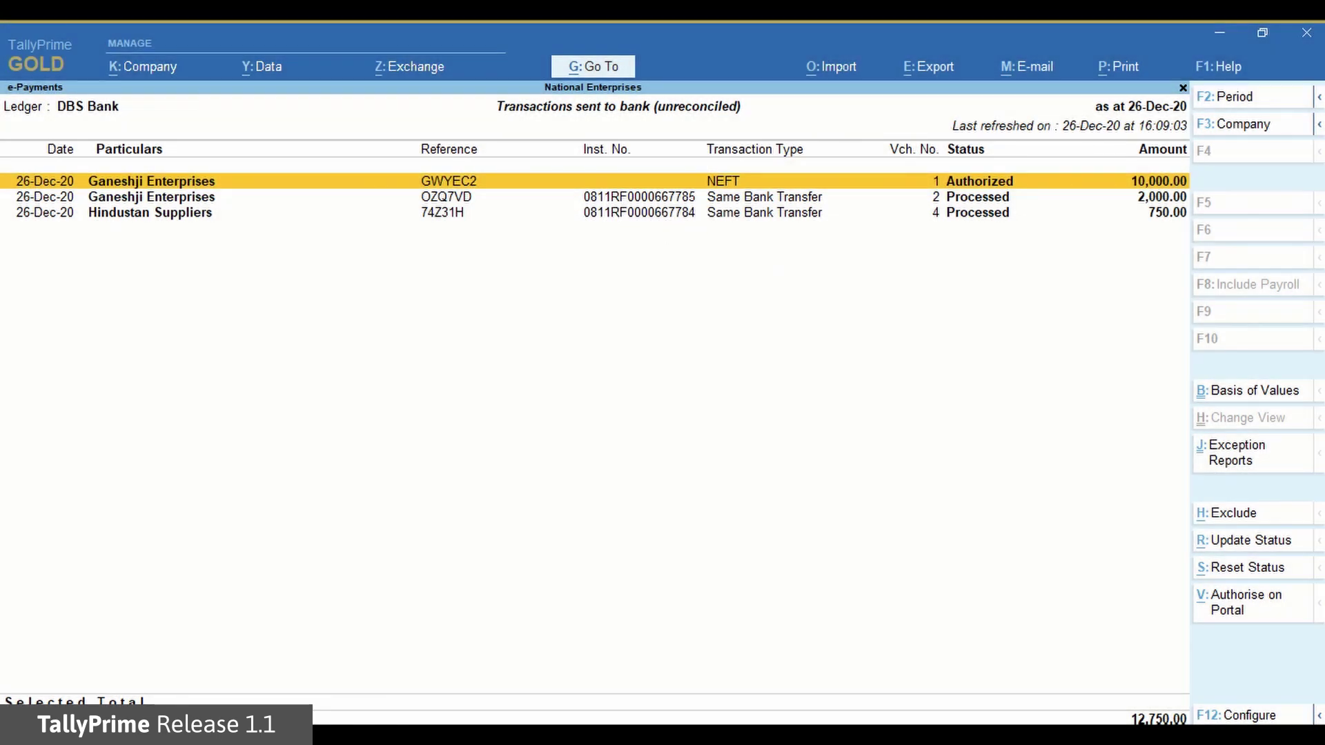
key("Down")
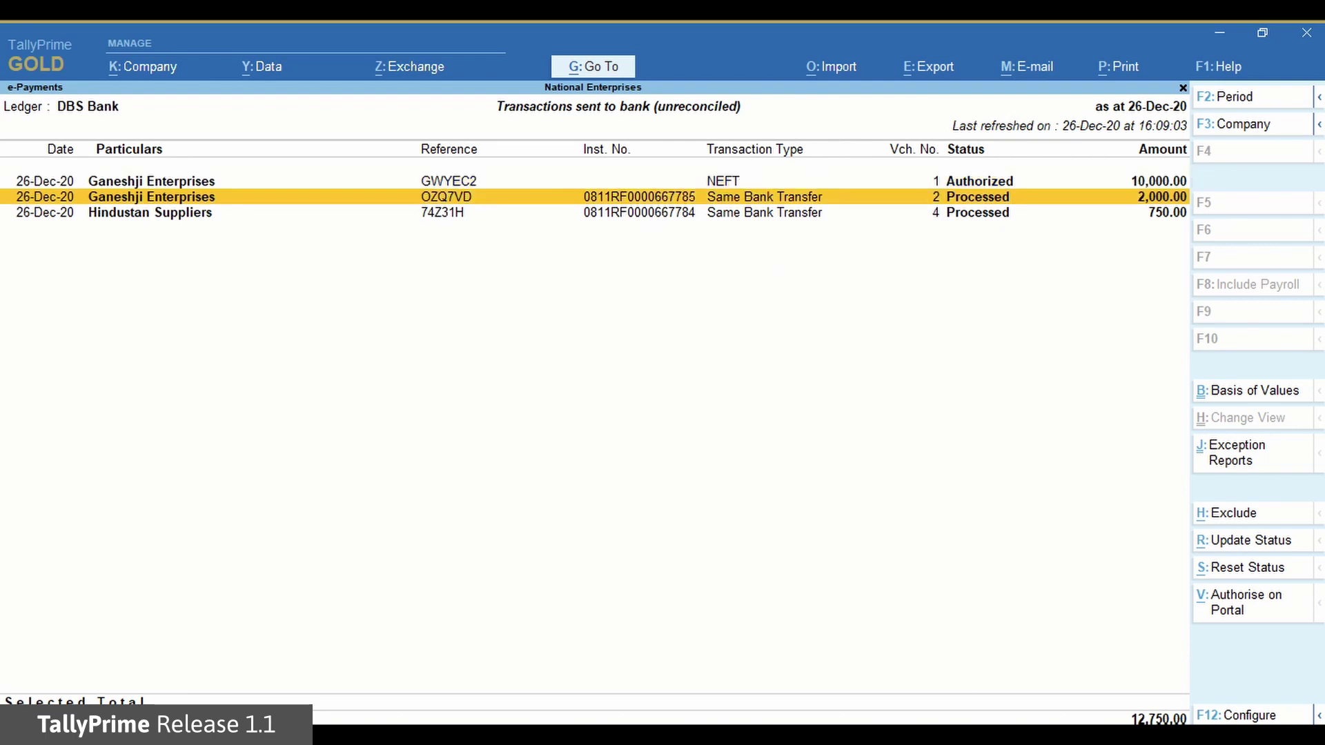
key("Return")
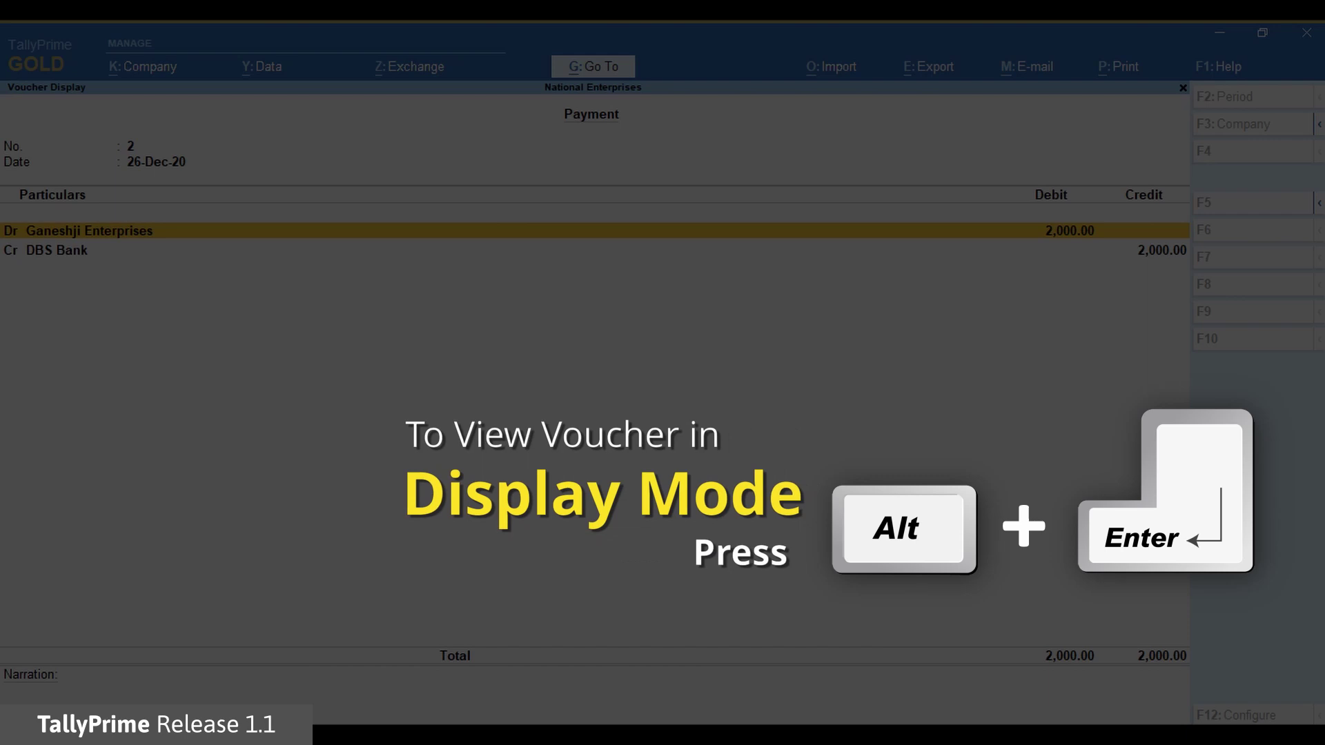
View voucher 2's bank allocation details, then close back to the Gateway of Tally
key("alt+Return")
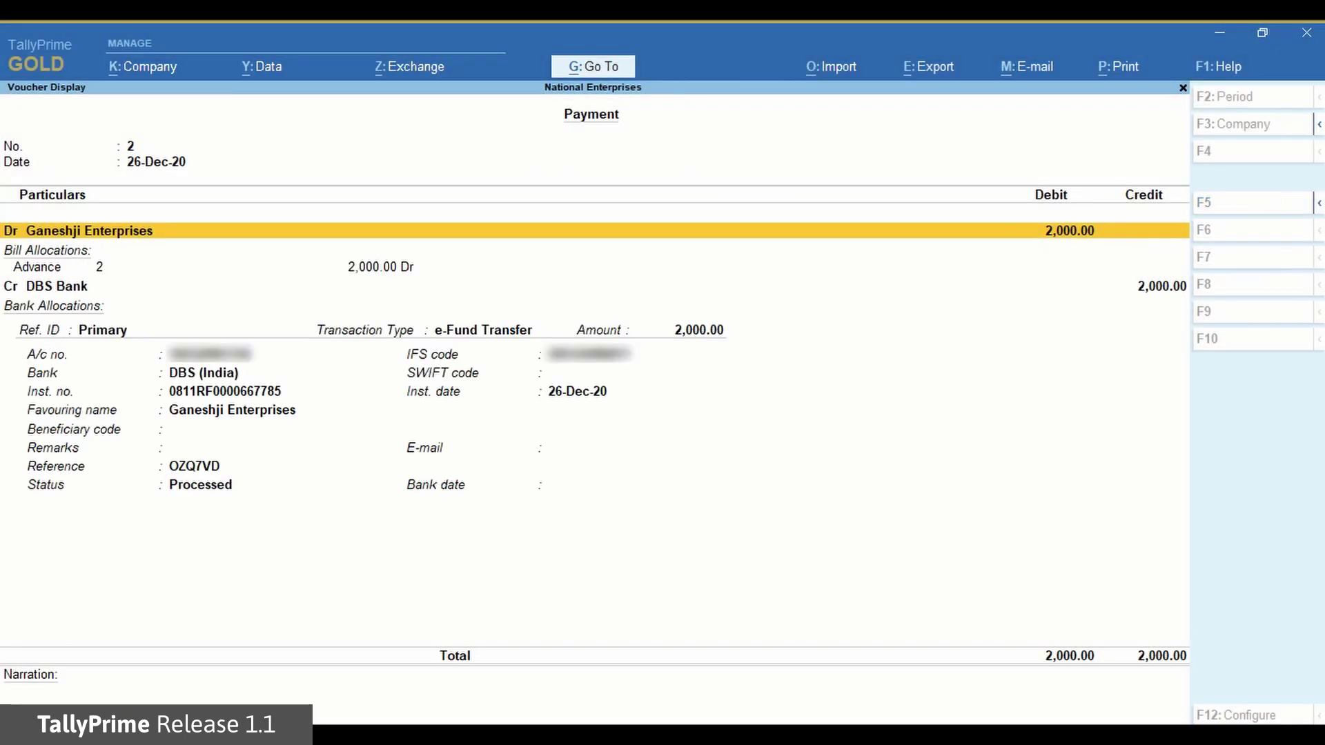
key("Down")
key("Down")
key("Down")
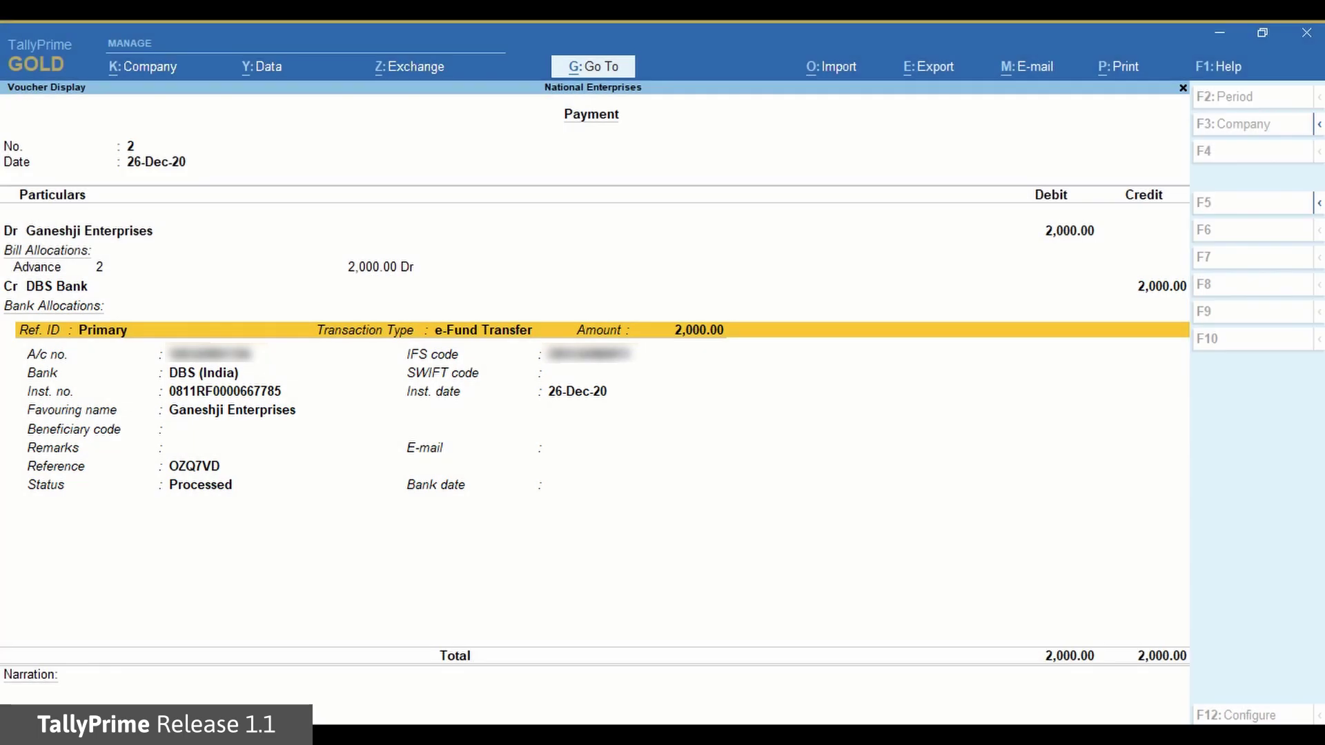
key("Escape")
key("Escape")
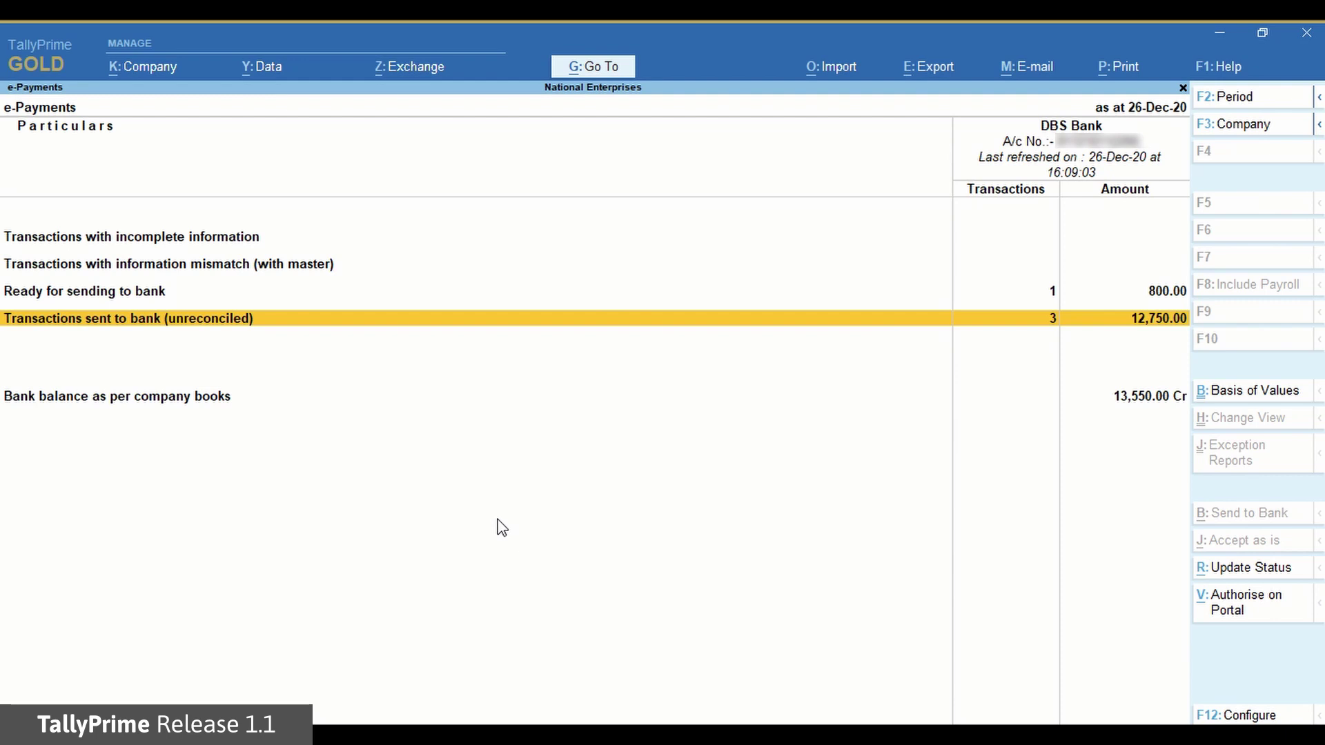
key("Escape")
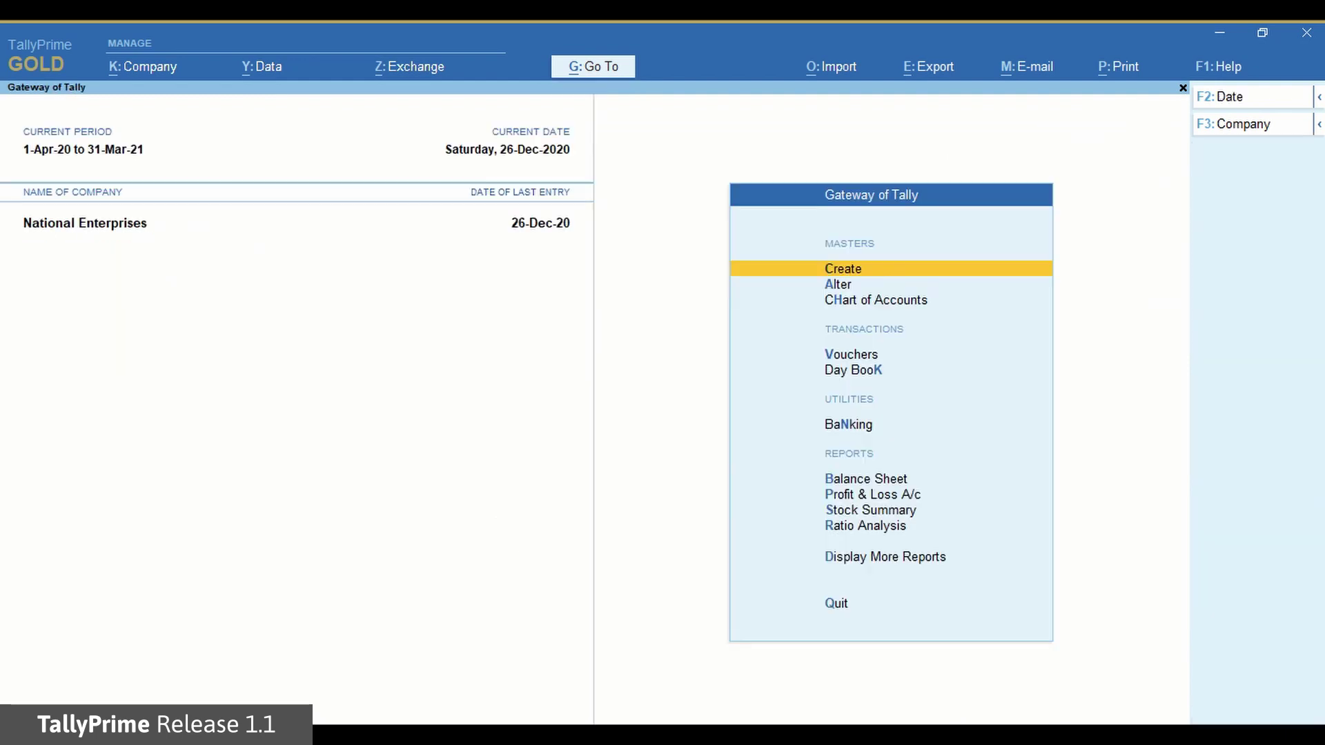